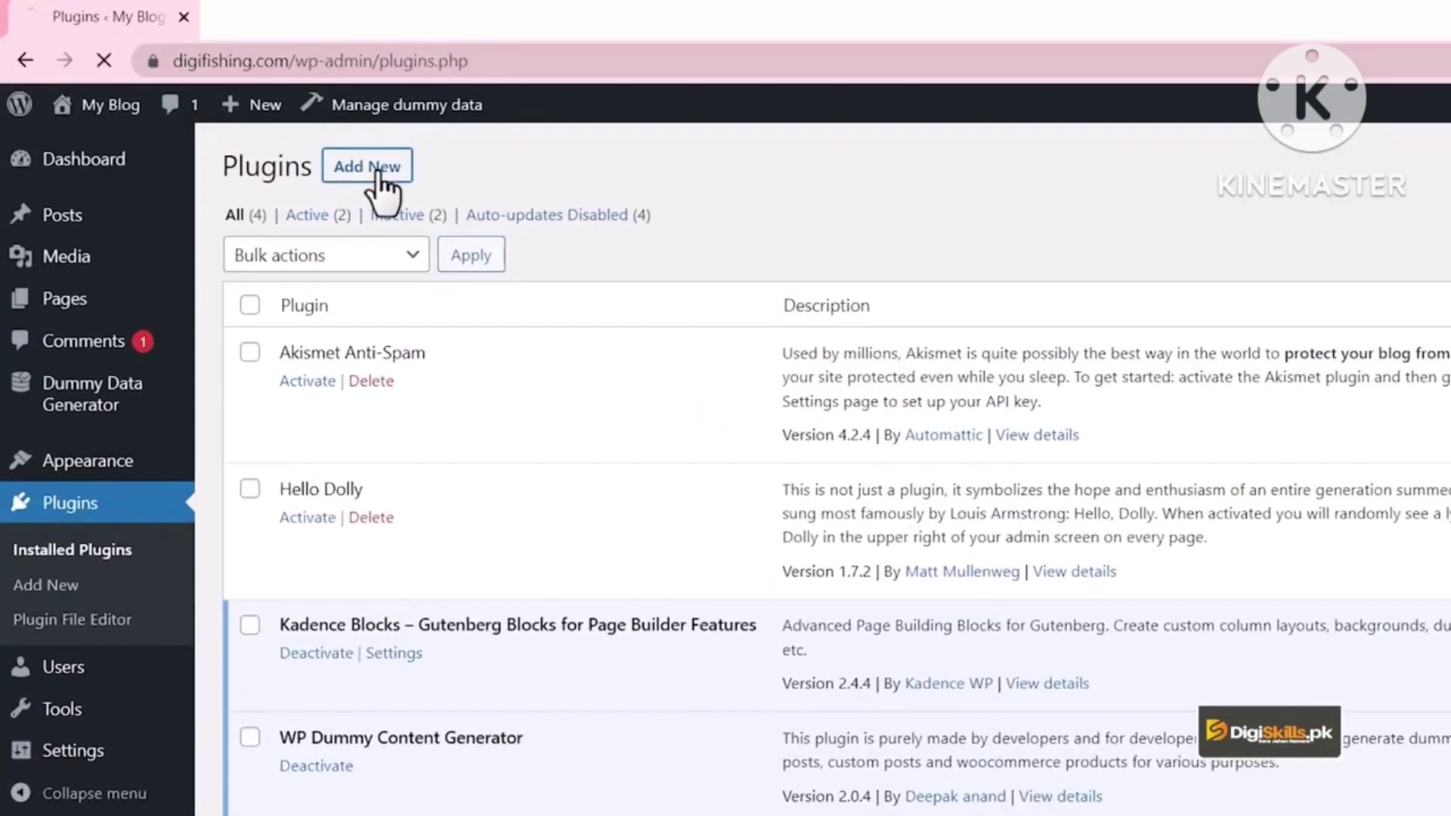
# Step: Search the plugin directory for "rank math", then install and activate the Rank Math SEO plugin
pyautogui.click(381, 175)
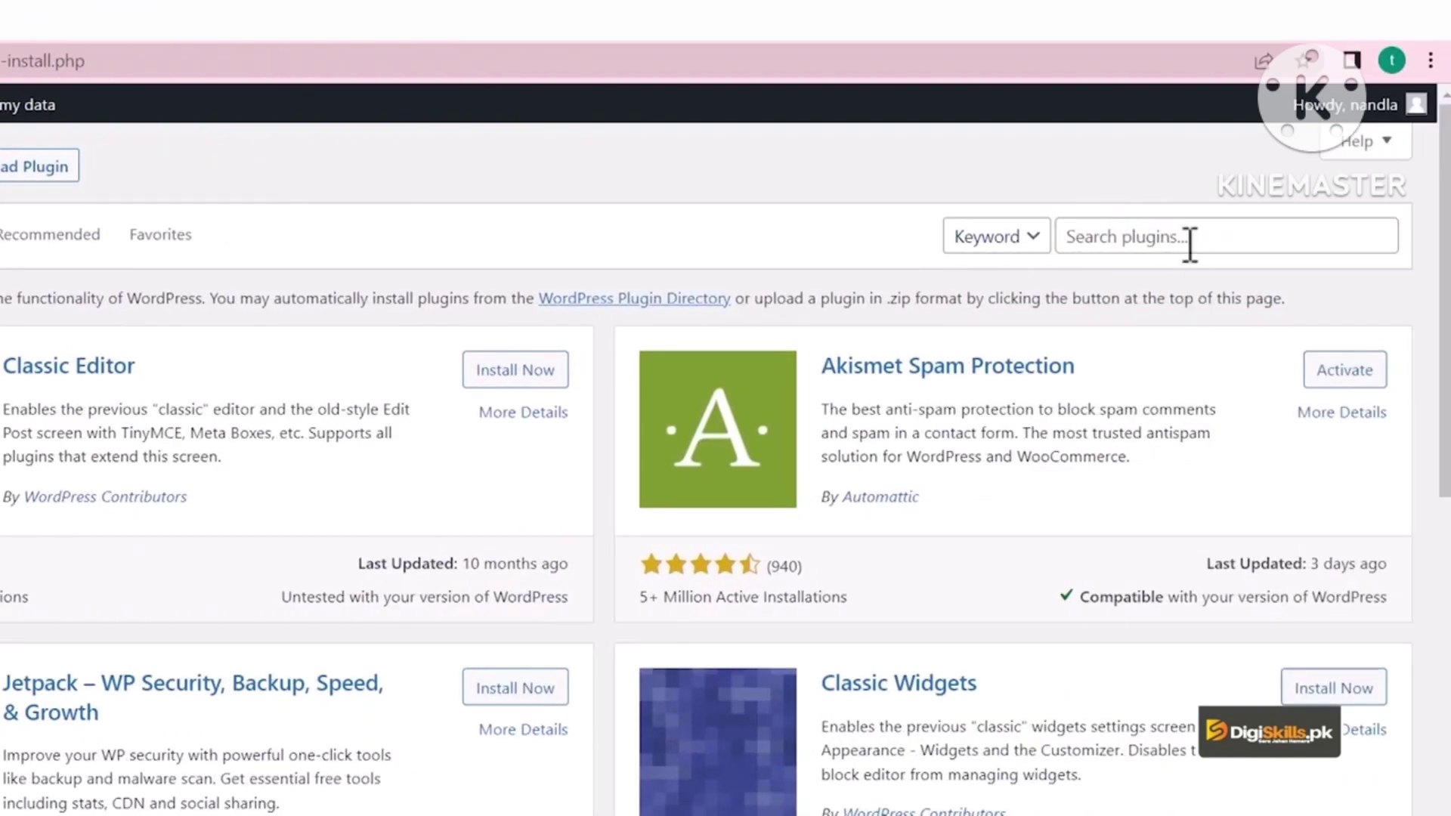
pyautogui.click(1190, 240)
pyautogui.write('rank m')
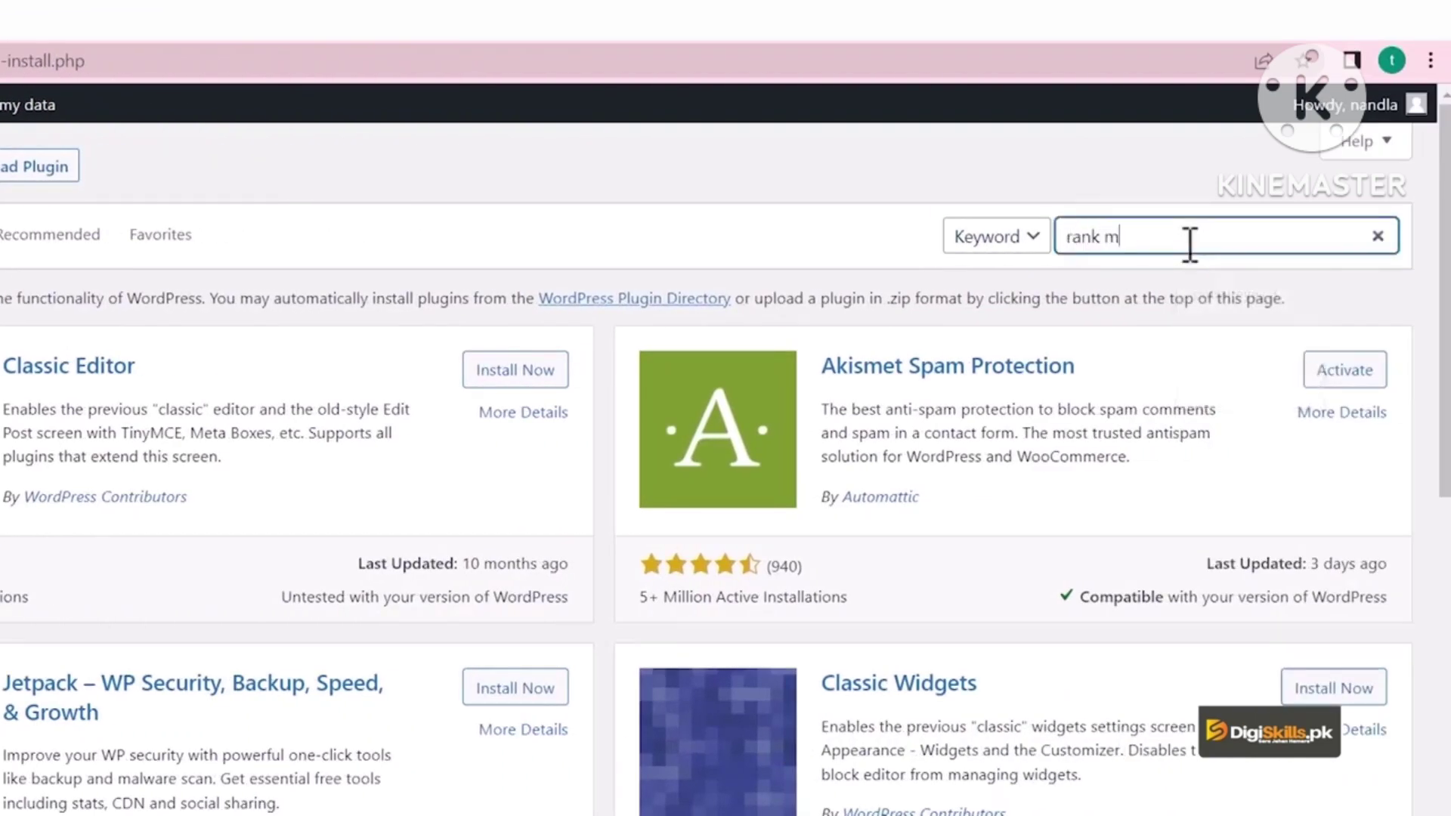
pyautogui.write('ath')
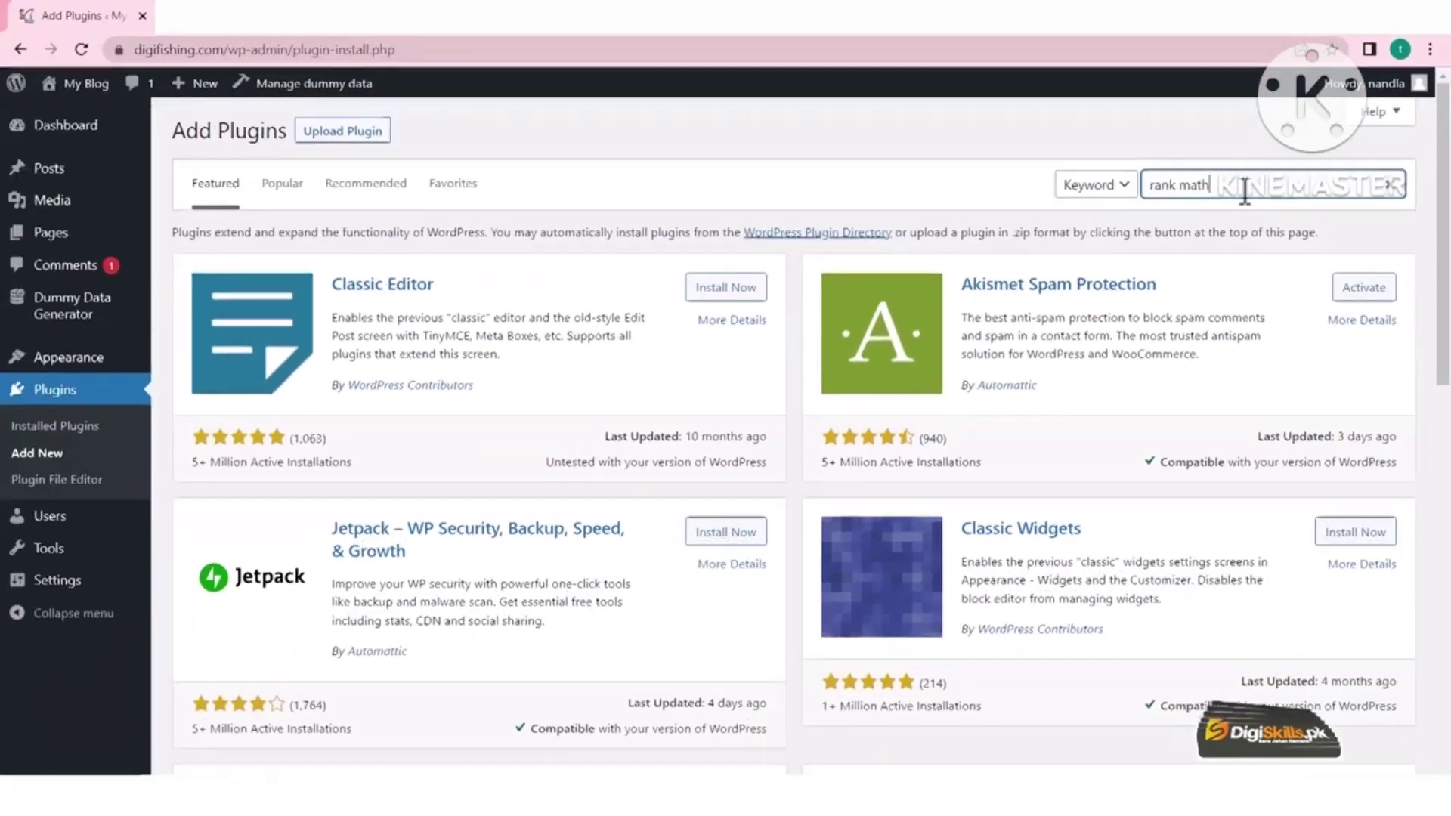
pyautogui.press('Return')
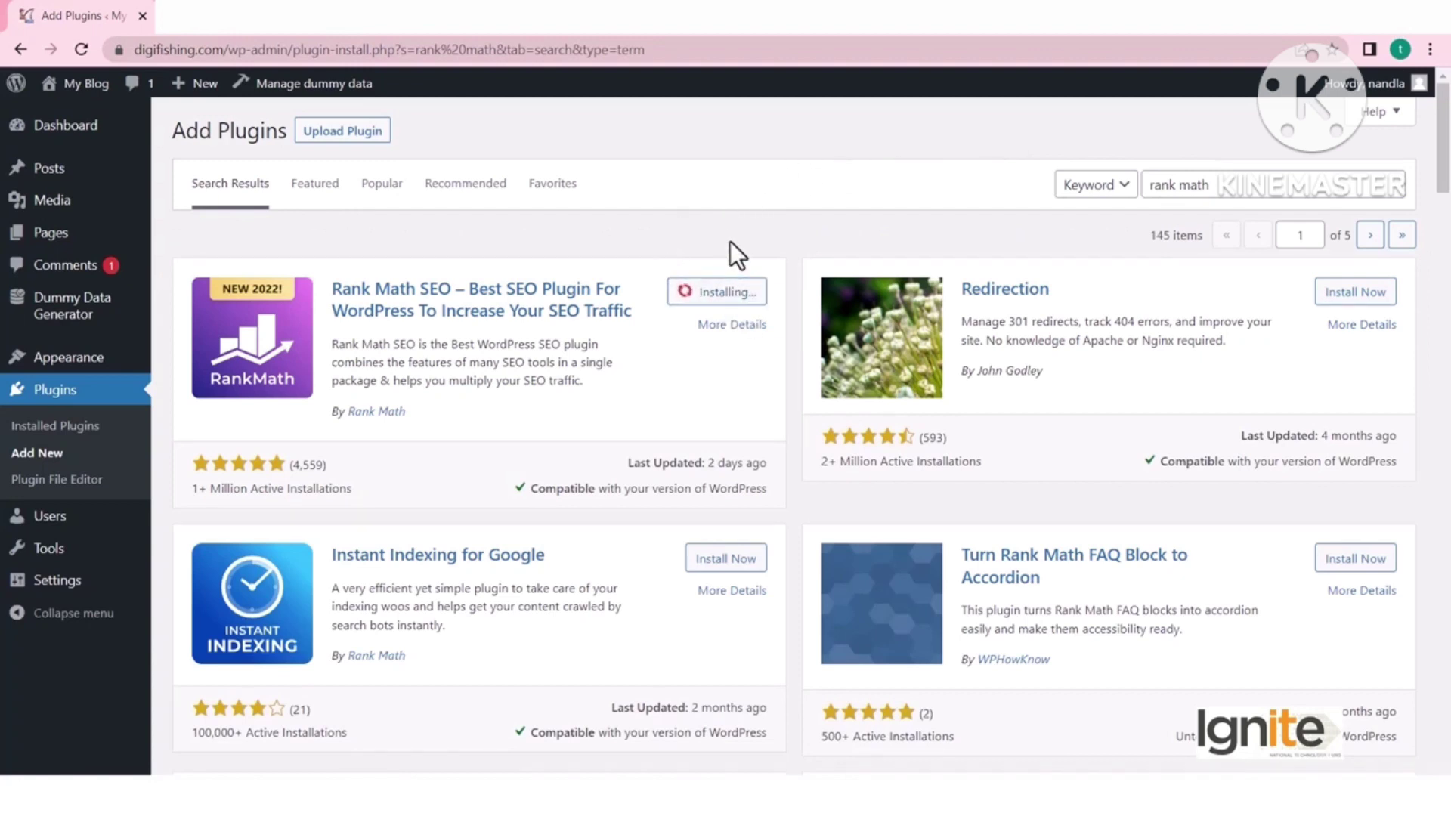
pyautogui.click(734, 295)
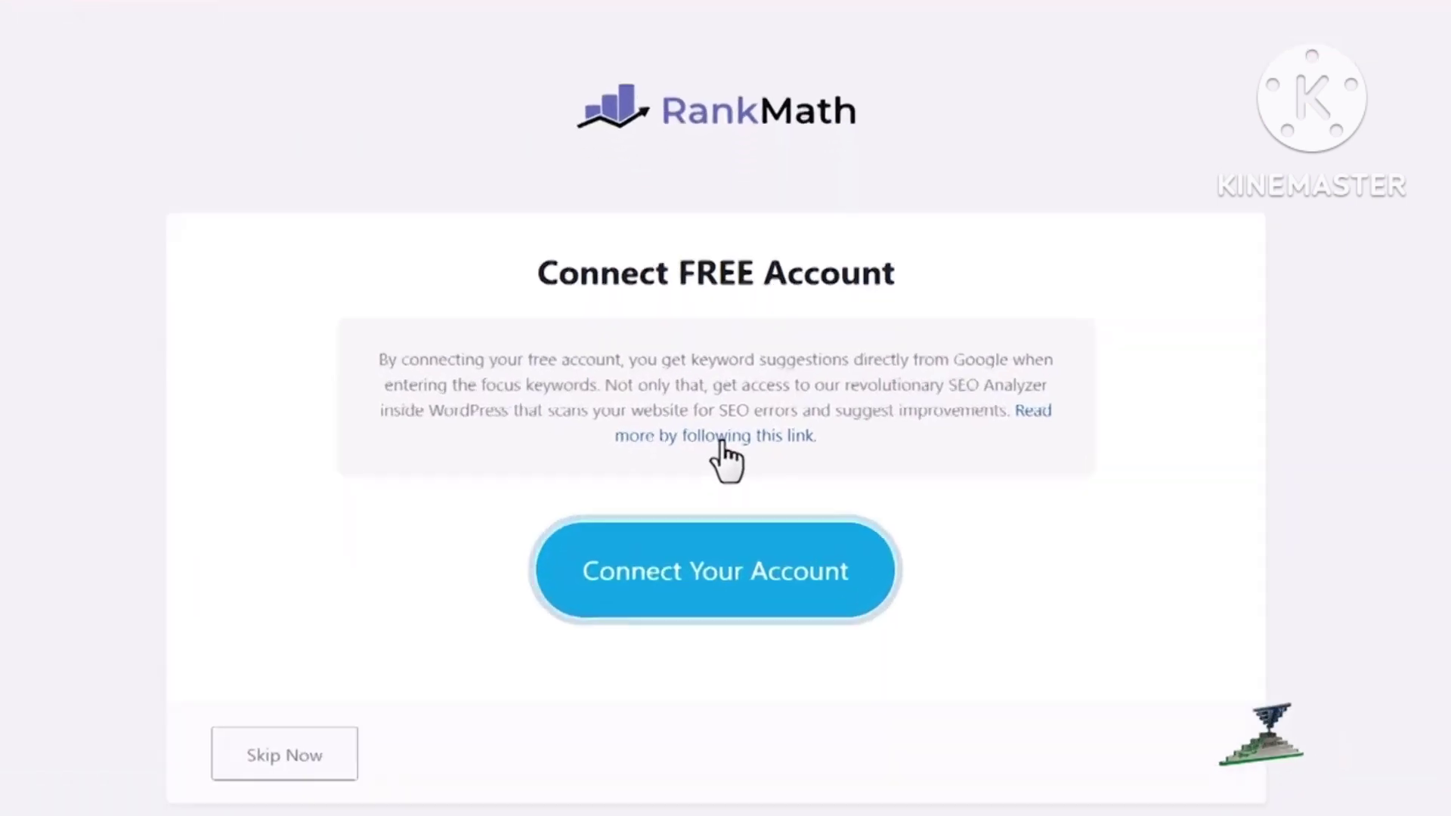
# Step: Connect Rank Math to a free account by signing in with the listed Google account
pyautogui.click(671, 600)
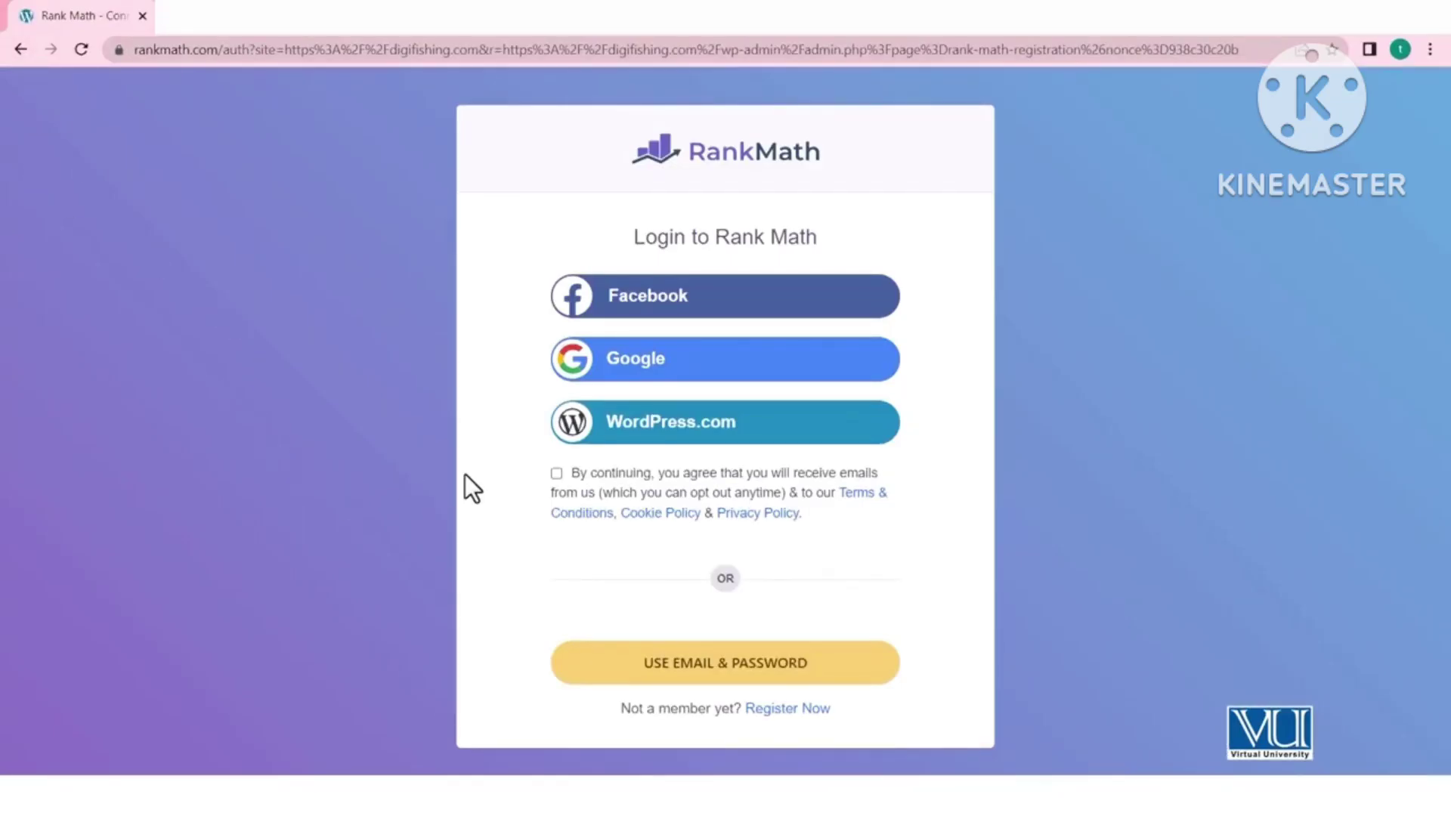
pyautogui.click(635, 361)
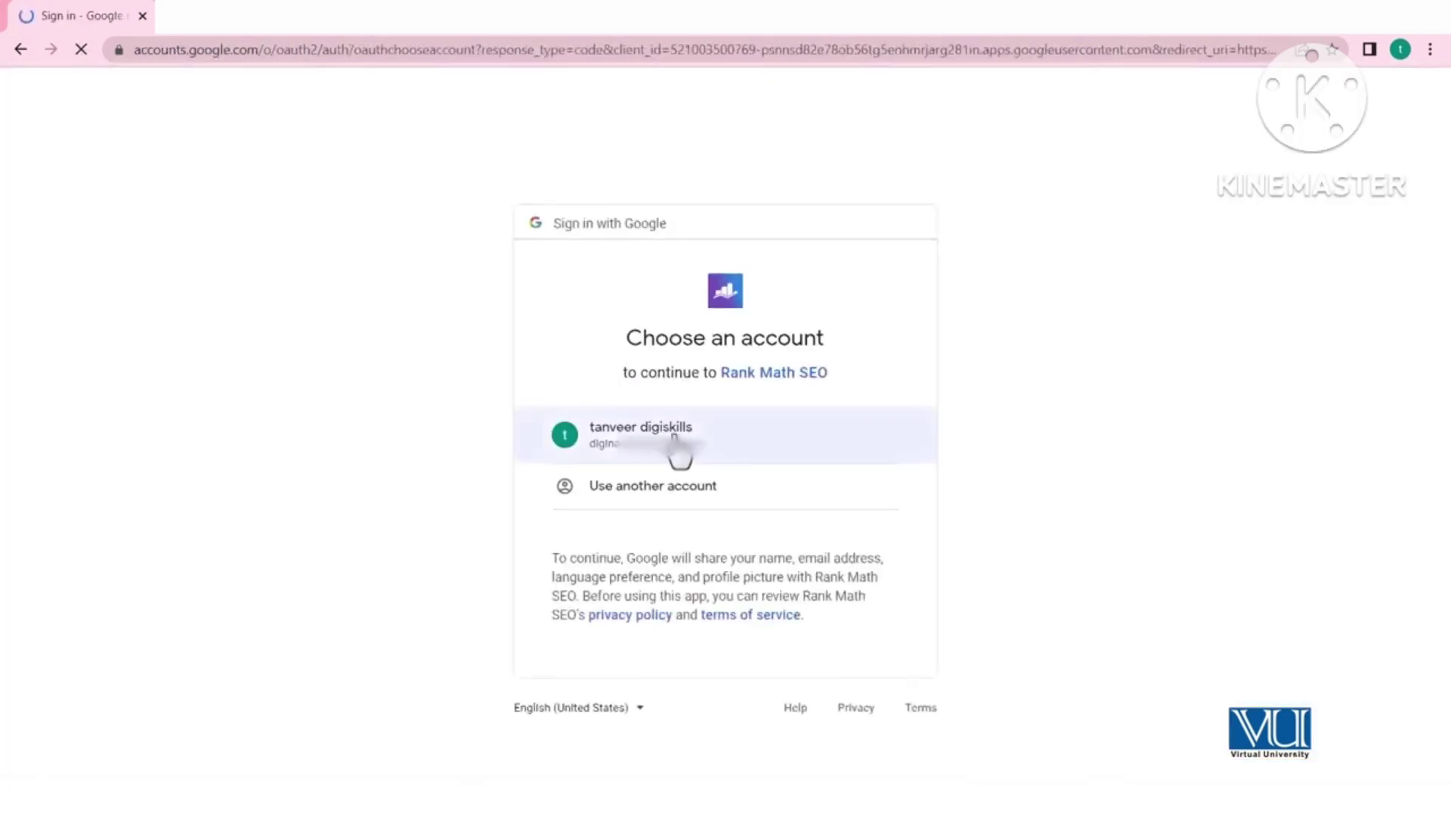
pyautogui.click(675, 442)
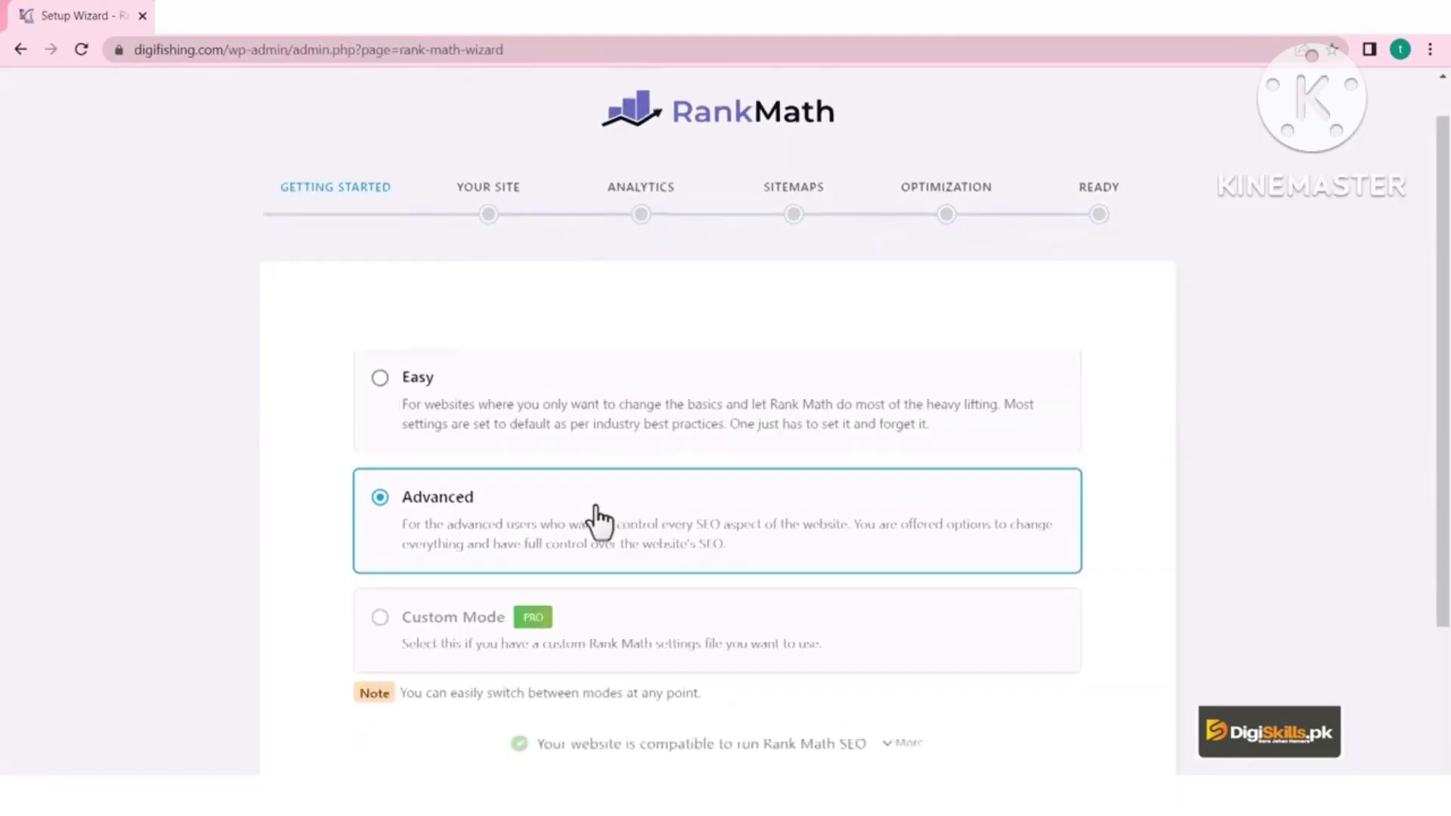
# Step: Start the Rank Math setup wizard in Advanced mode
pyautogui.scroll(-4, 597, 510)
pyautogui.scroll(1, 263, 484)
pyautogui.scroll(3, 256, 472)
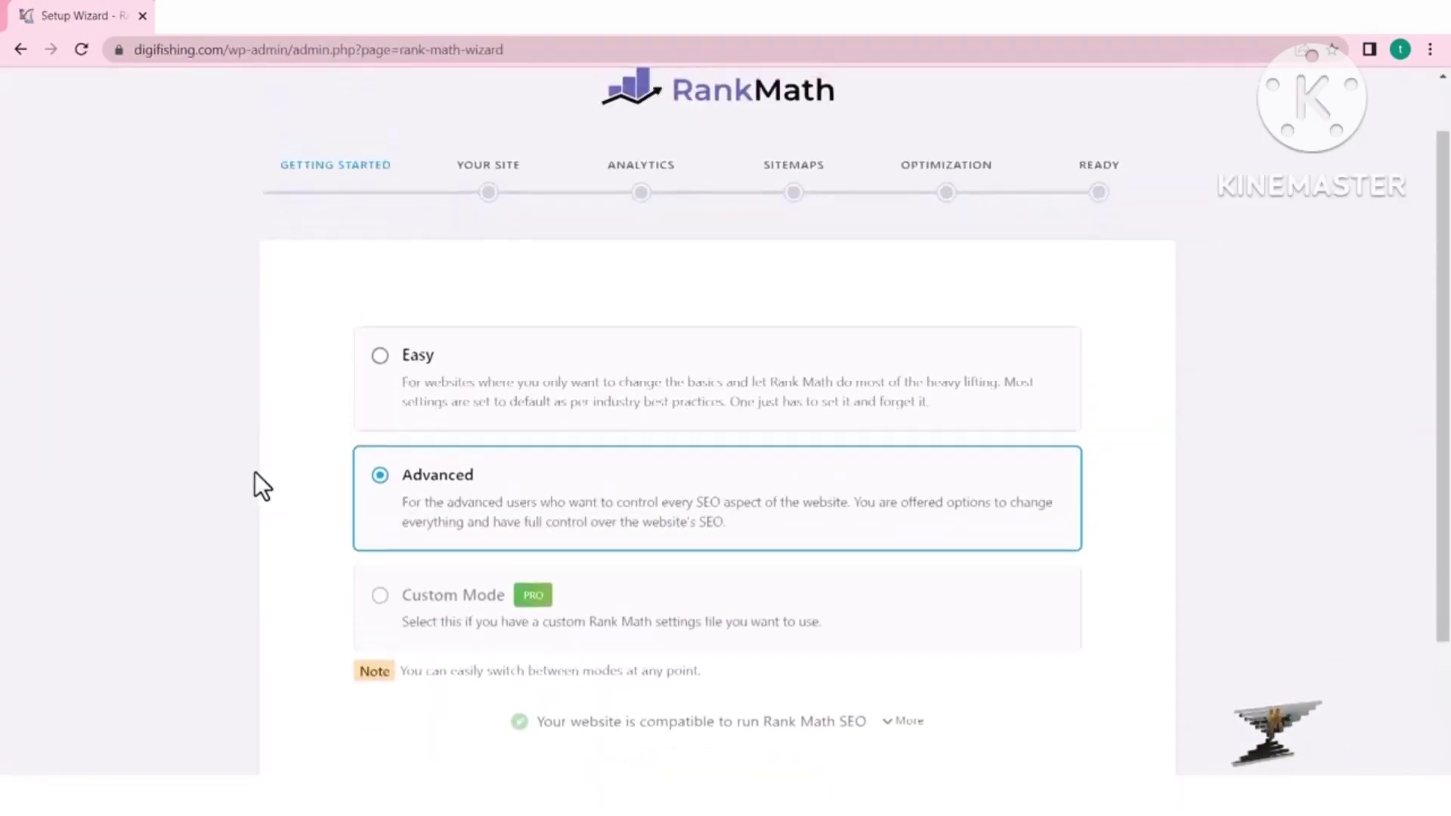
pyautogui.scroll(-3, 255, 471)
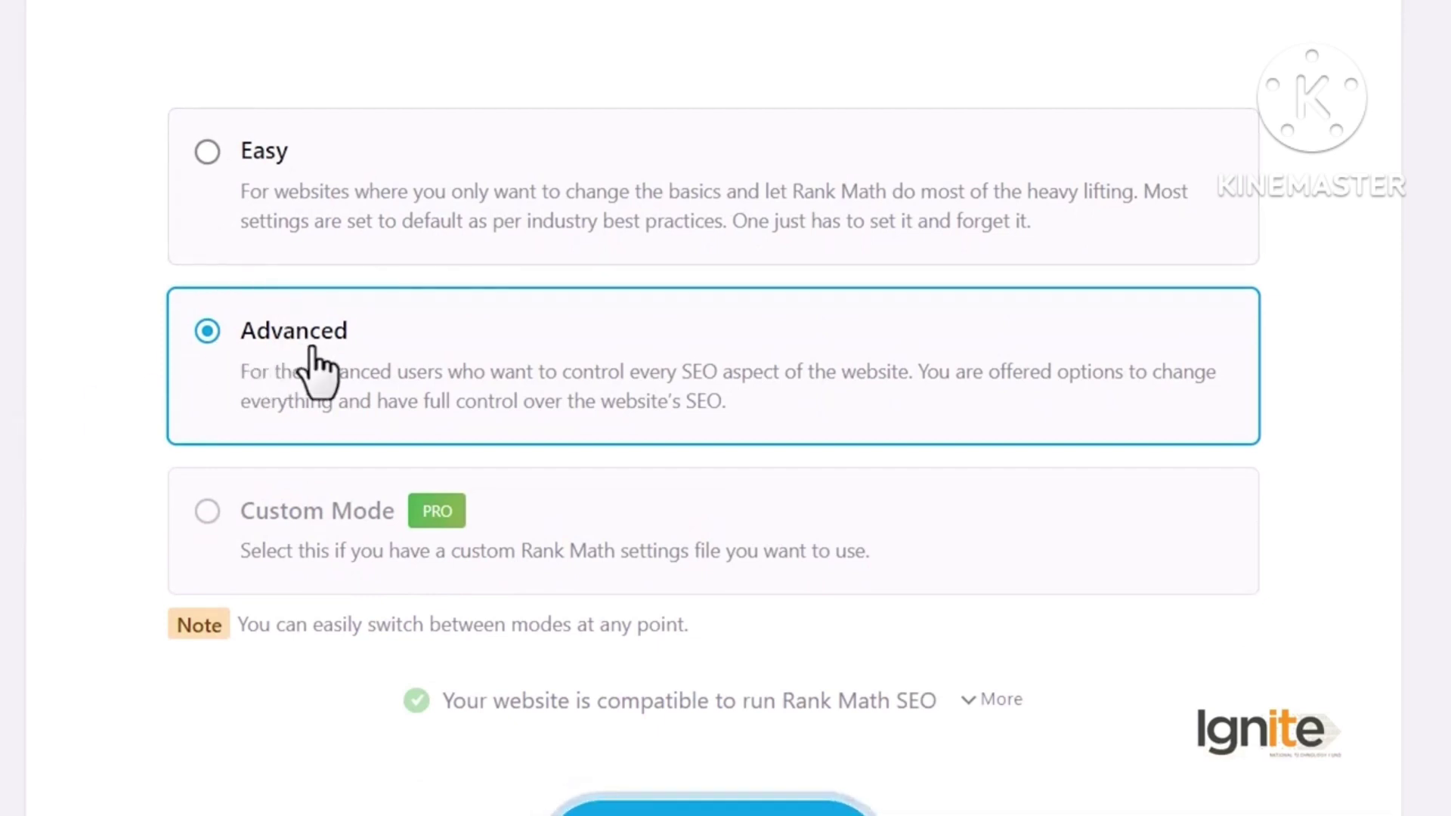
pyautogui.scroll(-2, 684, 758)
pyautogui.click(684, 758)
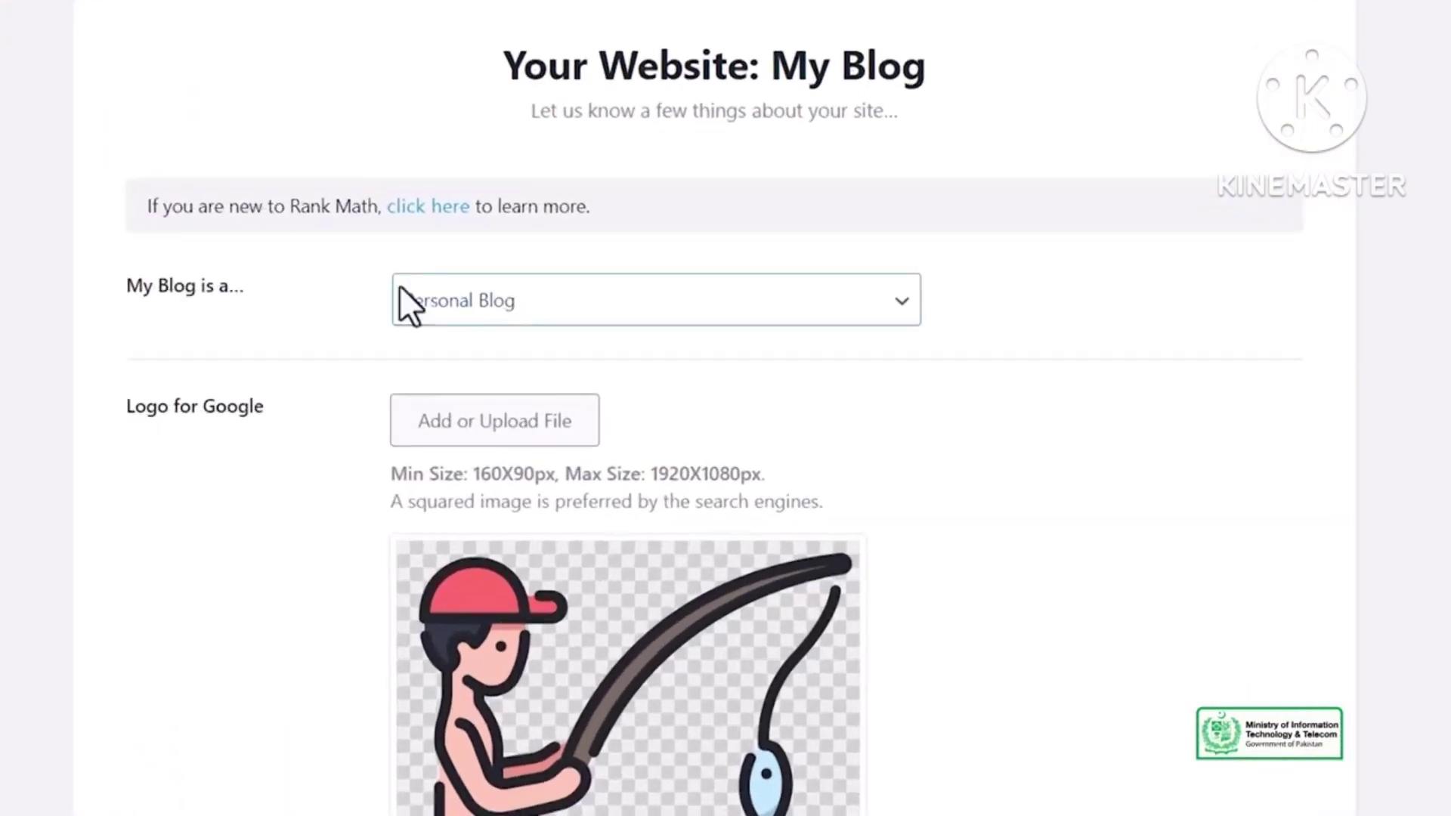
# Step: Set the website type to Personal Blog, keep the existing logo for Google, and save the site details
pyautogui.click(458, 299)
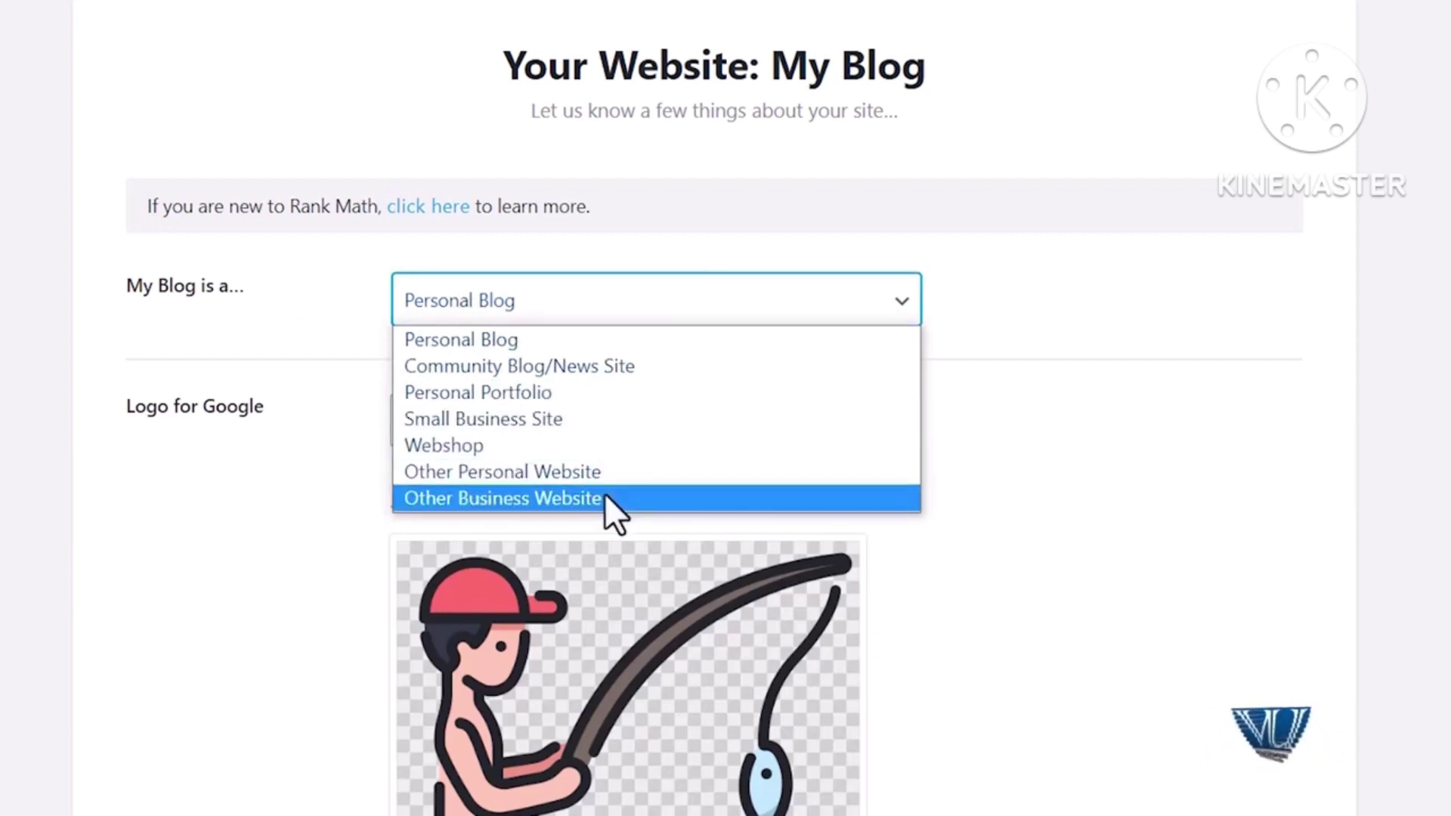
pyautogui.click(540, 342)
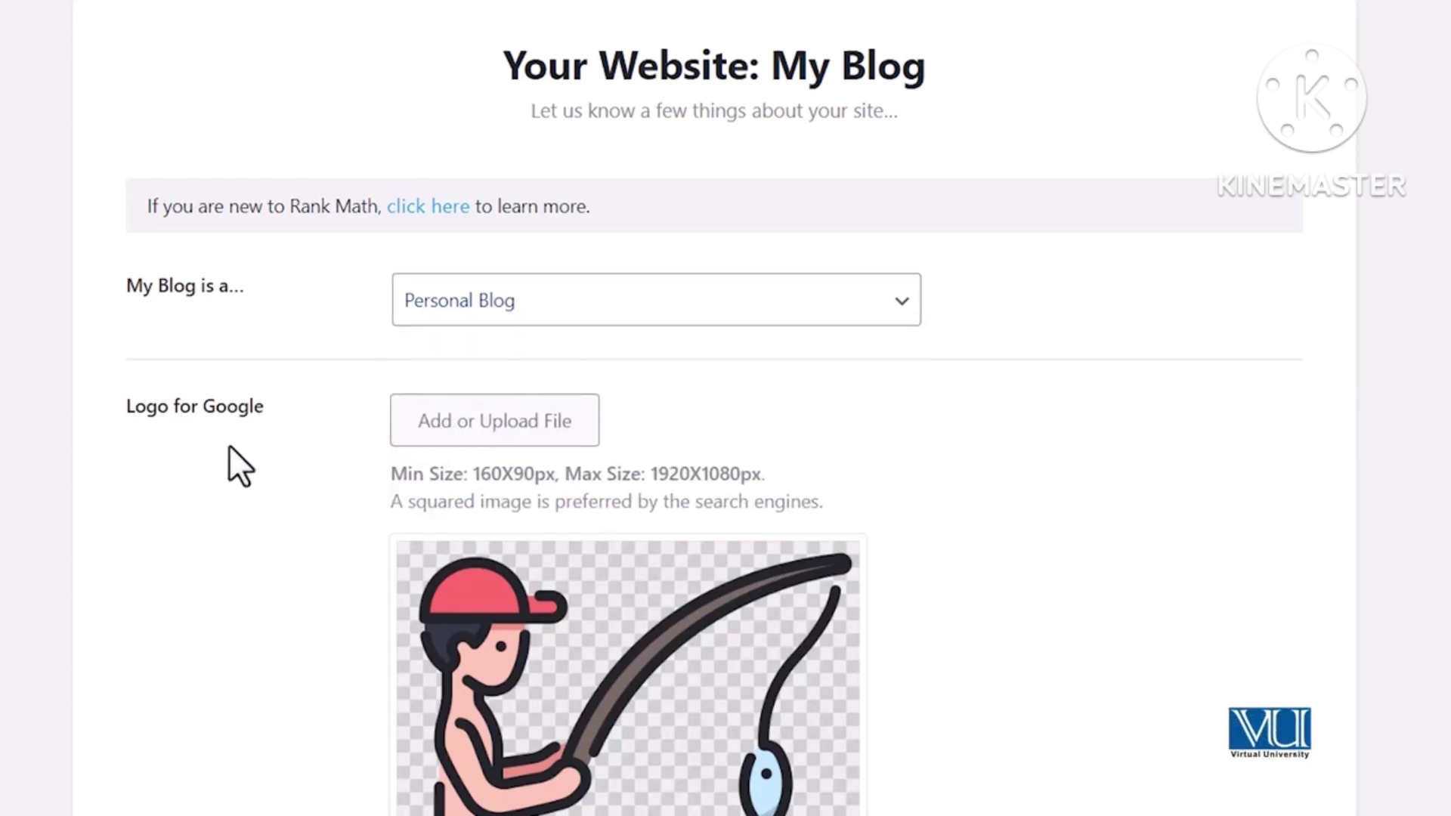
pyautogui.click(473, 316)
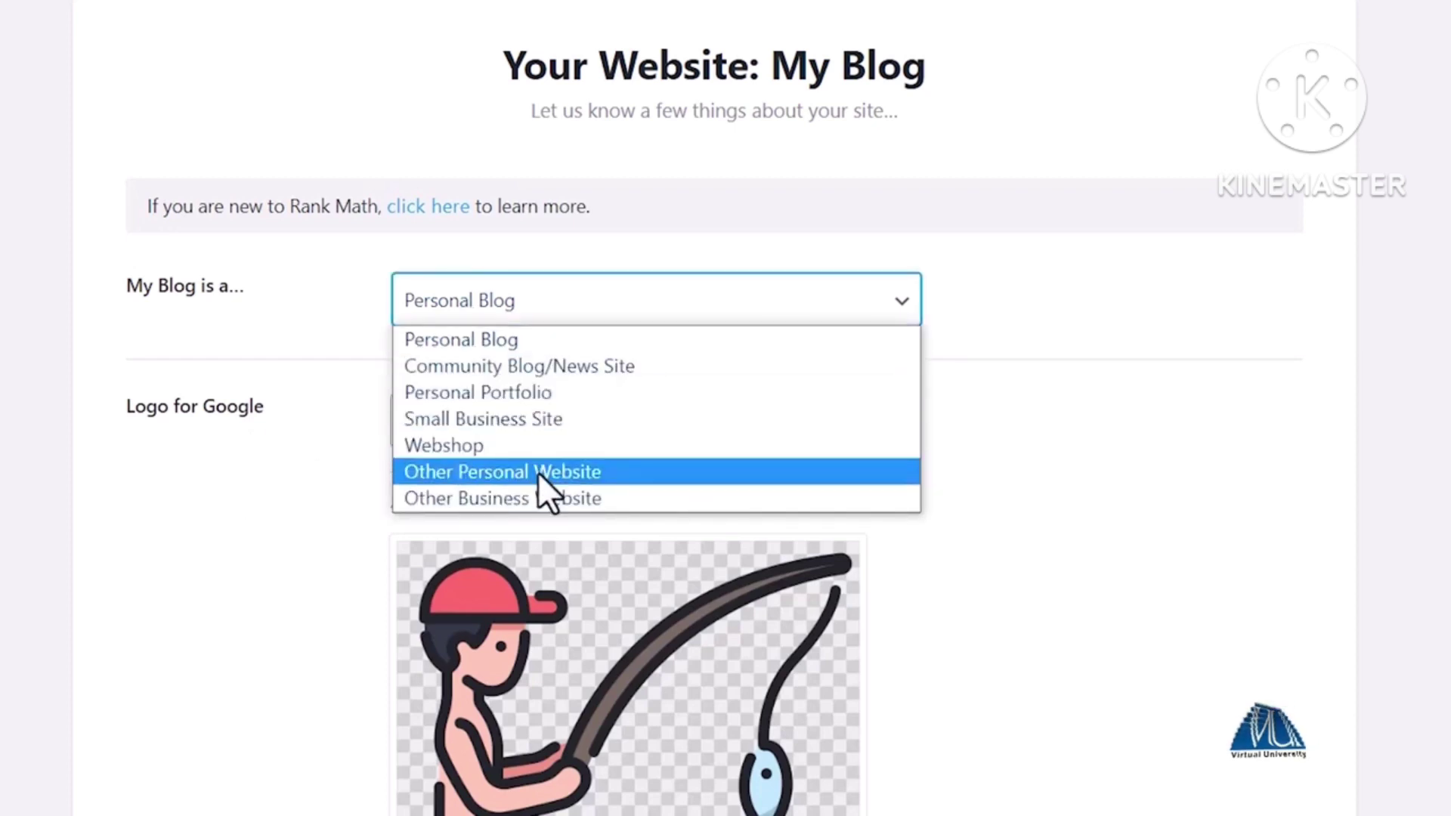
pyautogui.click(306, 370)
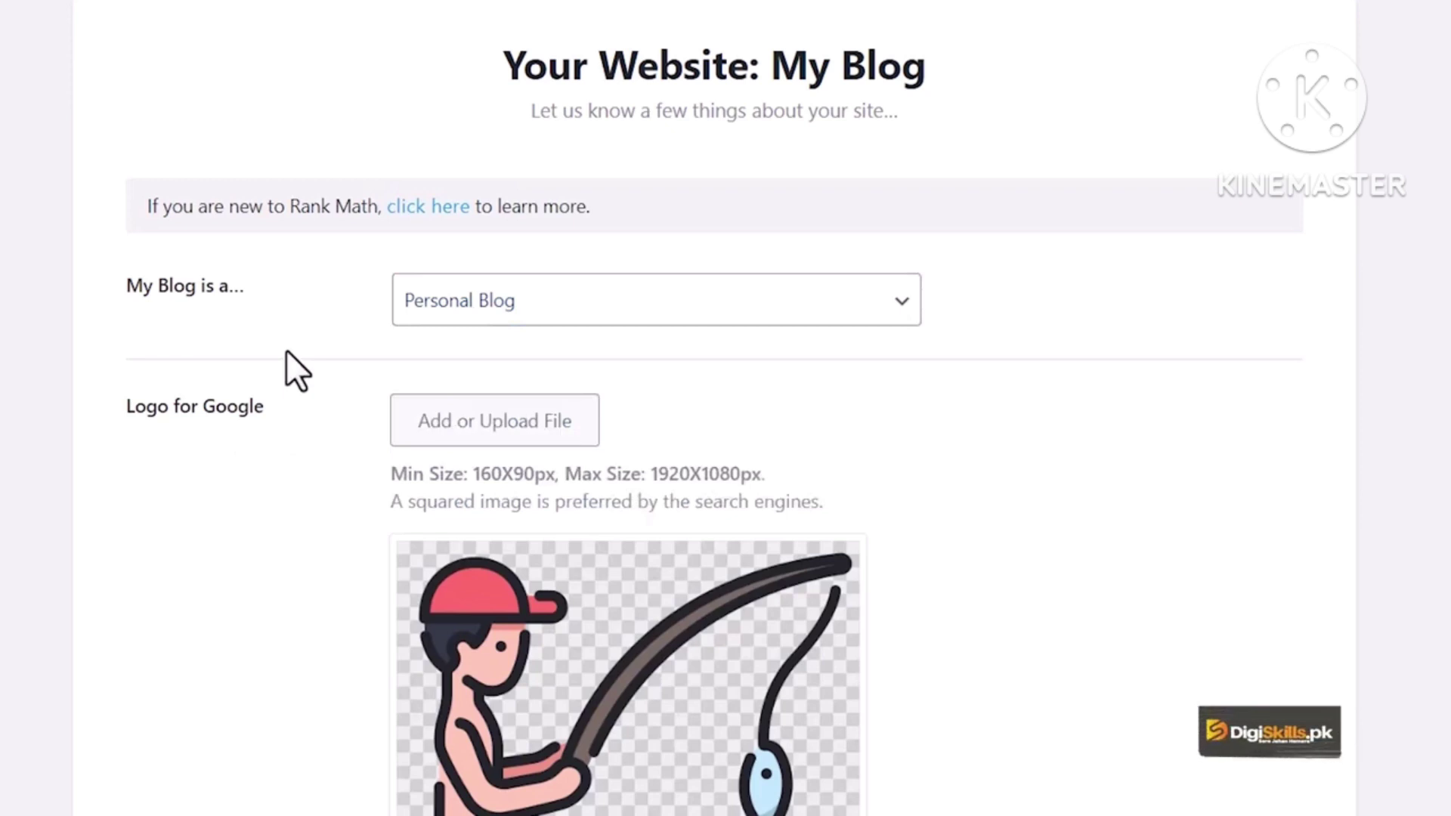
pyautogui.scroll(-3, 295, 352)
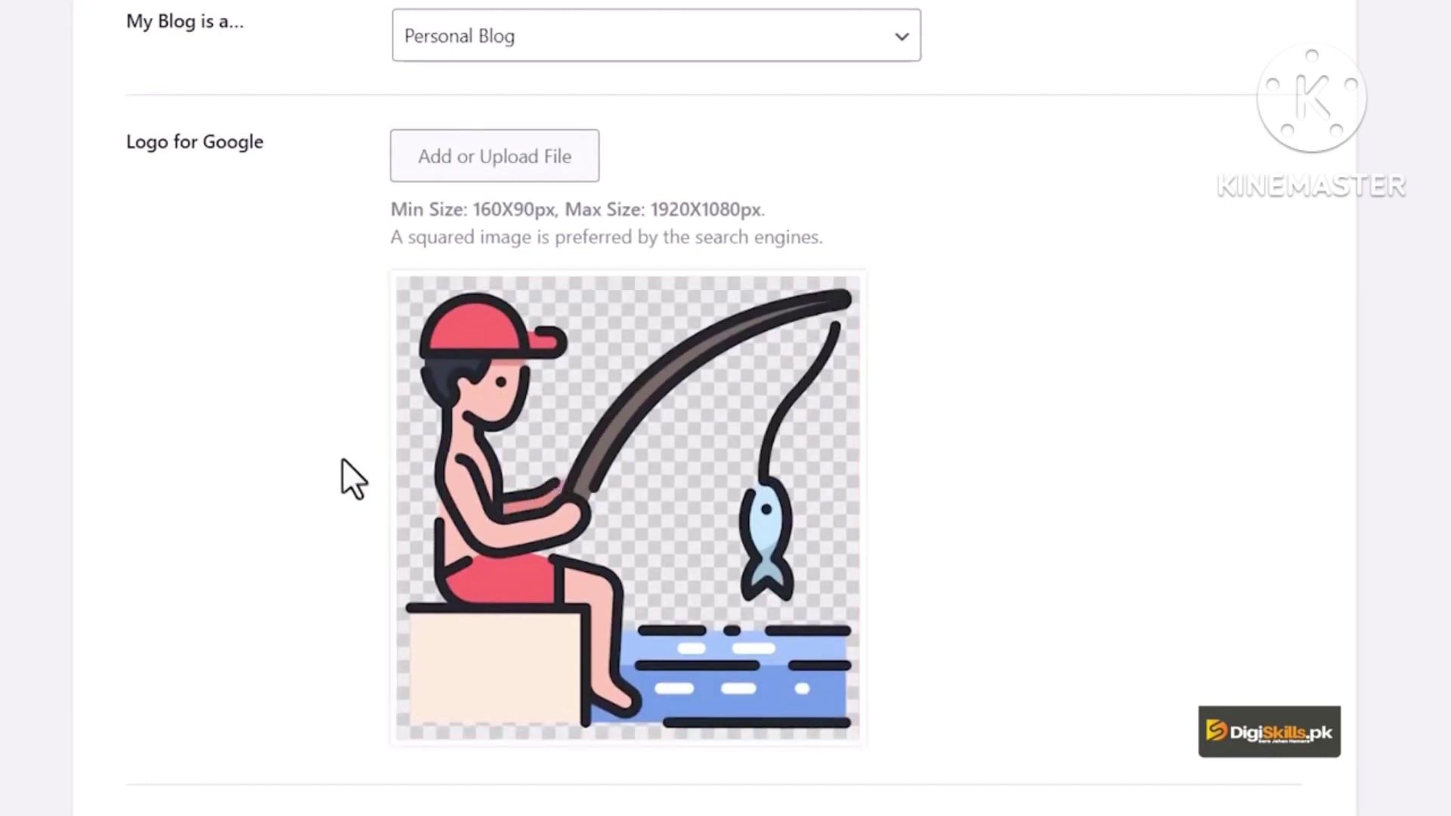
pyautogui.scroll(-4, 334, 464)
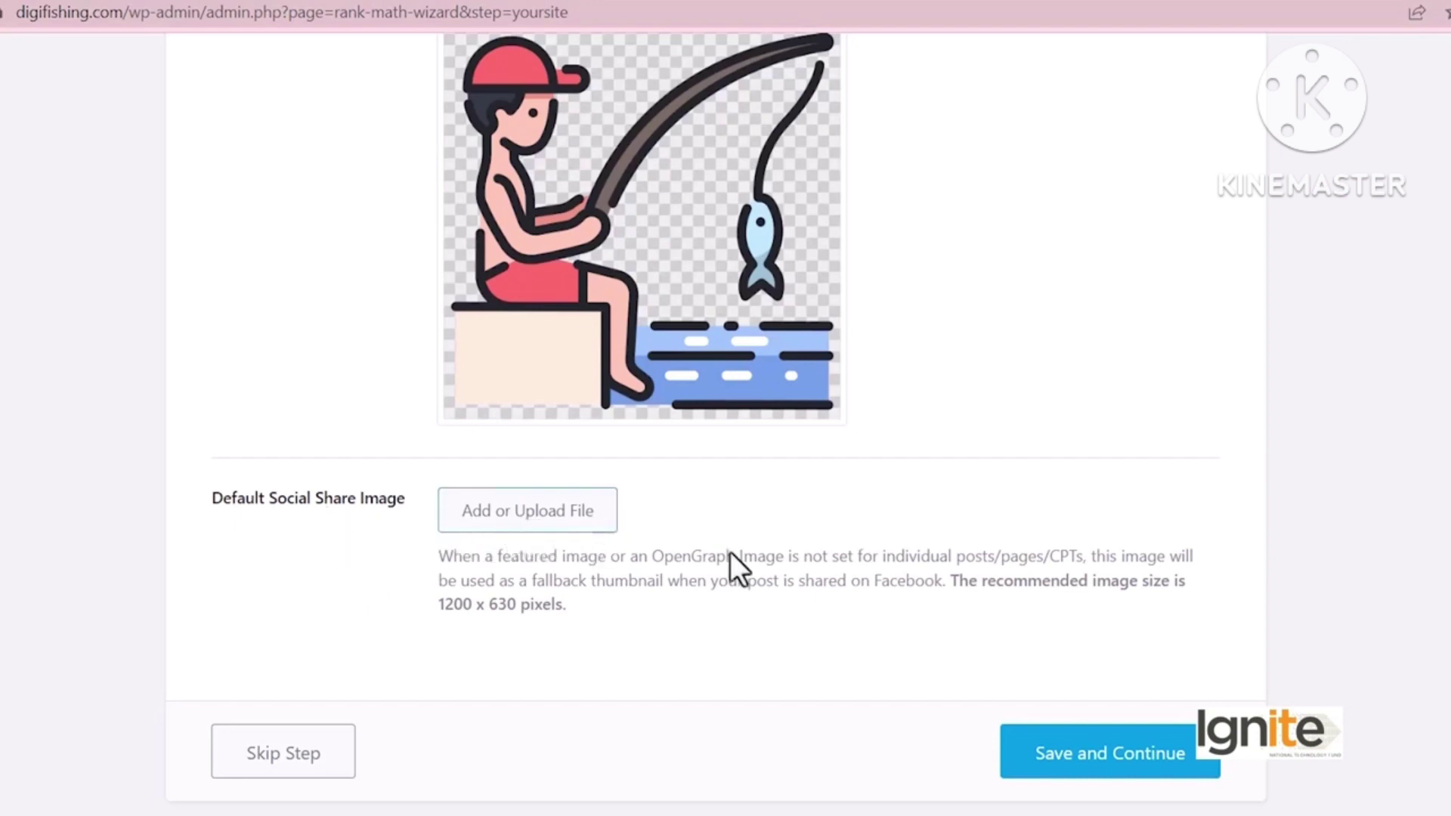
pyautogui.click(1070, 756)
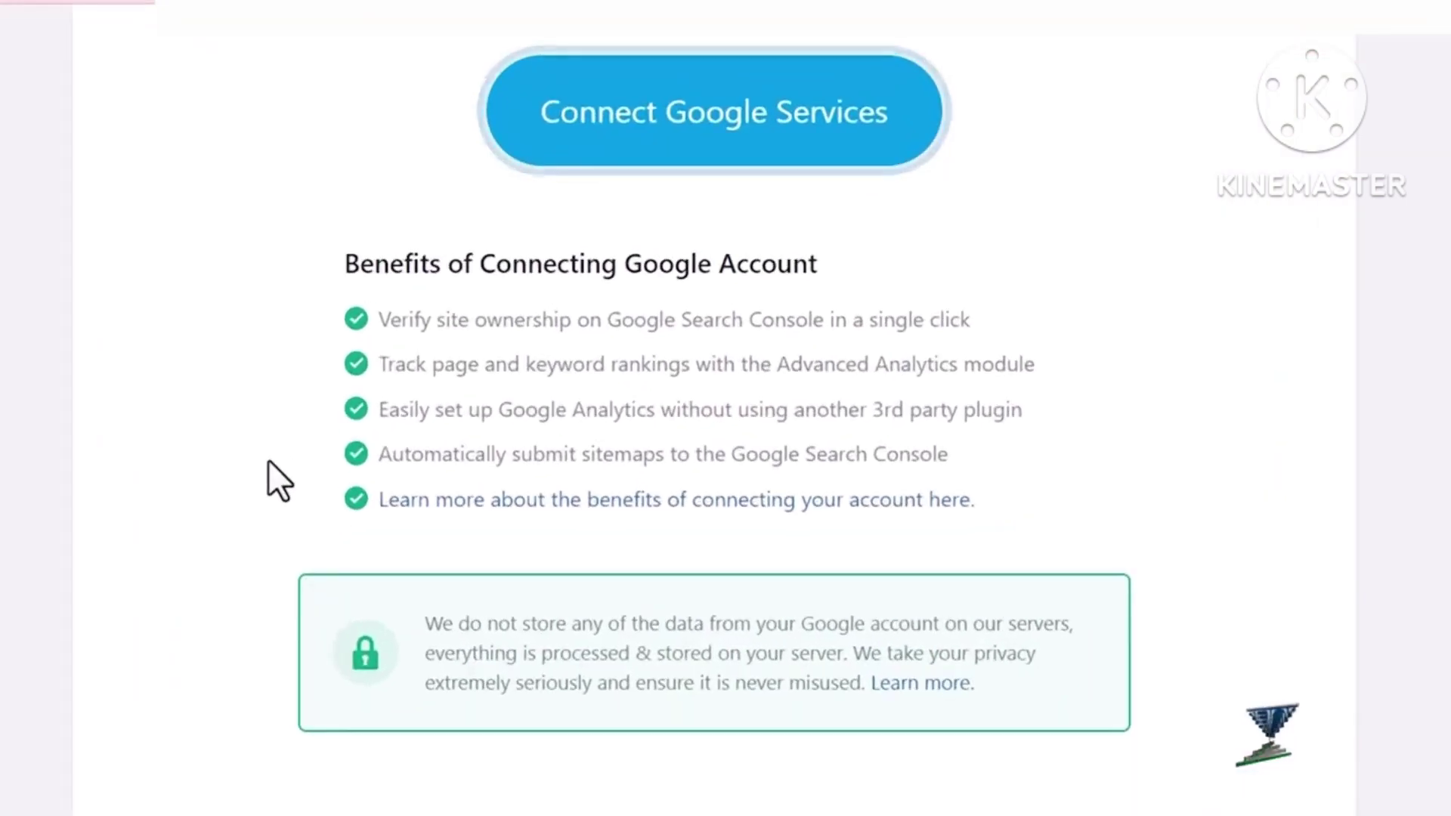
# Step: Review the listed benefits of connecting a Google account to Rank Math
pyautogui.moveTo(447, 321); pyautogui.dragTo(845, 325)
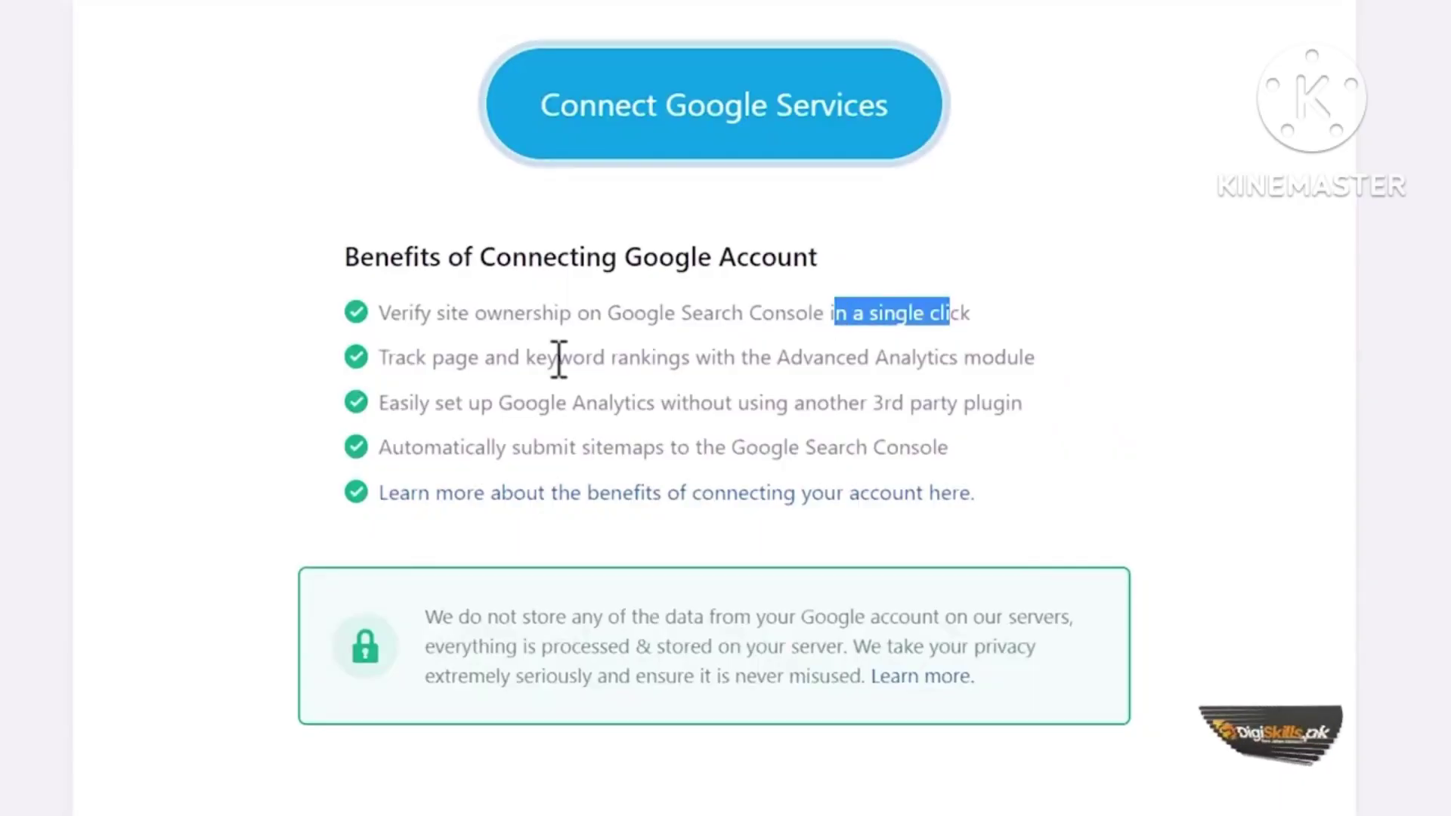
pyautogui.click(559, 361)
pyautogui.scroll(4, 457, 383)
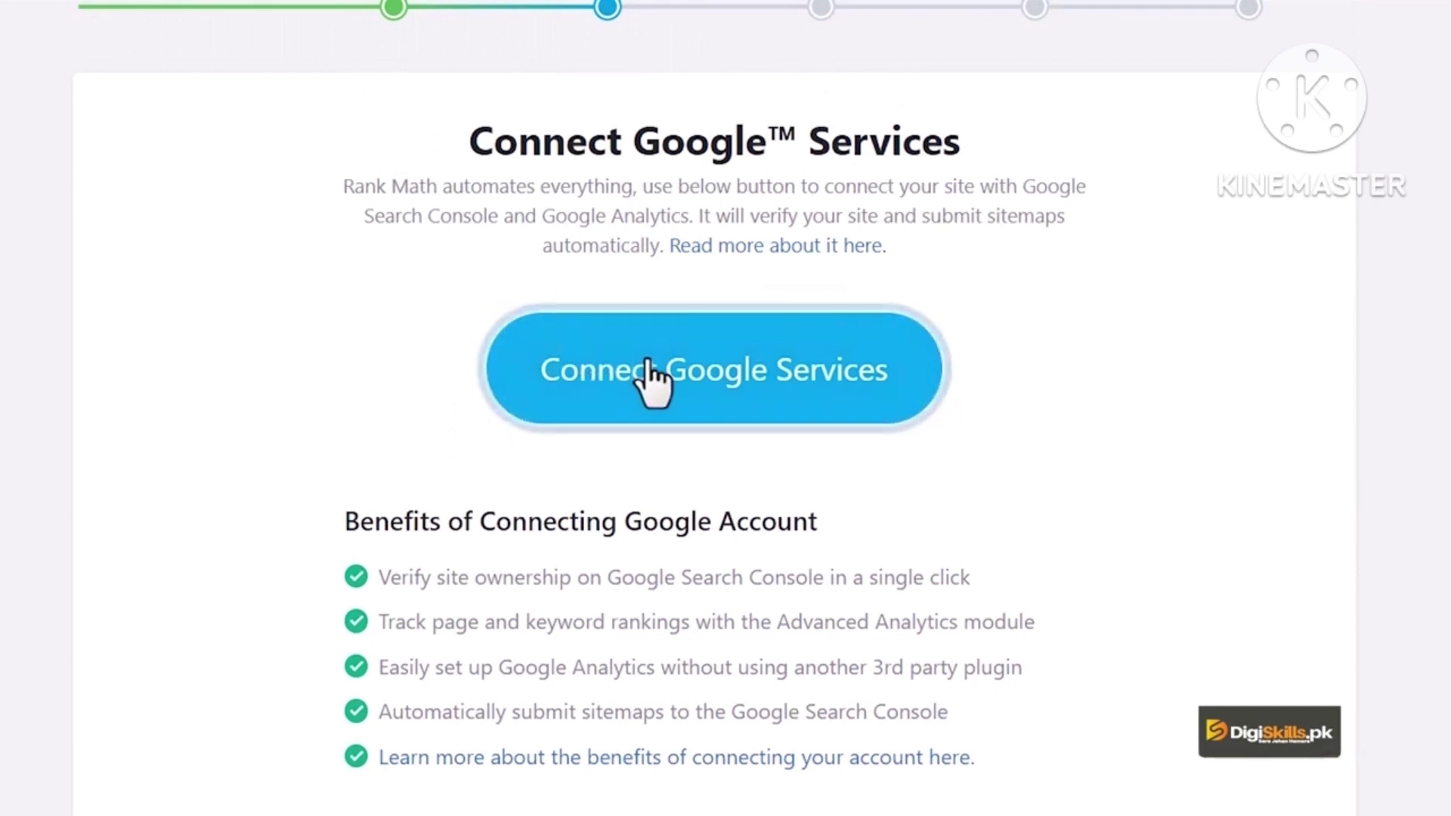
pyautogui.moveTo(787, 573); pyautogui.dragTo(671, 573)
pyautogui.click(670, 573)
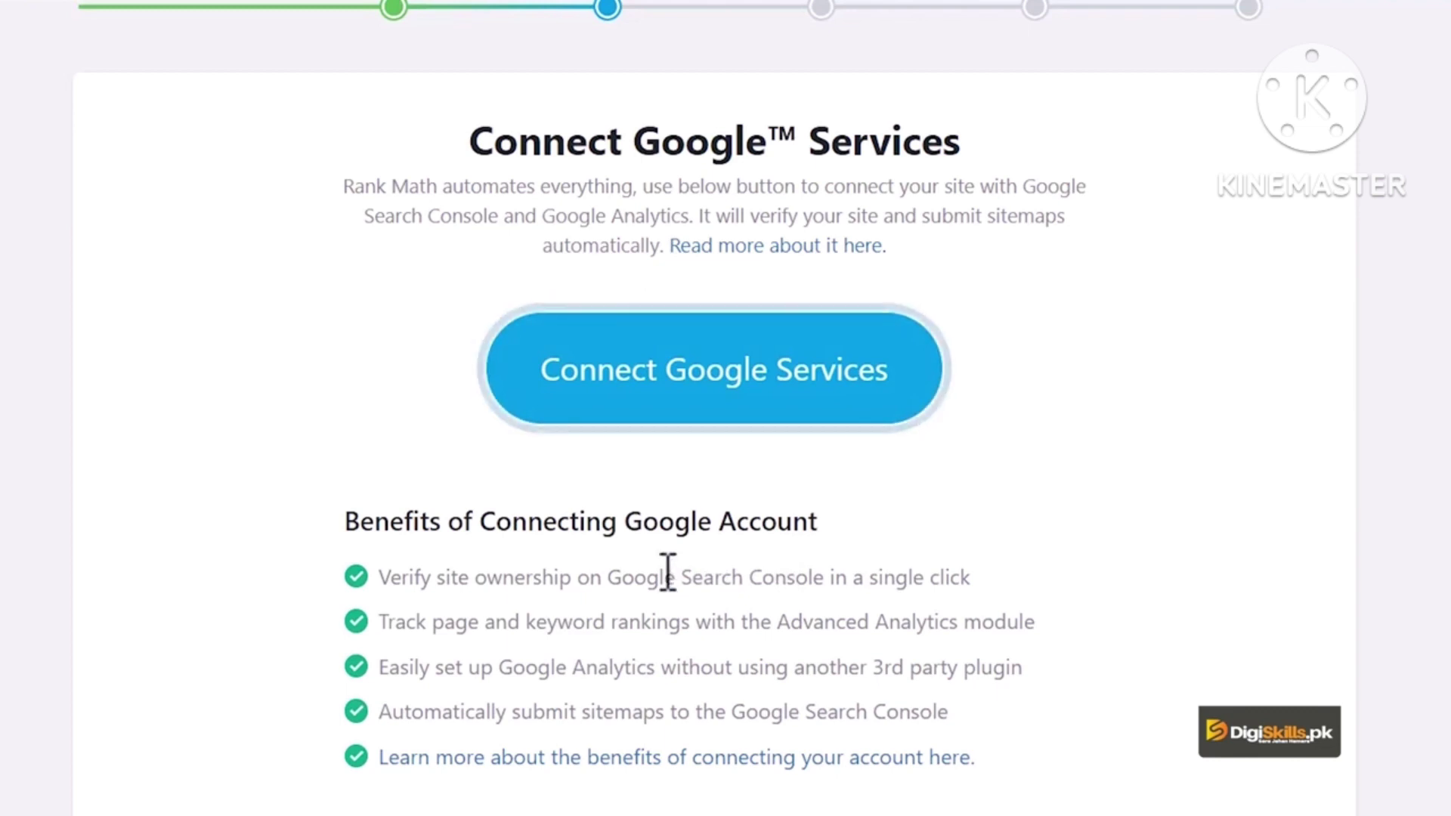
pyautogui.scroll(-2, 669, 574)
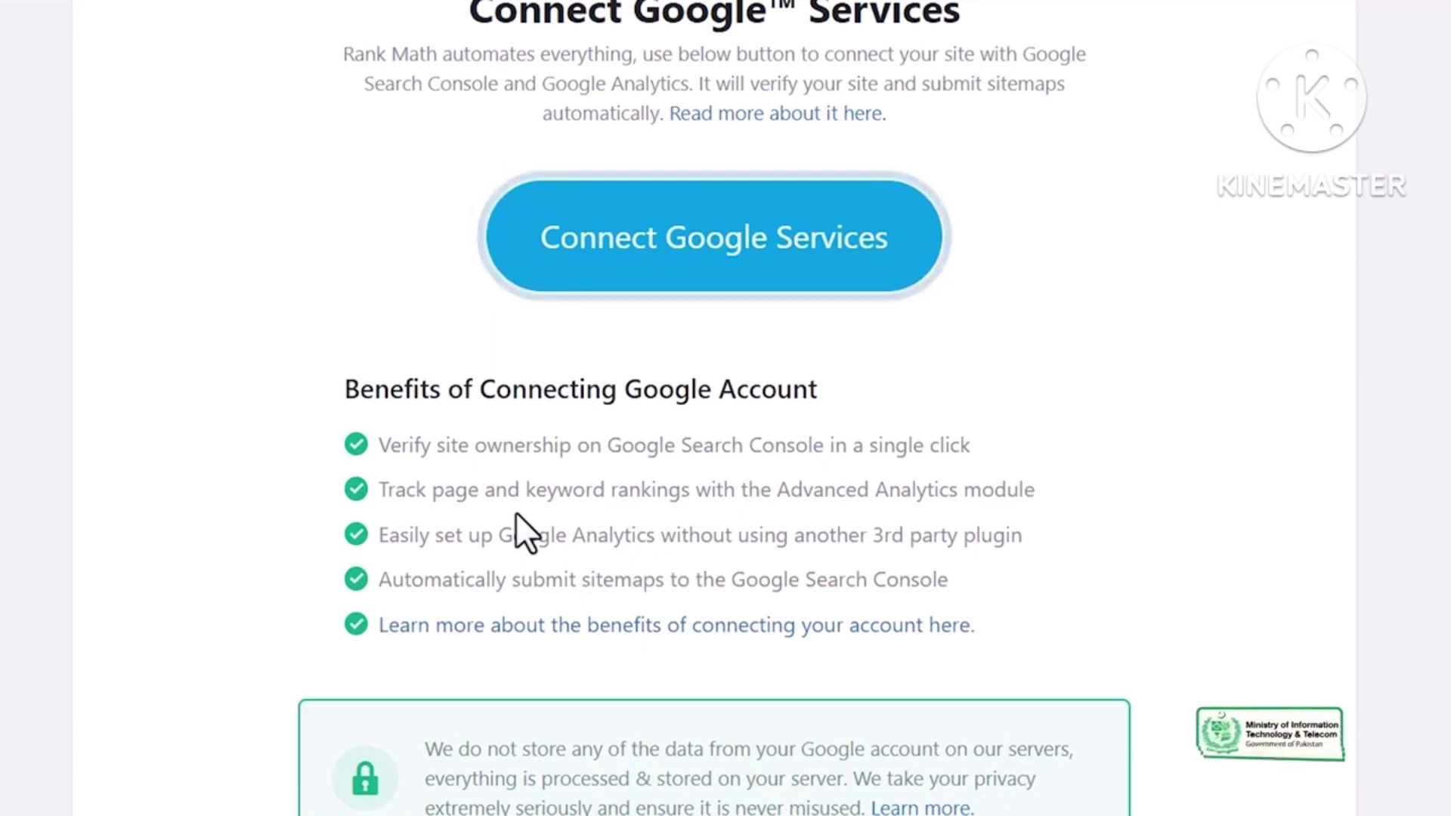
# Step: Connect Google Services with the listed Google account, granting Rank Math SEO all four Analytics, Search Console and site management permissions
pyautogui.click(730, 238)
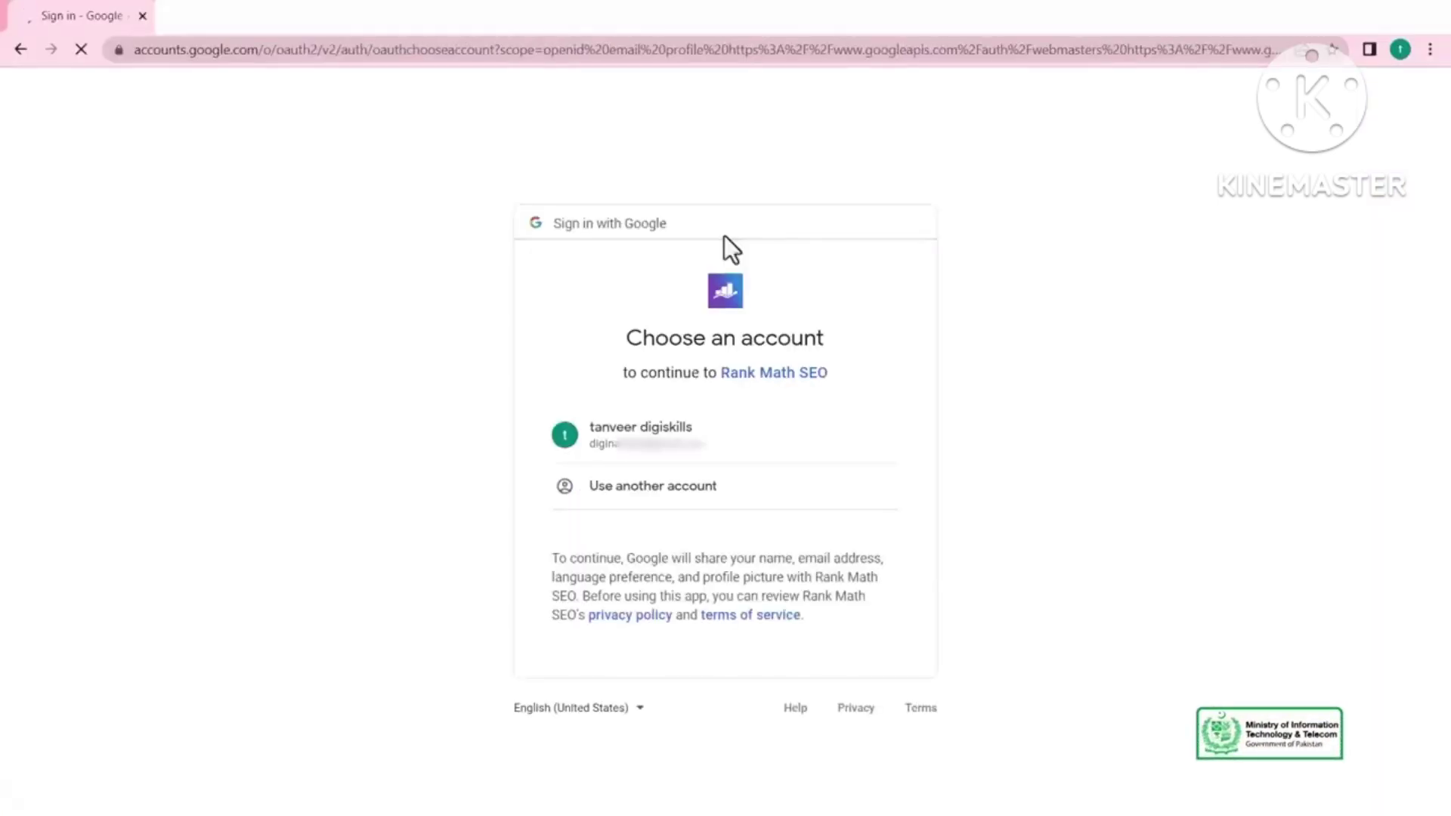
pyautogui.click(690, 461)
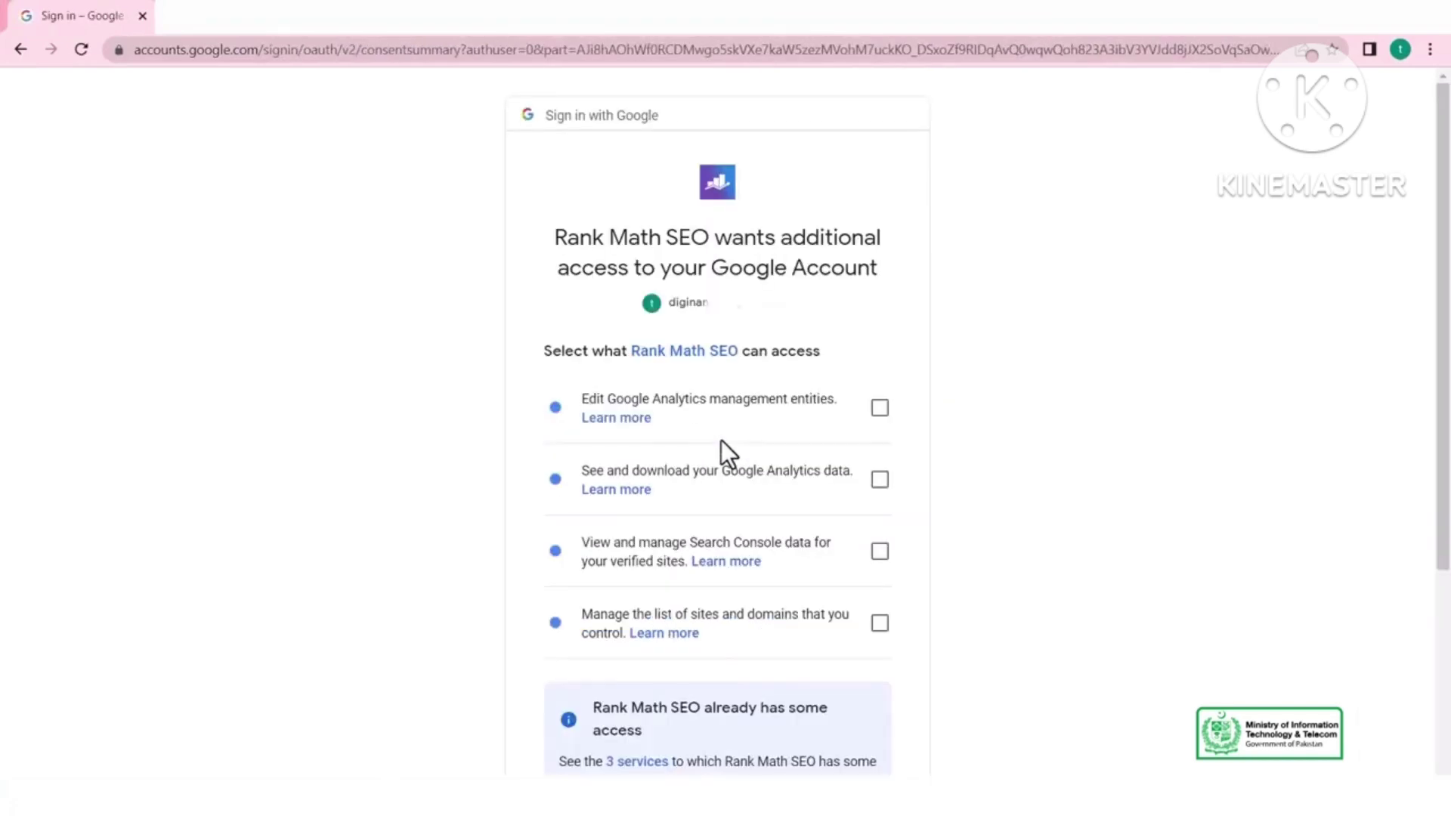
pyautogui.click(878, 409)
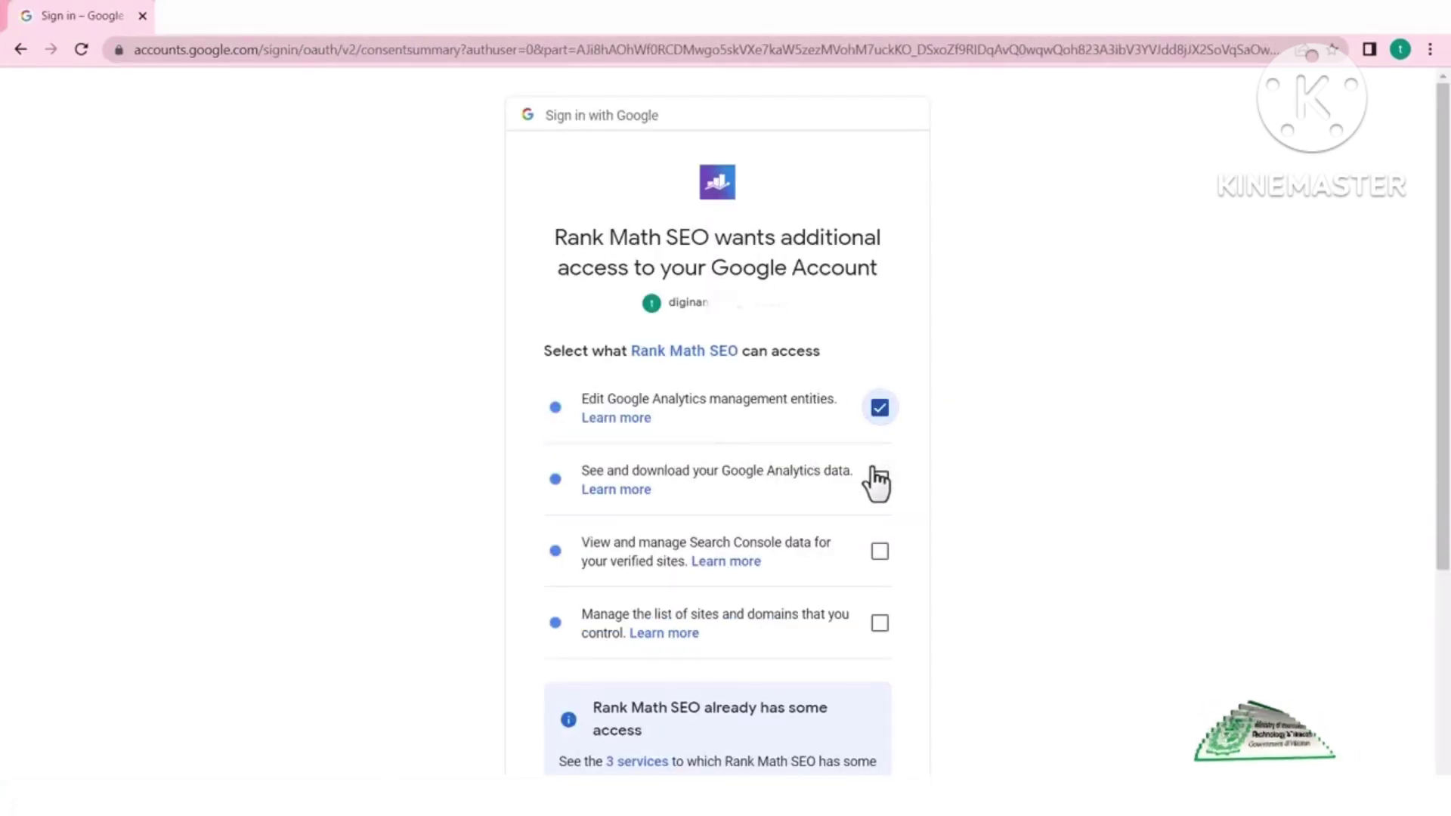
pyautogui.click(879, 482)
pyautogui.click(879, 551)
pyautogui.click(878, 624)
pyautogui.scroll(-3, 832, 604)
pyautogui.scroll(-2, 786, 579)
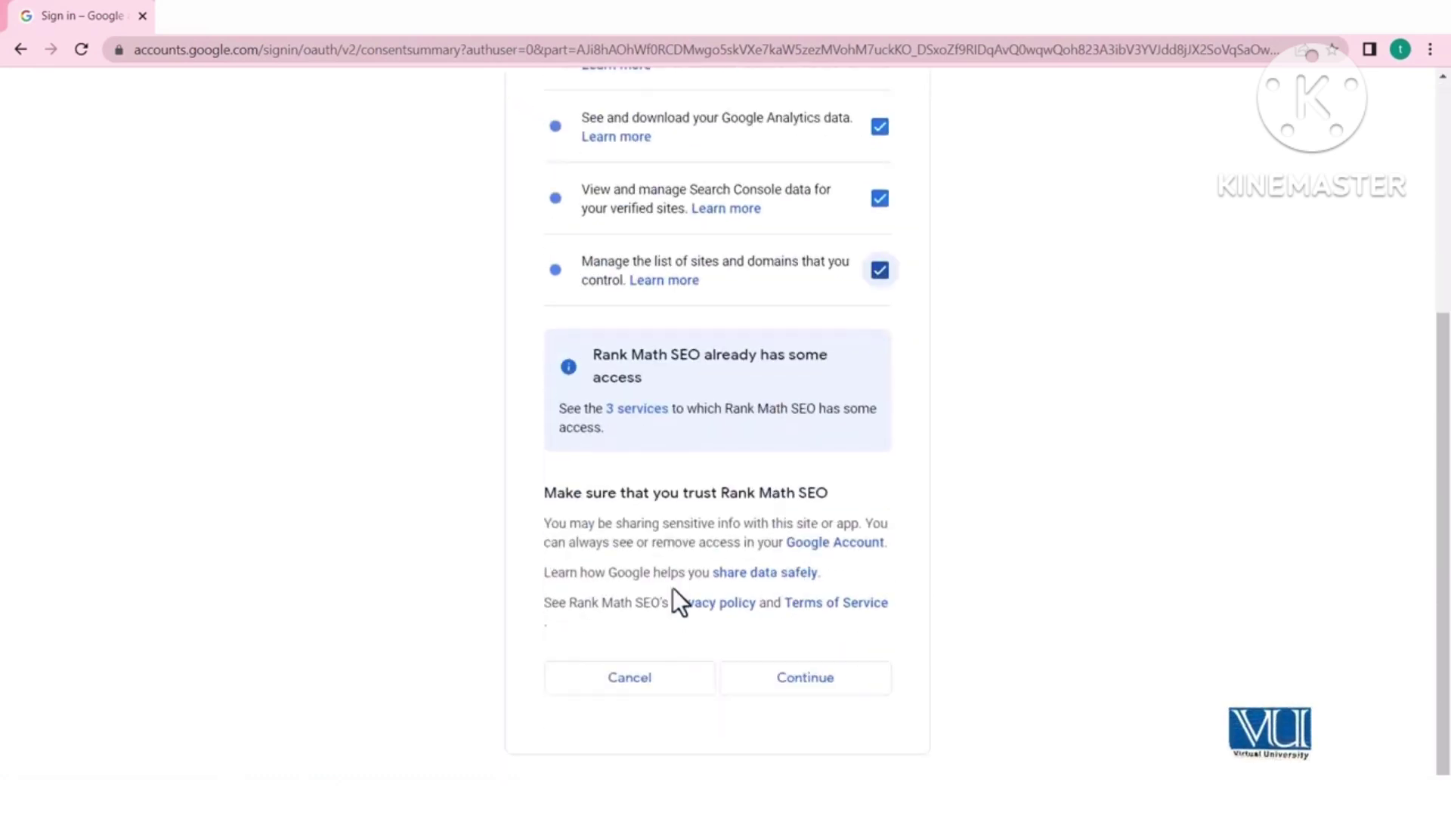
pyautogui.click(793, 678)
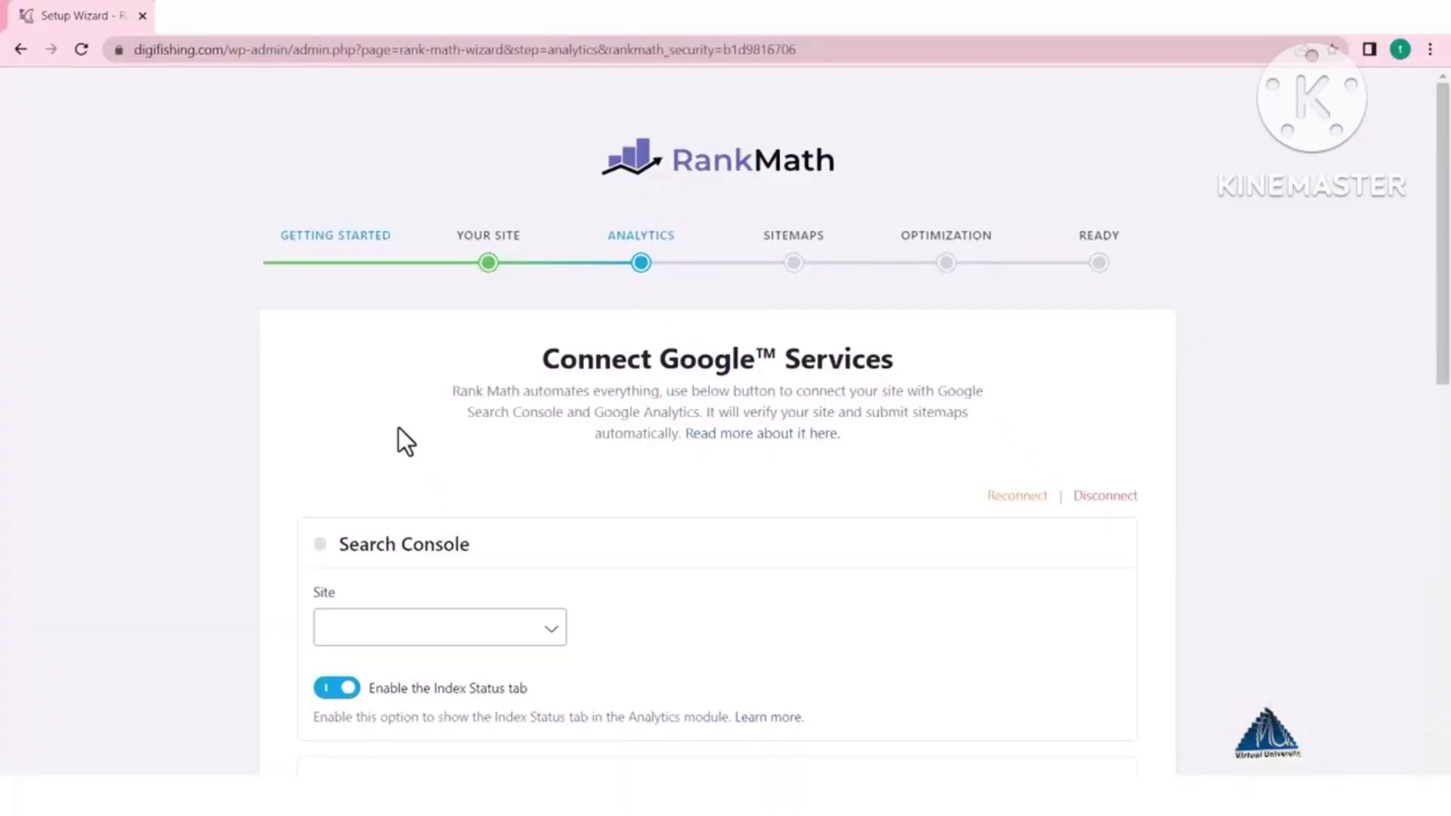
# Step: Check the Search Console, Analytics and AdSense settings, leave the site and account unselected, and save the analytics step
pyautogui.scroll(-3, 382, 421)
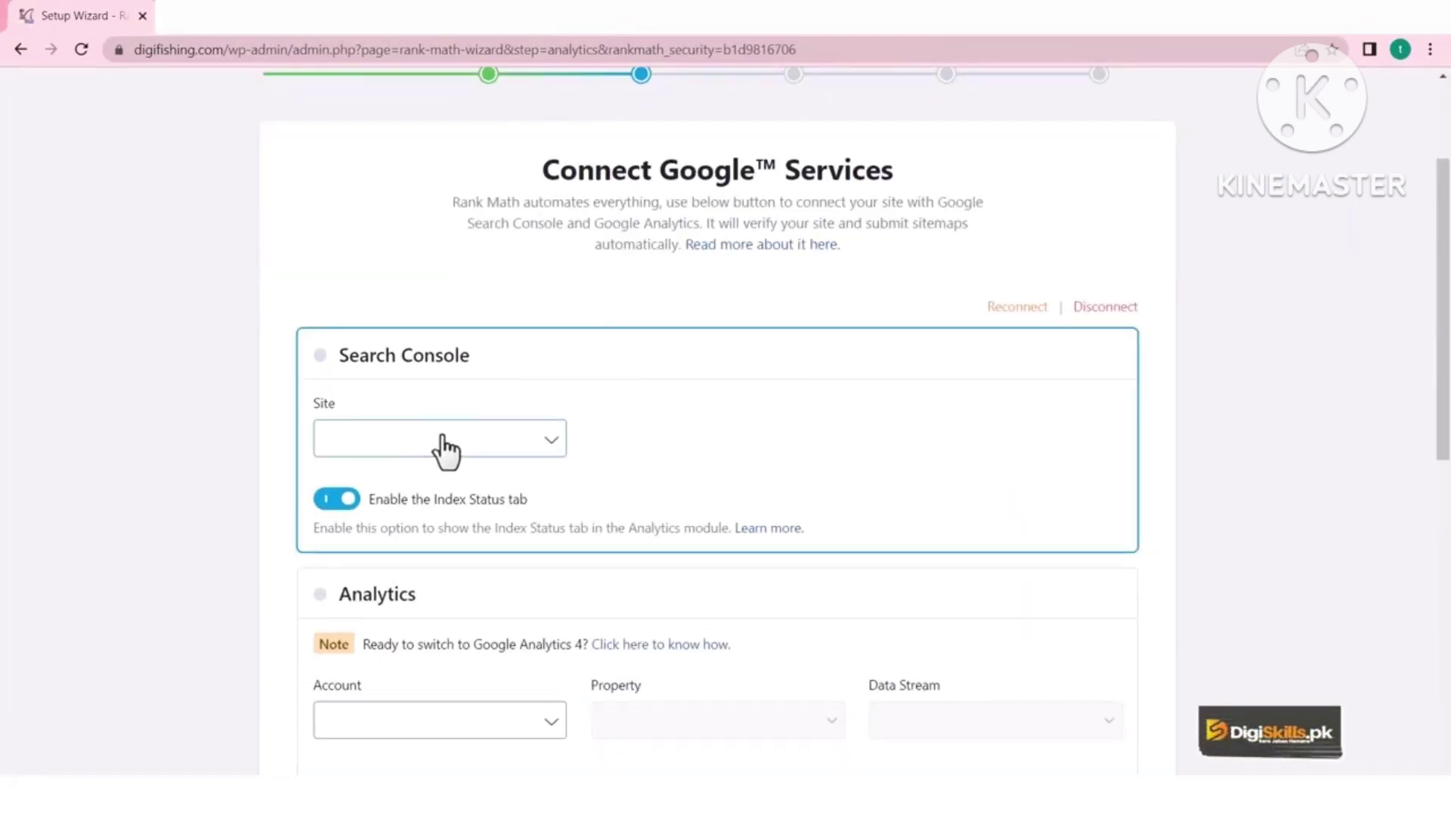
pyautogui.click(433, 446)
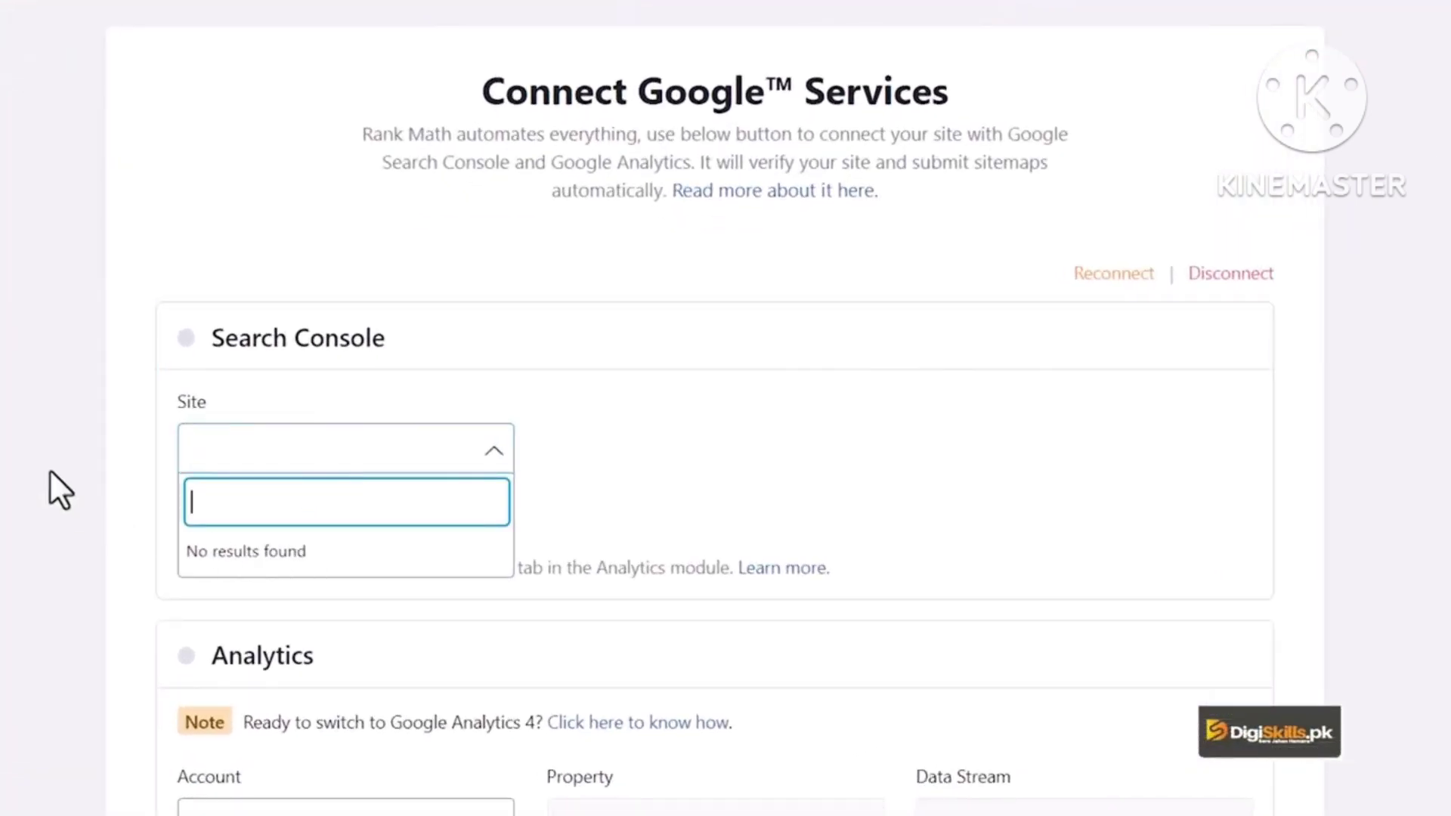
pyautogui.click(49, 470)
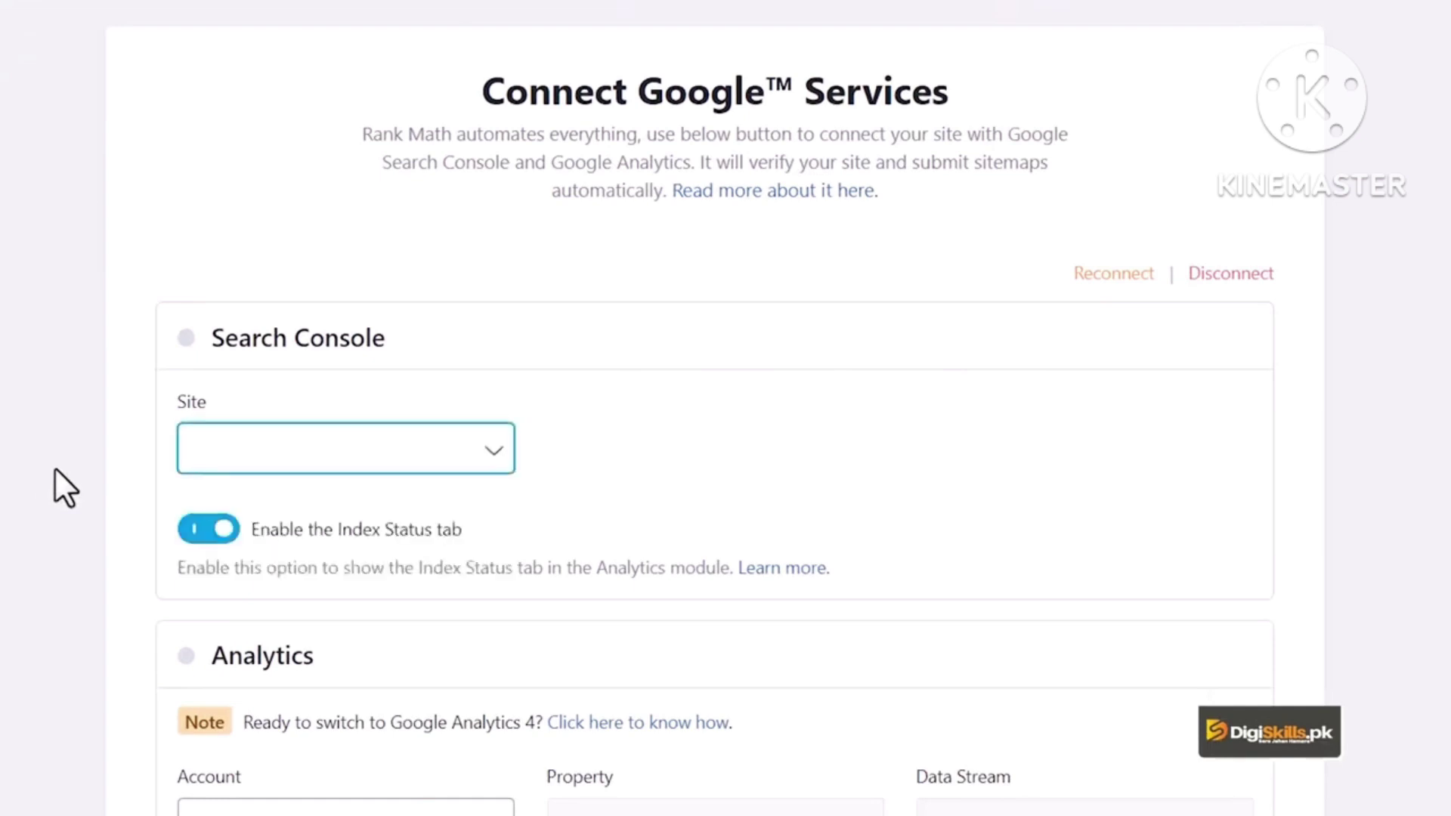
pyautogui.scroll(-3, 84, 529)
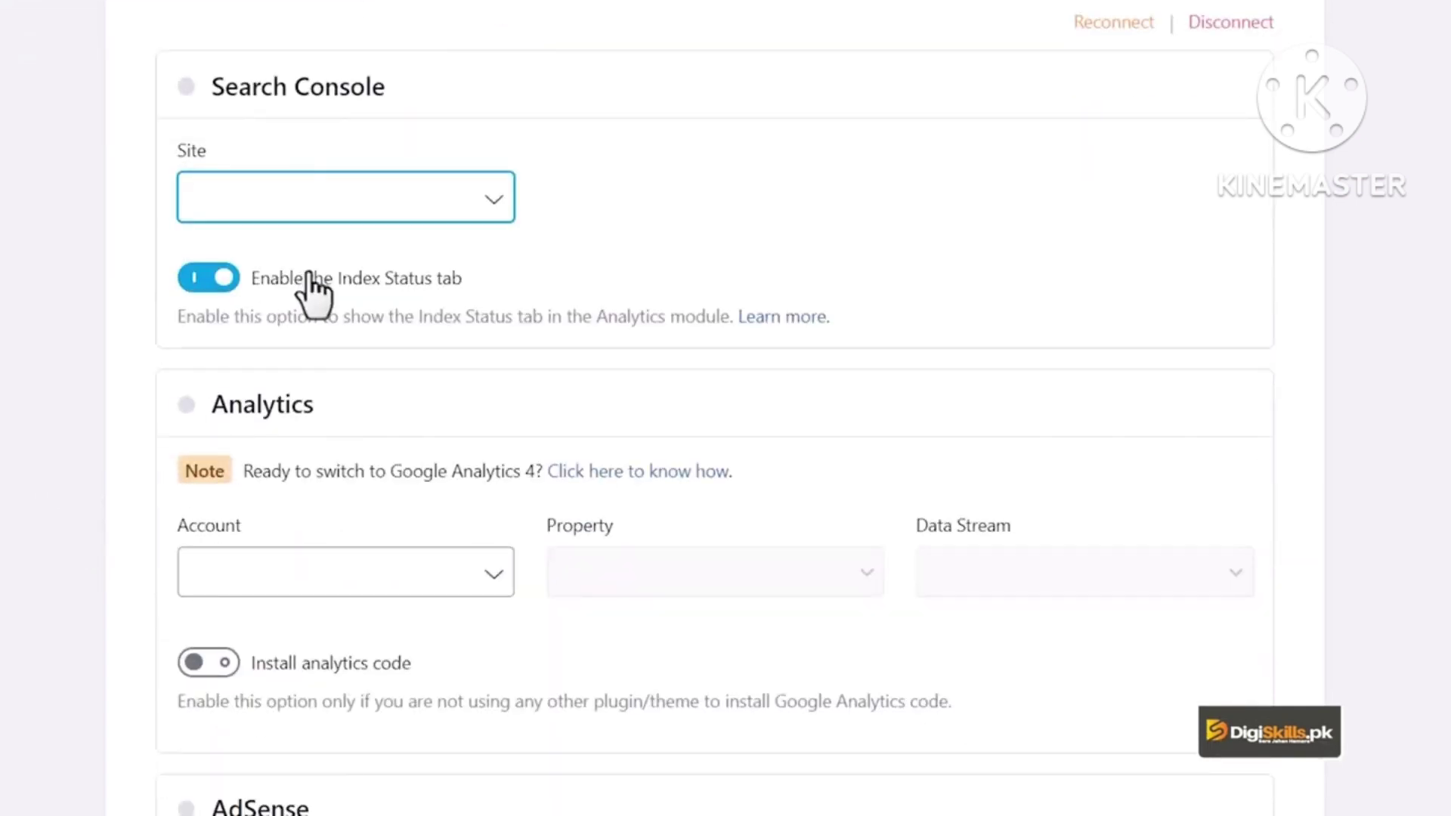
pyautogui.scroll(-10, 48, 469)
pyautogui.scroll(5, 43, 469)
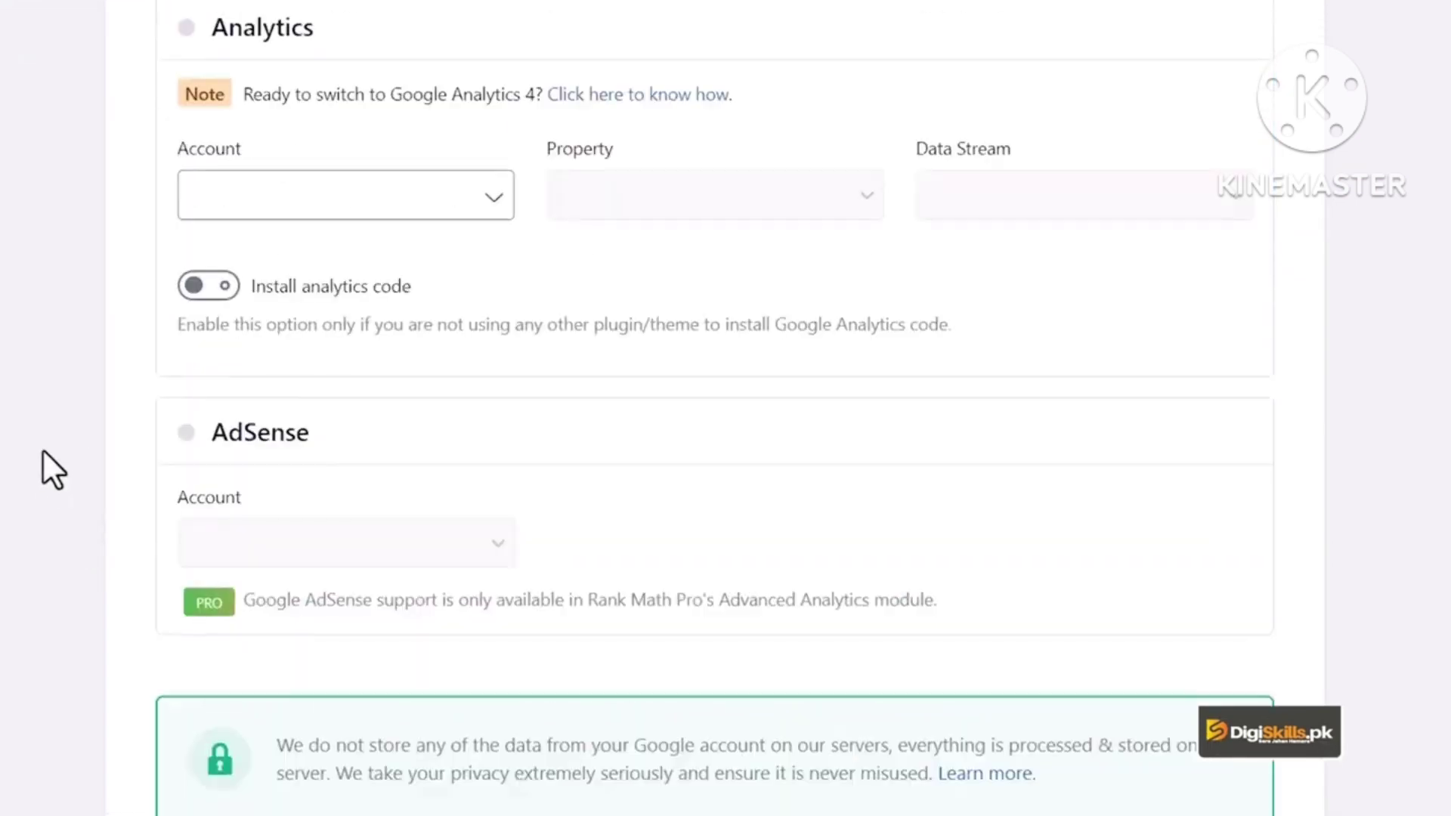
pyautogui.scroll(-6, 45, 469)
pyautogui.click(1086, 748)
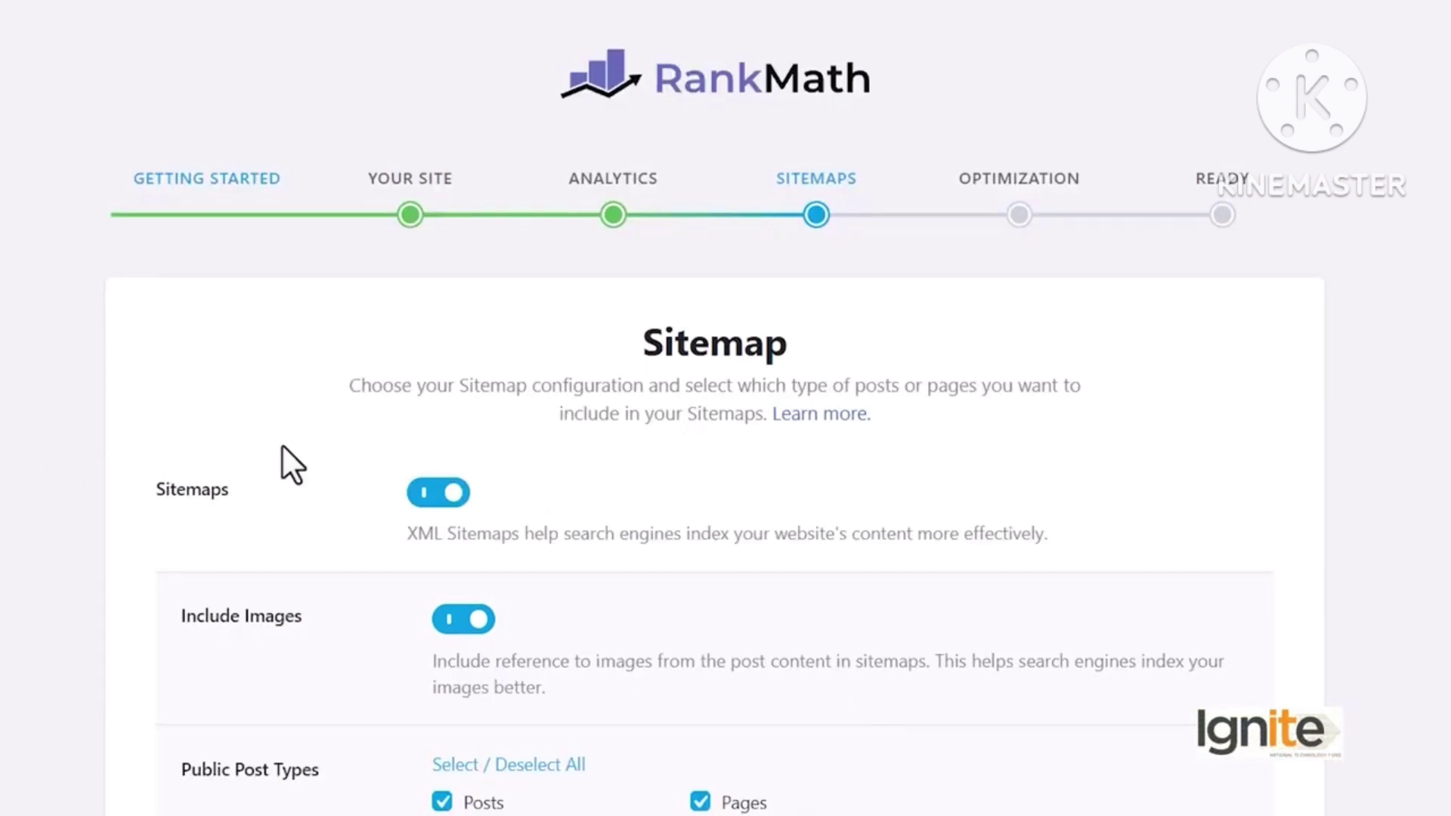
# Step: Keep sitemaps enabled with images, posts, pages and categories included, and save the sitemap step
pyautogui.scroll(-2, 290, 461)
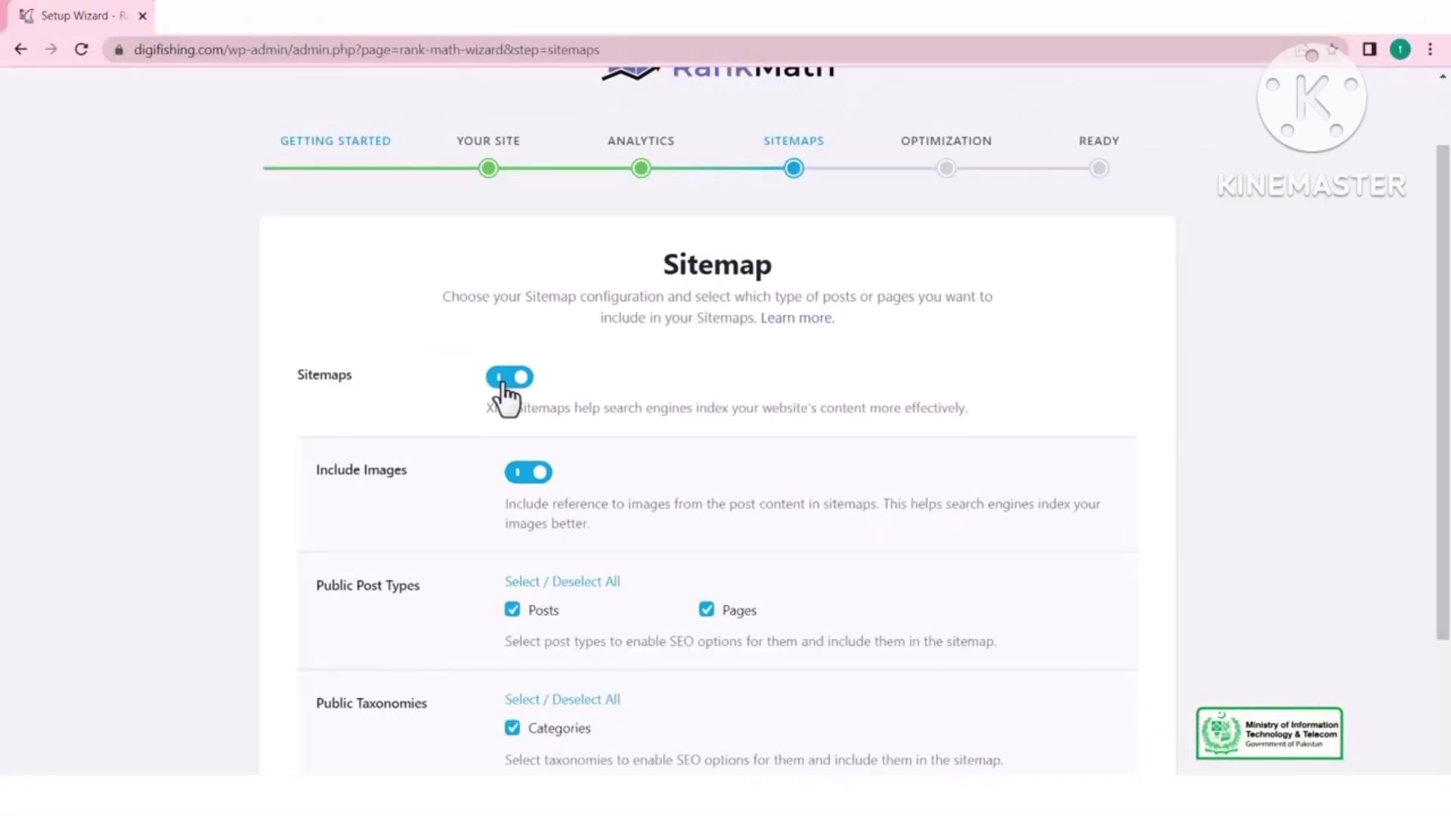
pyautogui.click(443, 384)
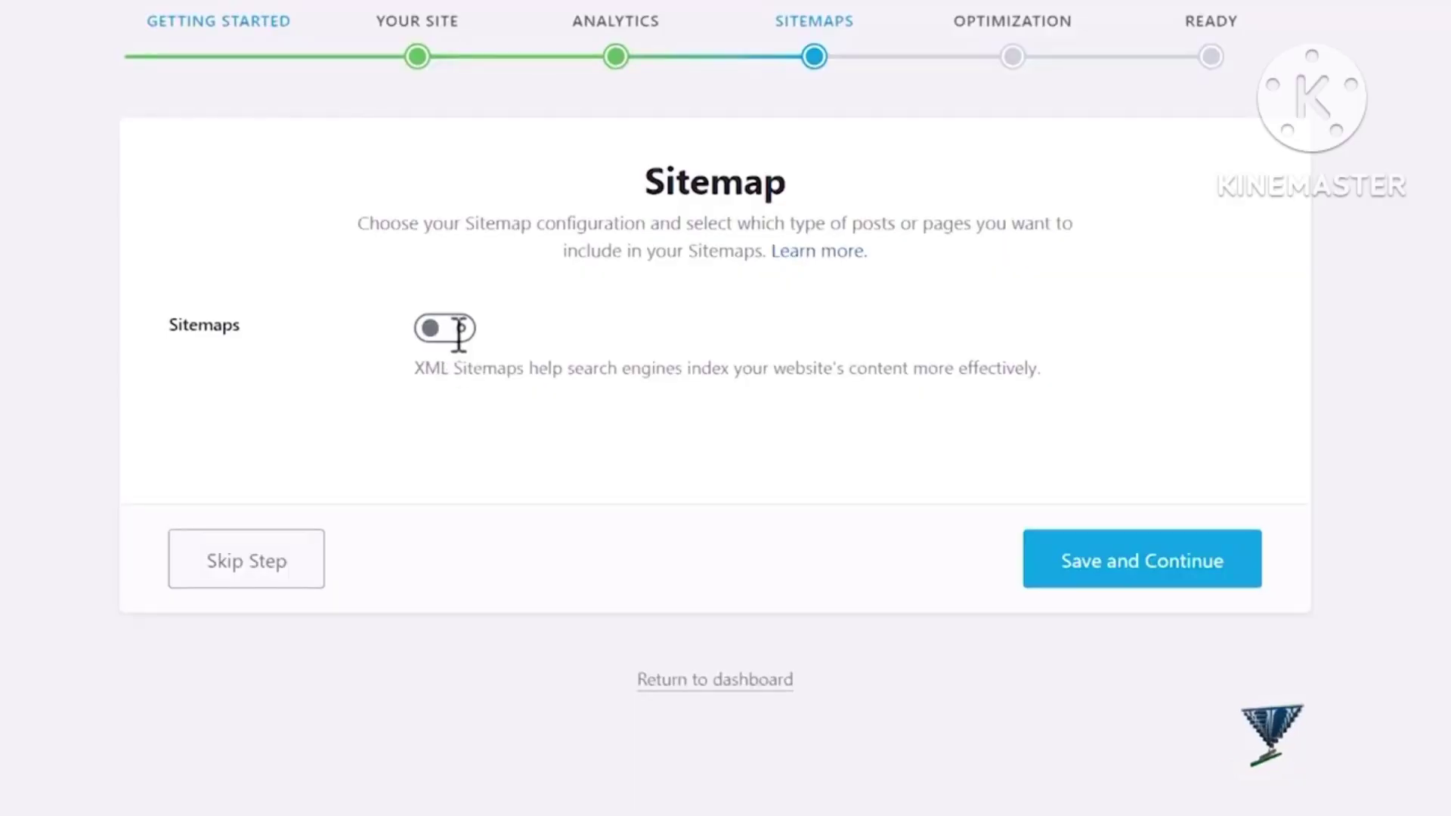
pyautogui.click(459, 331)
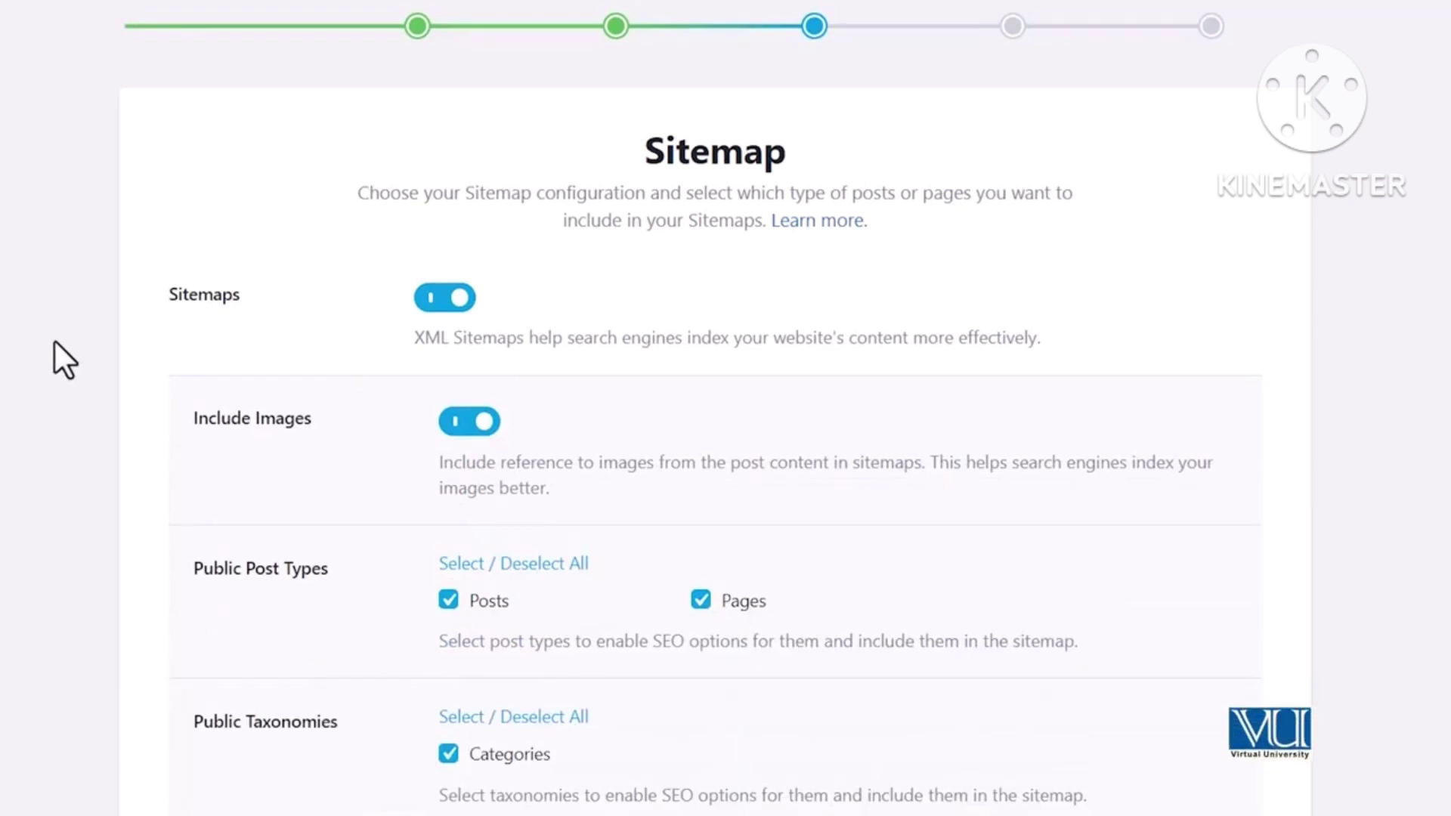
pyautogui.scroll(-2, 55, 342)
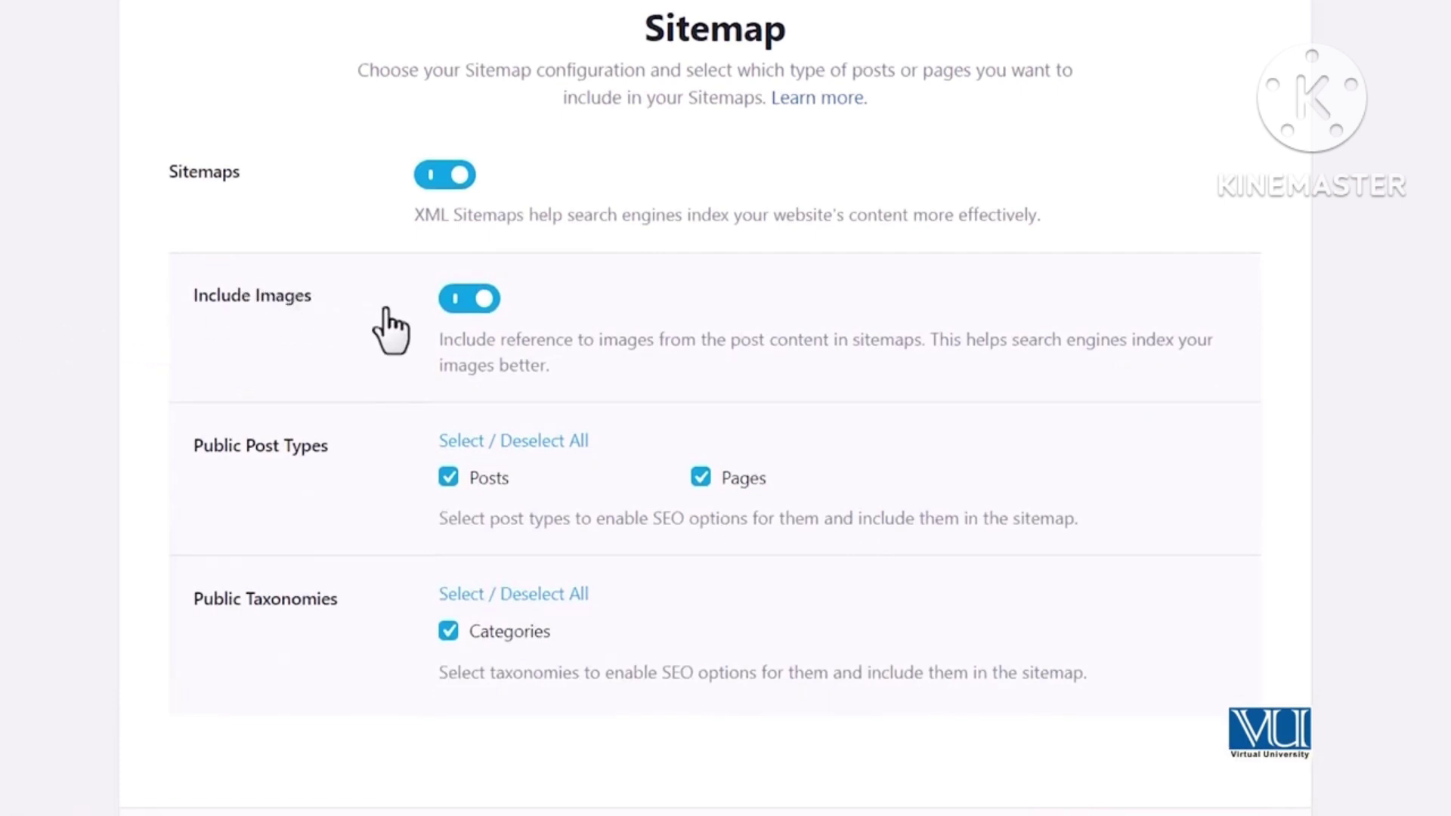
pyautogui.scroll(-2, 427, 308)
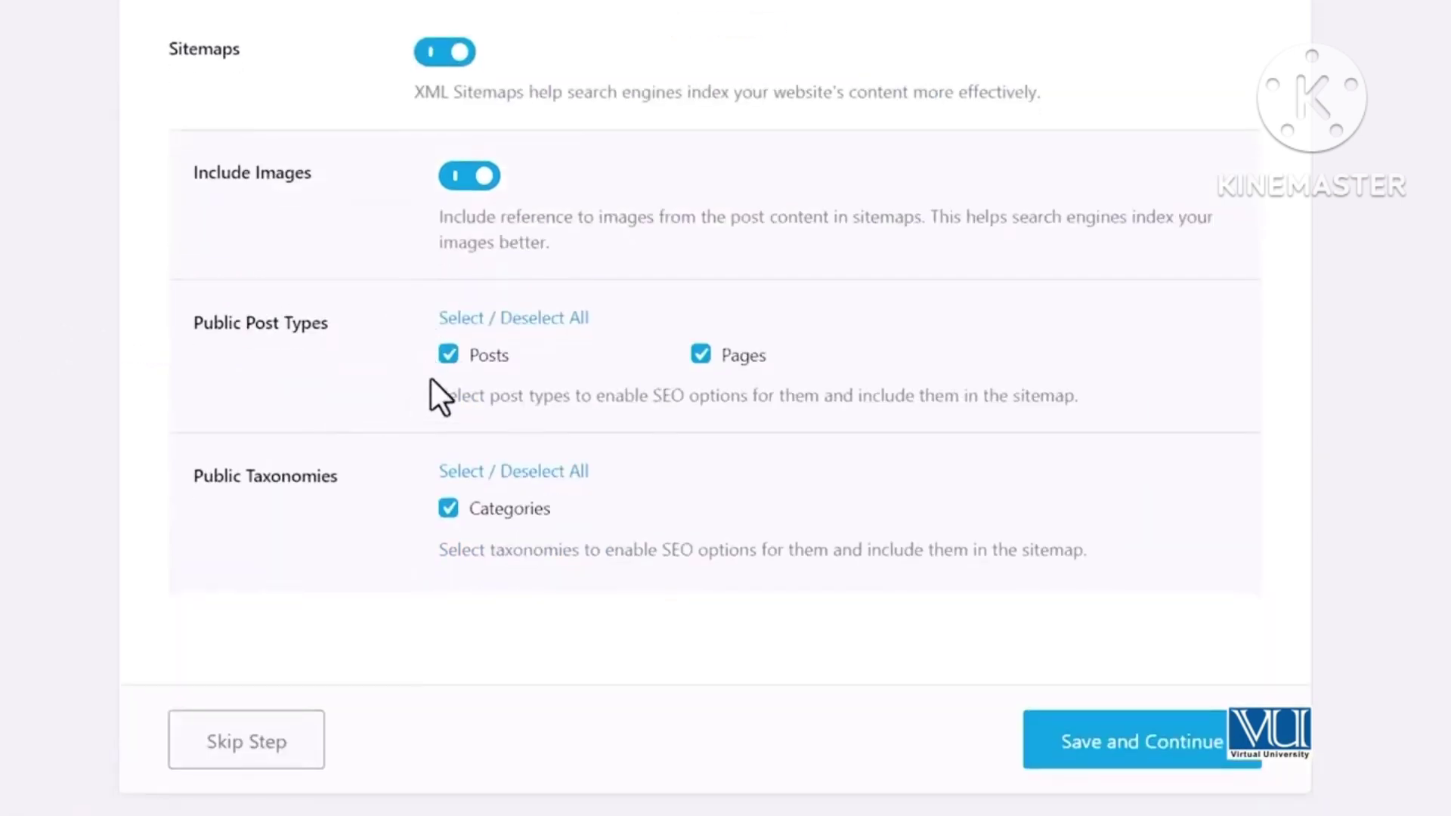
pyautogui.scroll(-1, 641, 428)
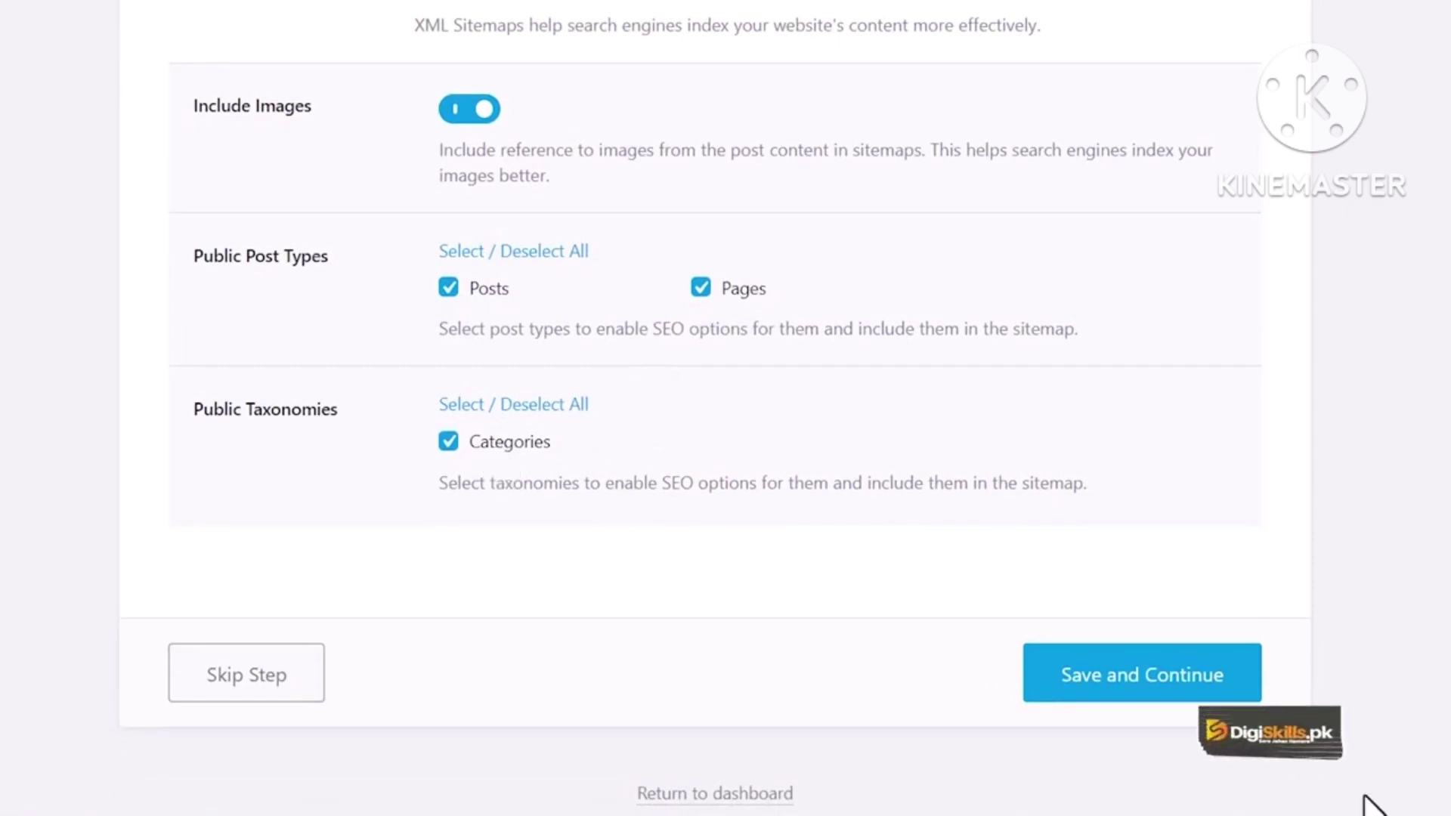
pyautogui.click(1169, 694)
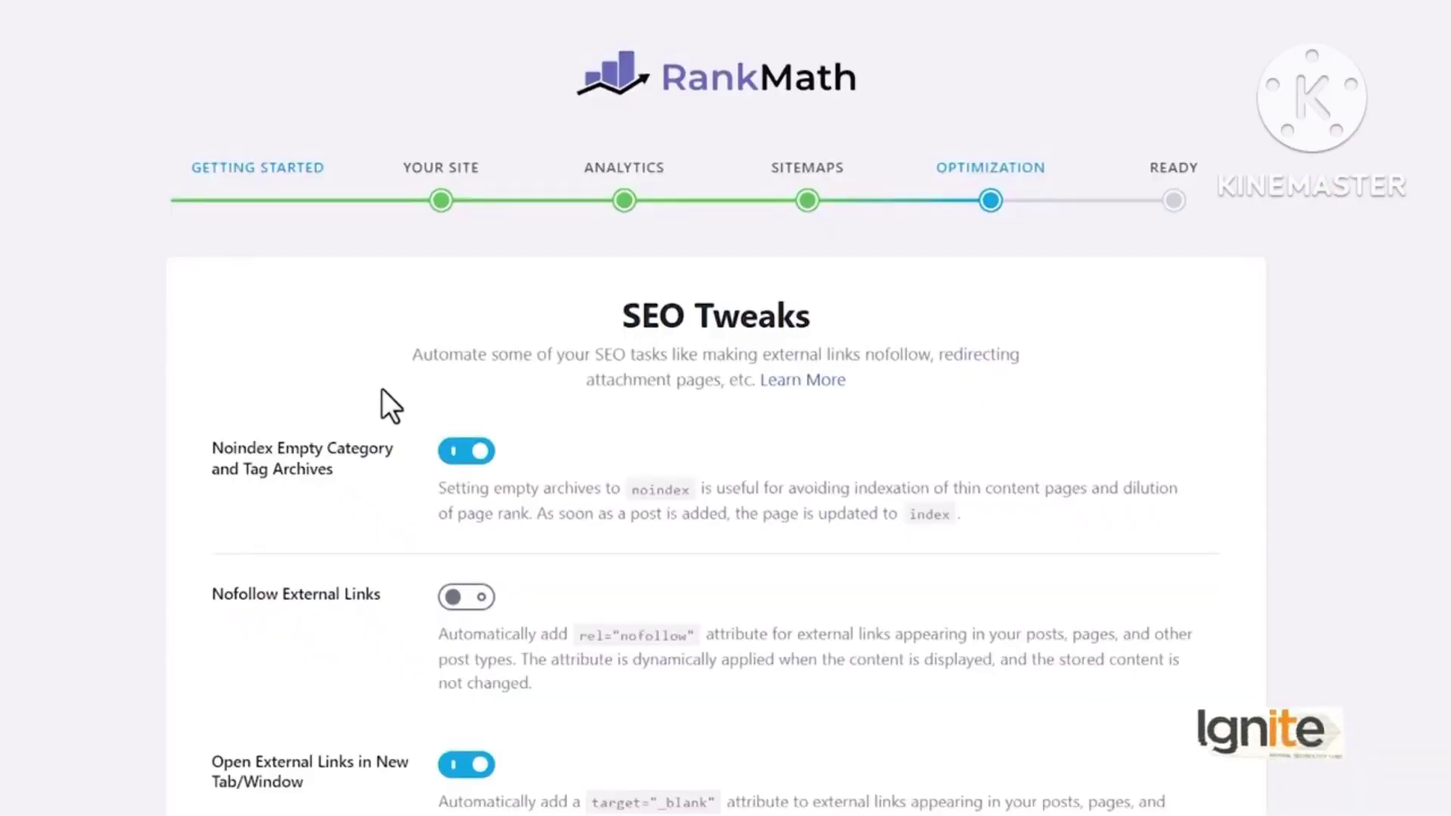
# Step: Check the SEO Tweaks options, and save the Role Manager step with the Role Manager left off
pyautogui.scroll(-3, 382, 388)
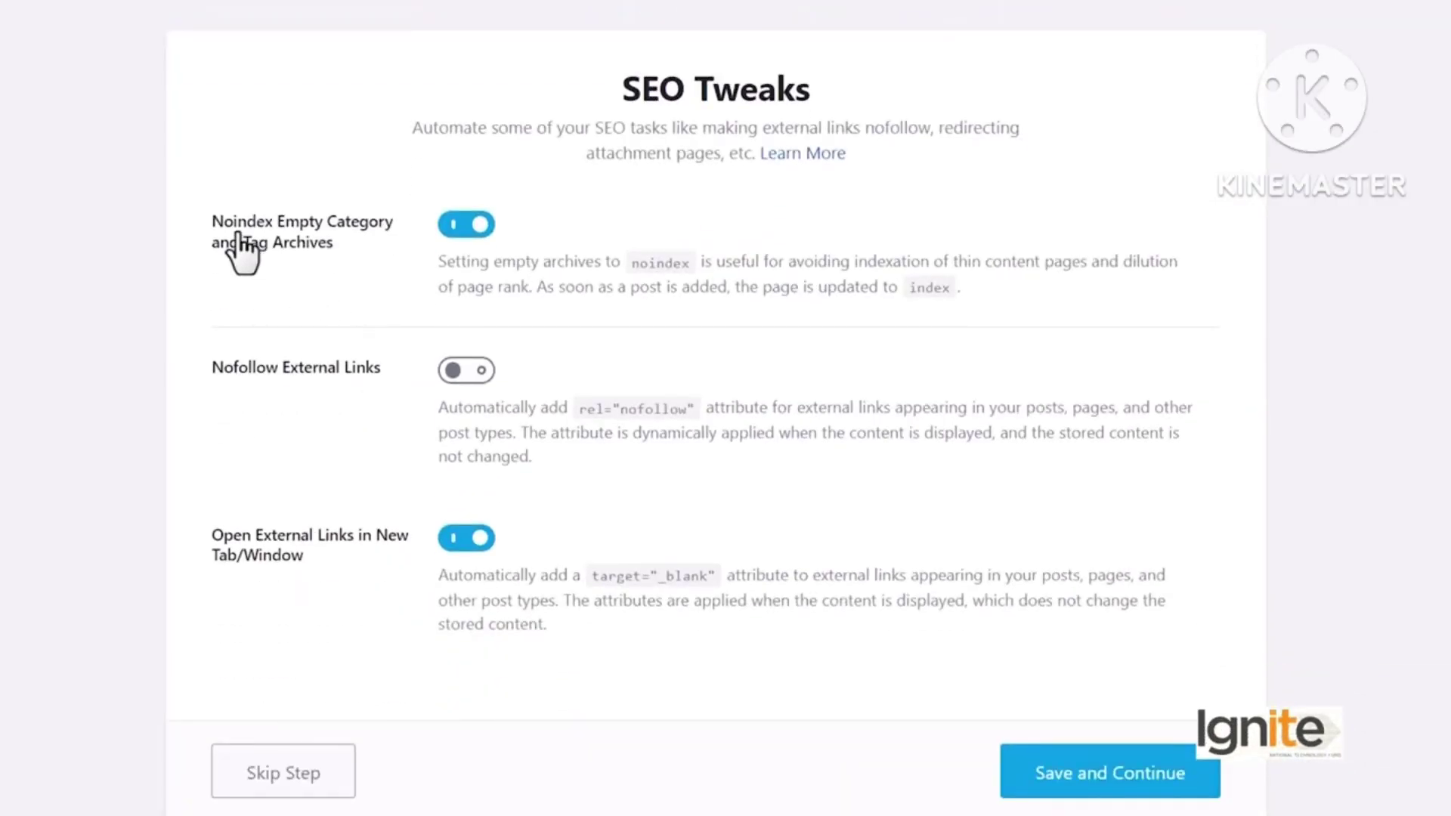
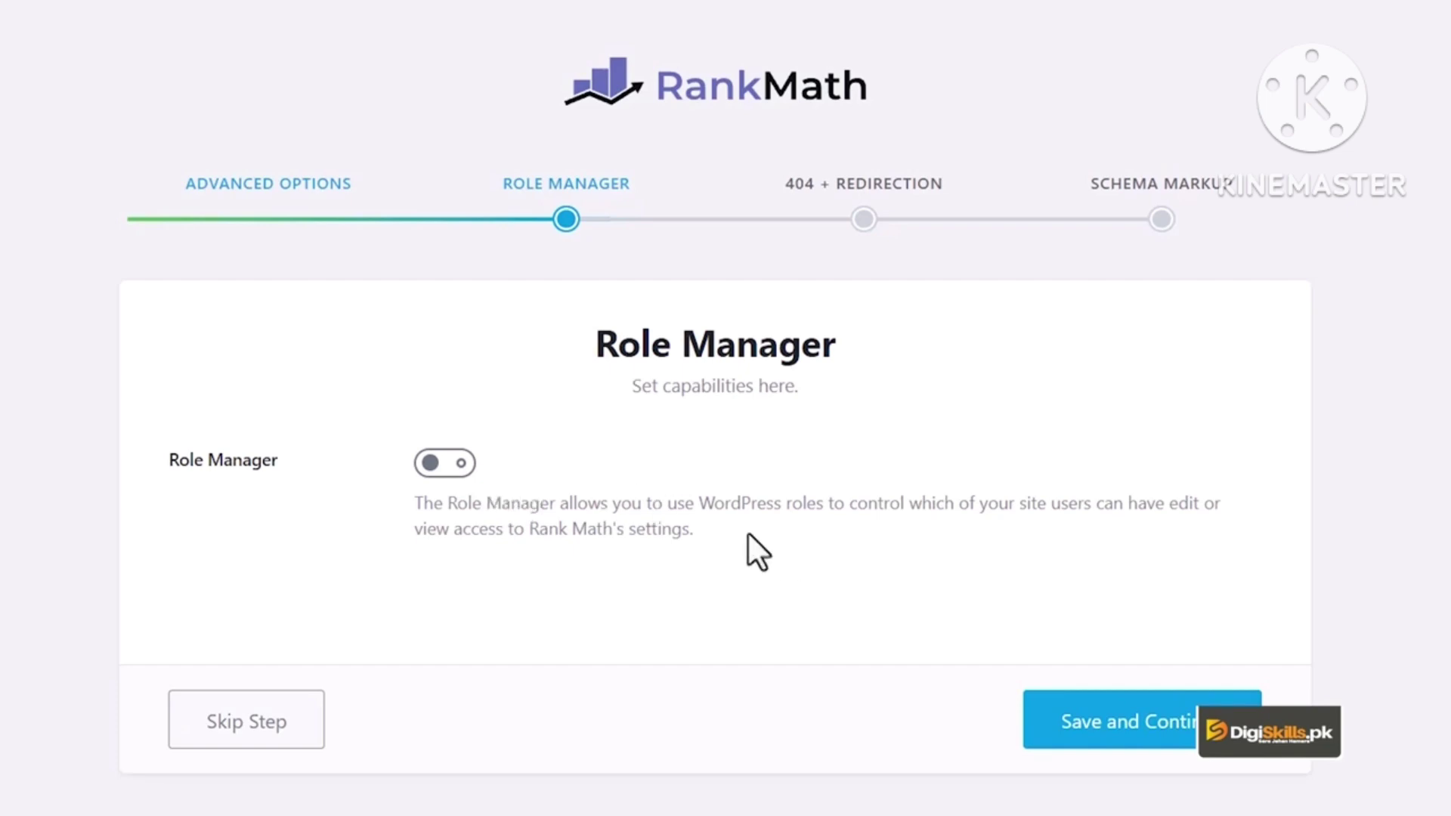
pyautogui.scroll(-2, 786, 529)
pyautogui.click(1115, 652)
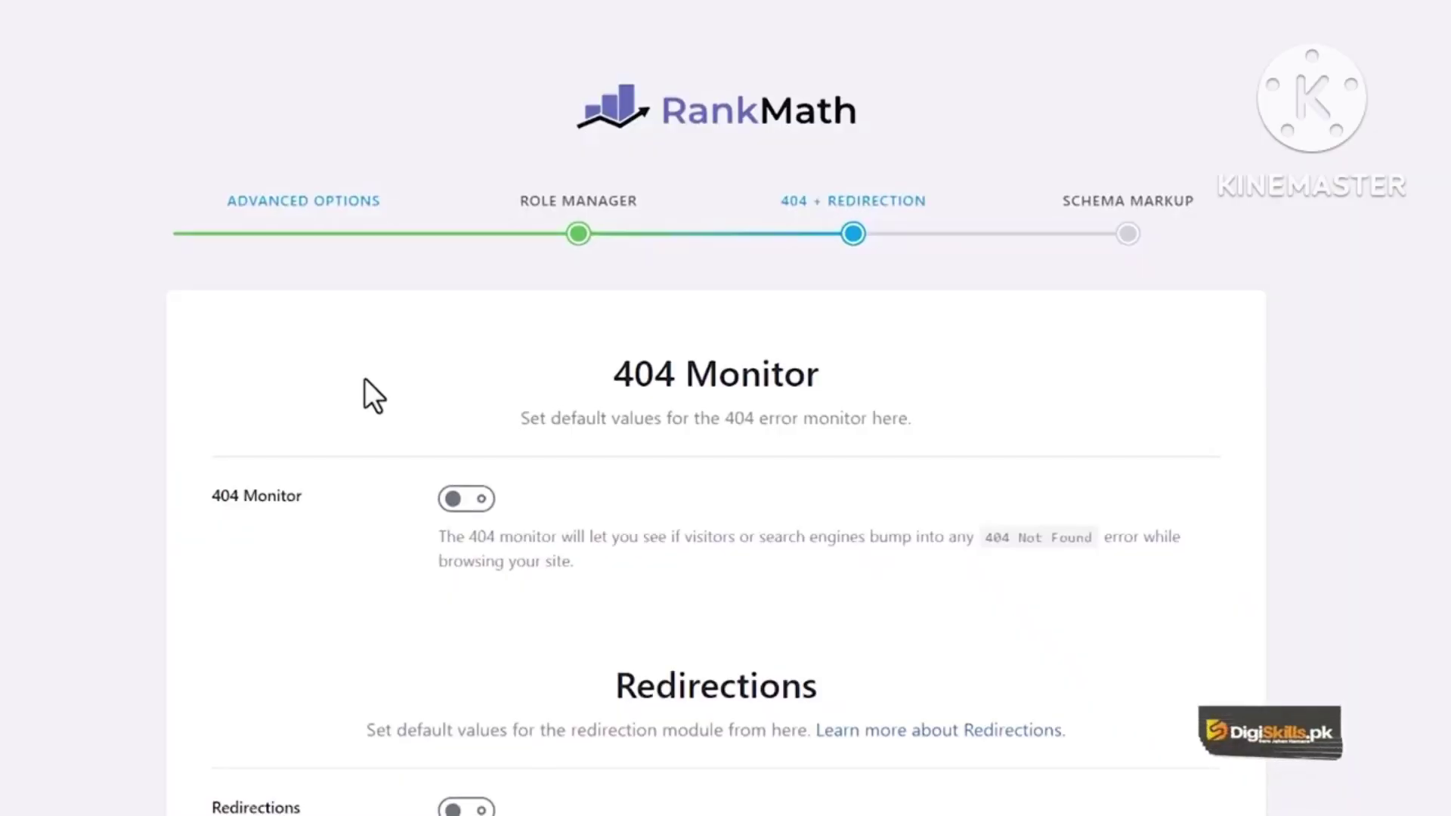
# Step: Enable both the 404 Monitor and Redirections modules, and save the 404 + Redirection step
pyautogui.scroll(-2, 361, 378)
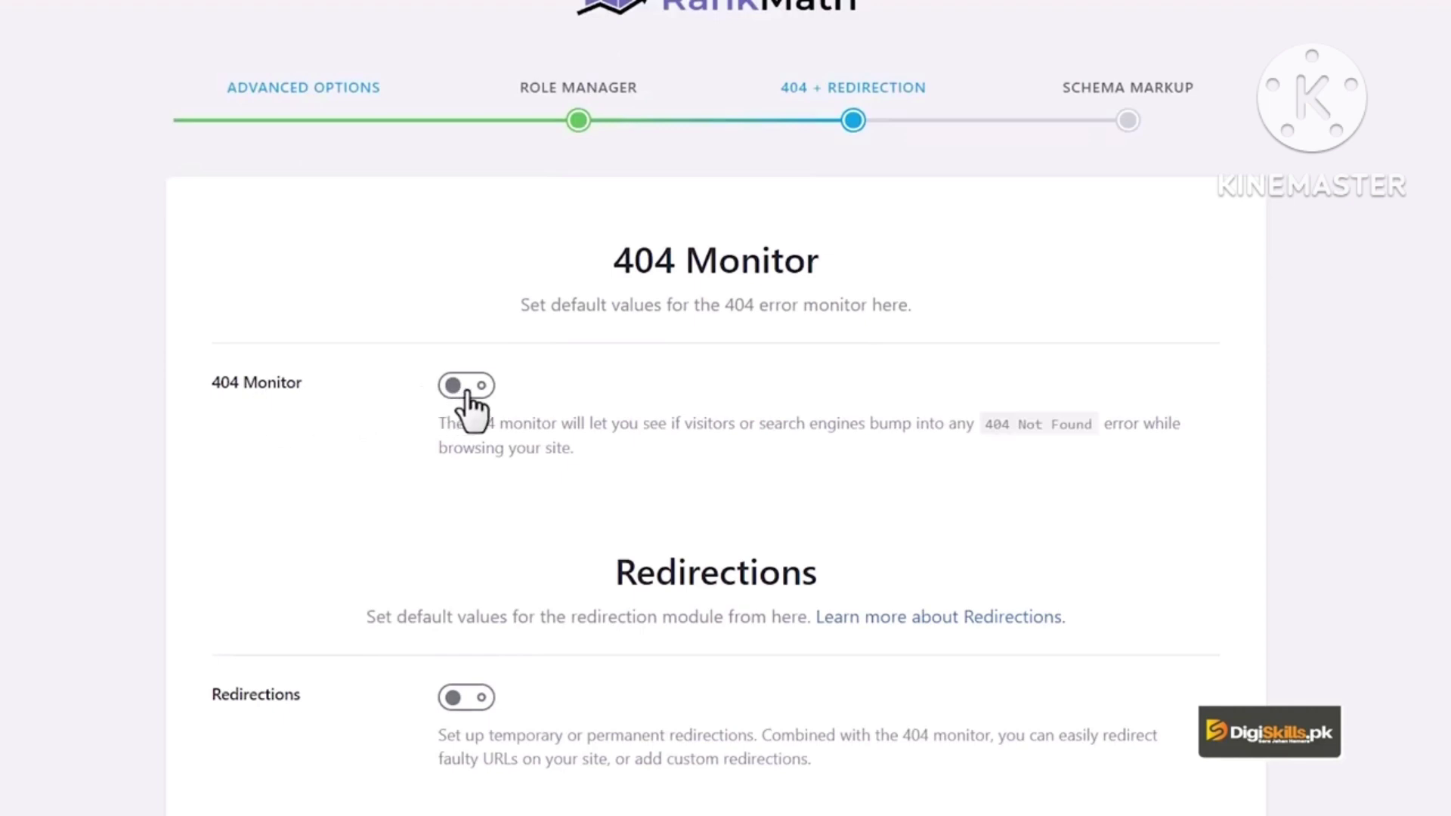
pyautogui.scroll(-3, 372, 461)
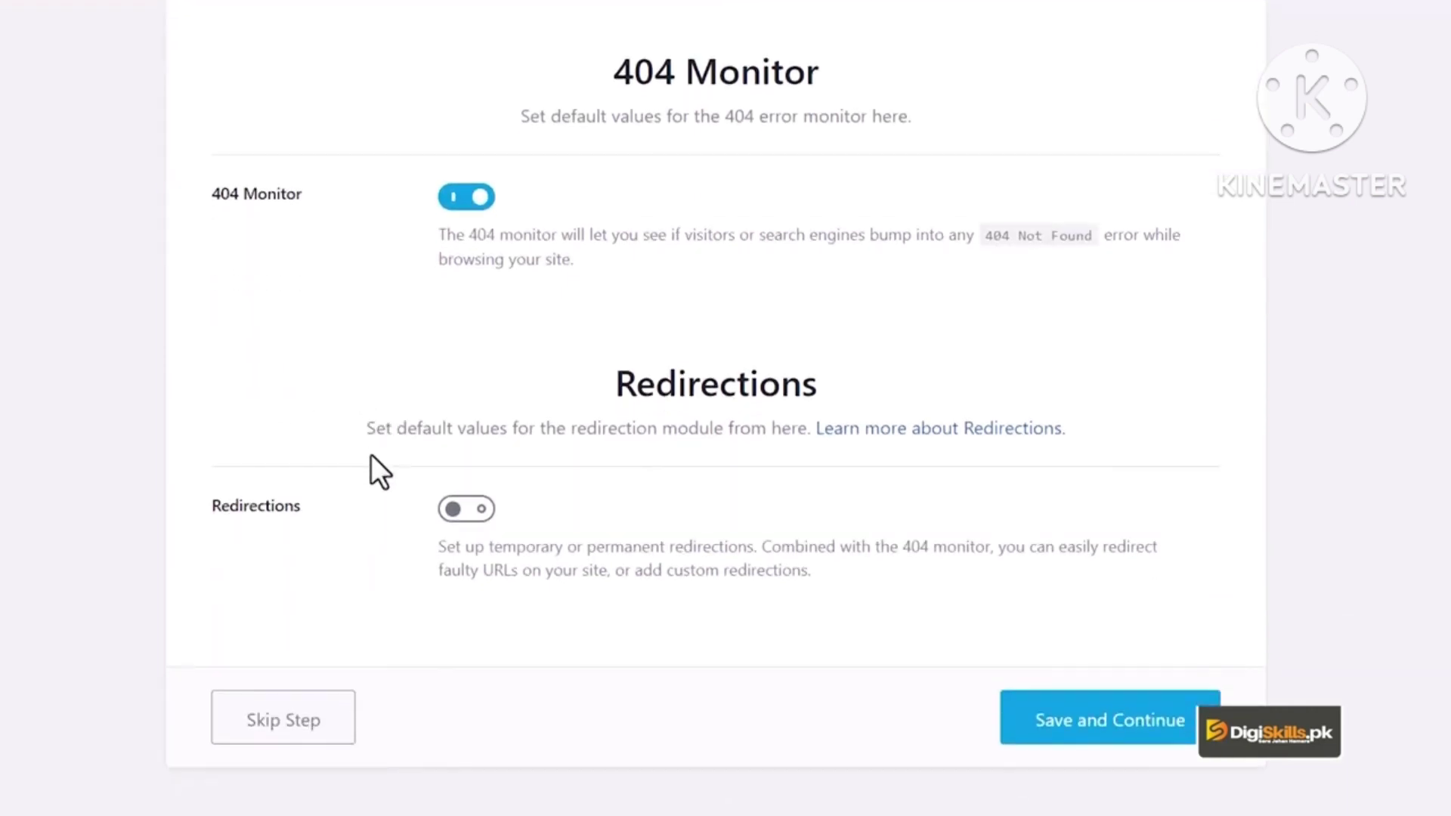
pyautogui.click(466, 509)
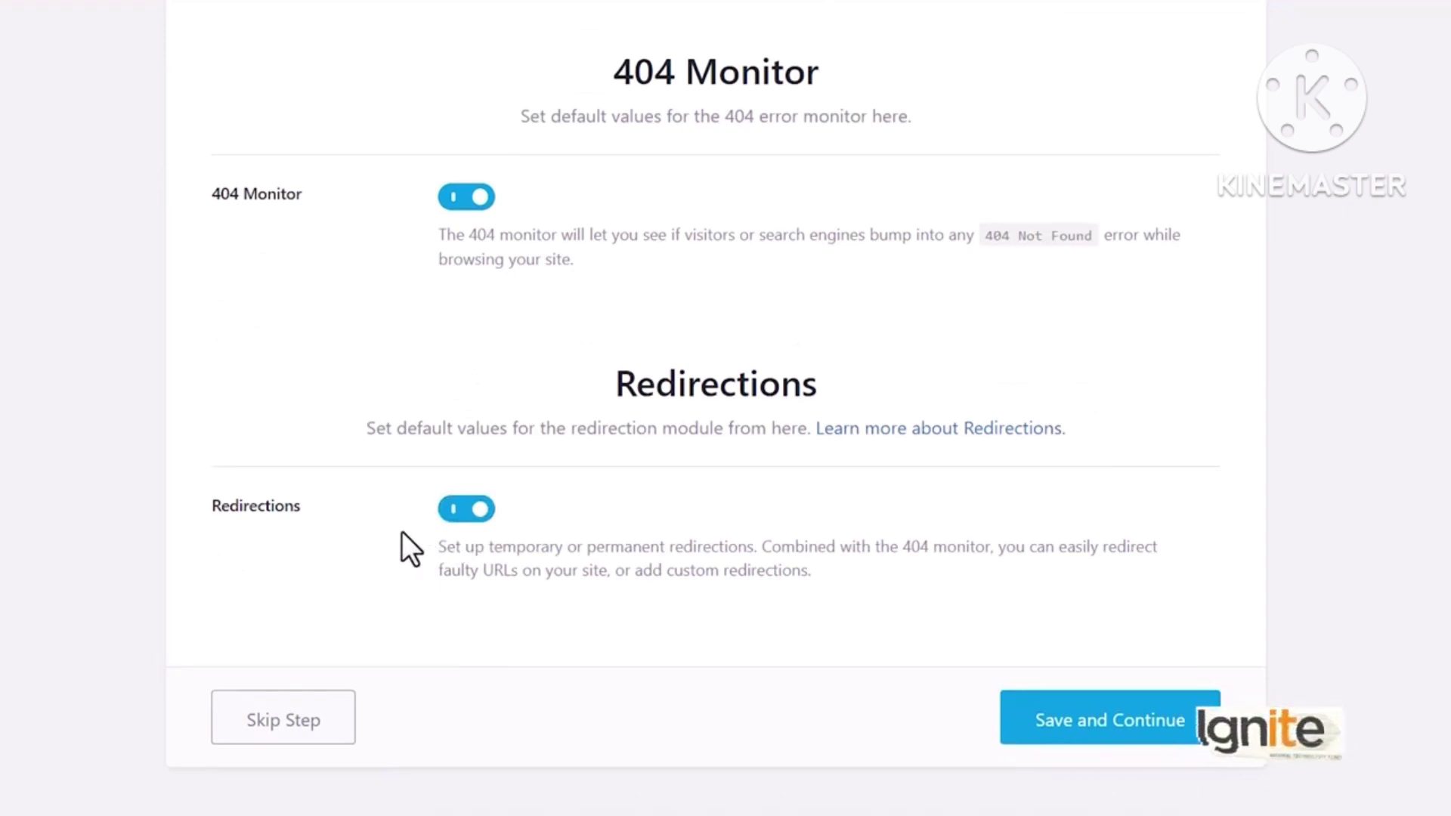
pyautogui.click(1089, 724)
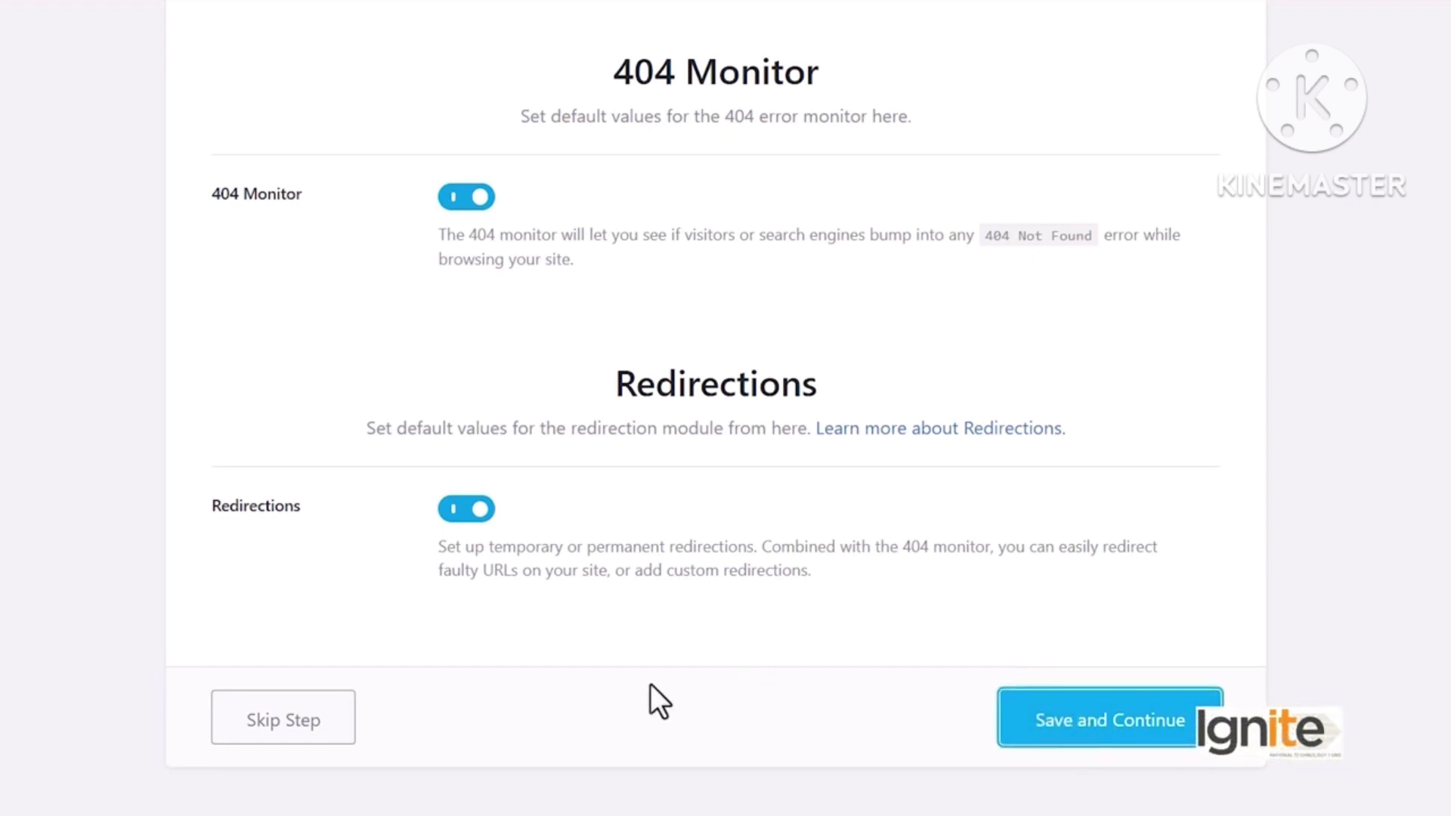
# Step: Keep Article as the schema type for posts and set the posts' article type to Article
pyautogui.scroll(-2, 431, 487)
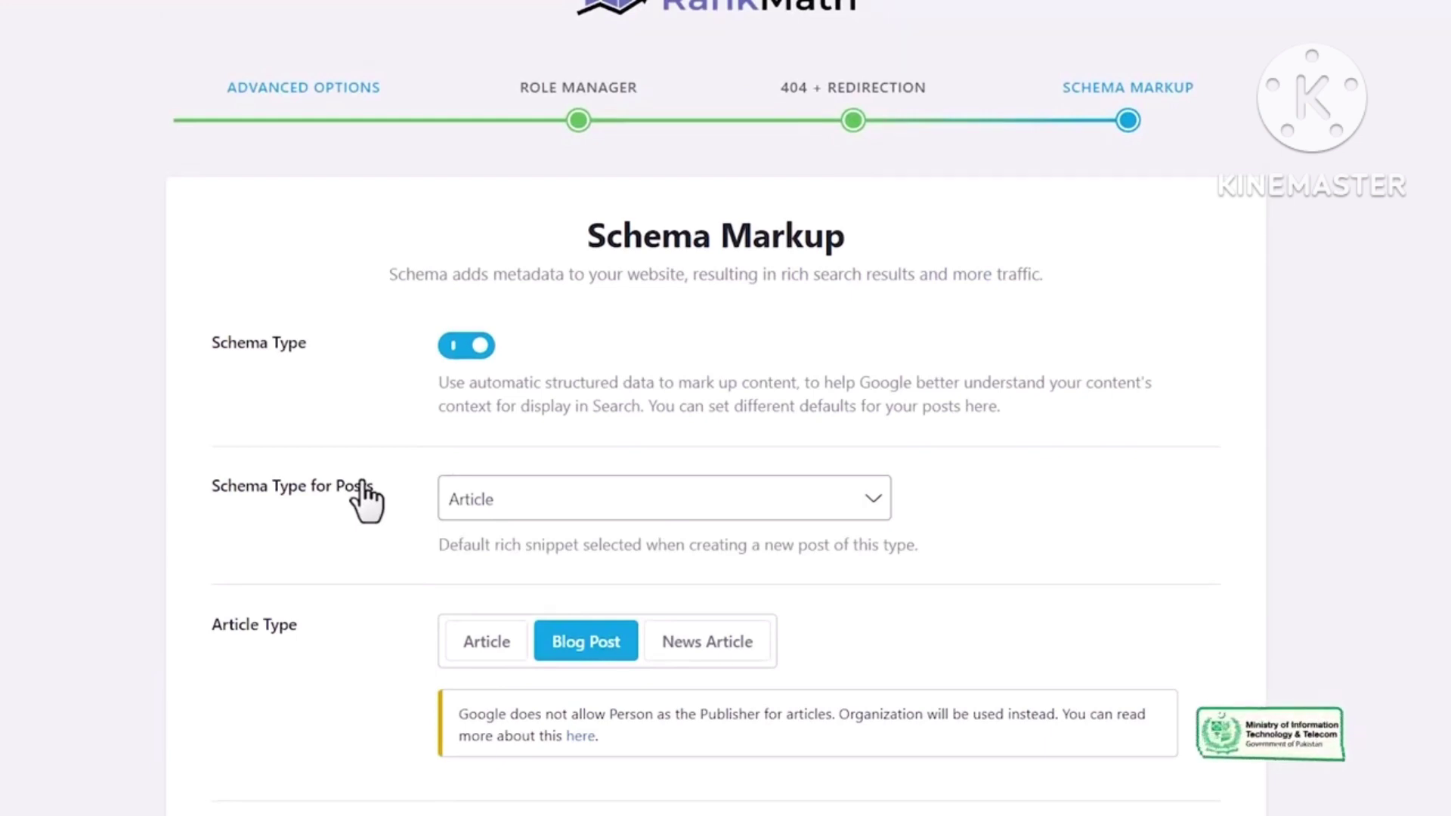
pyautogui.scroll(-2, 360, 469)
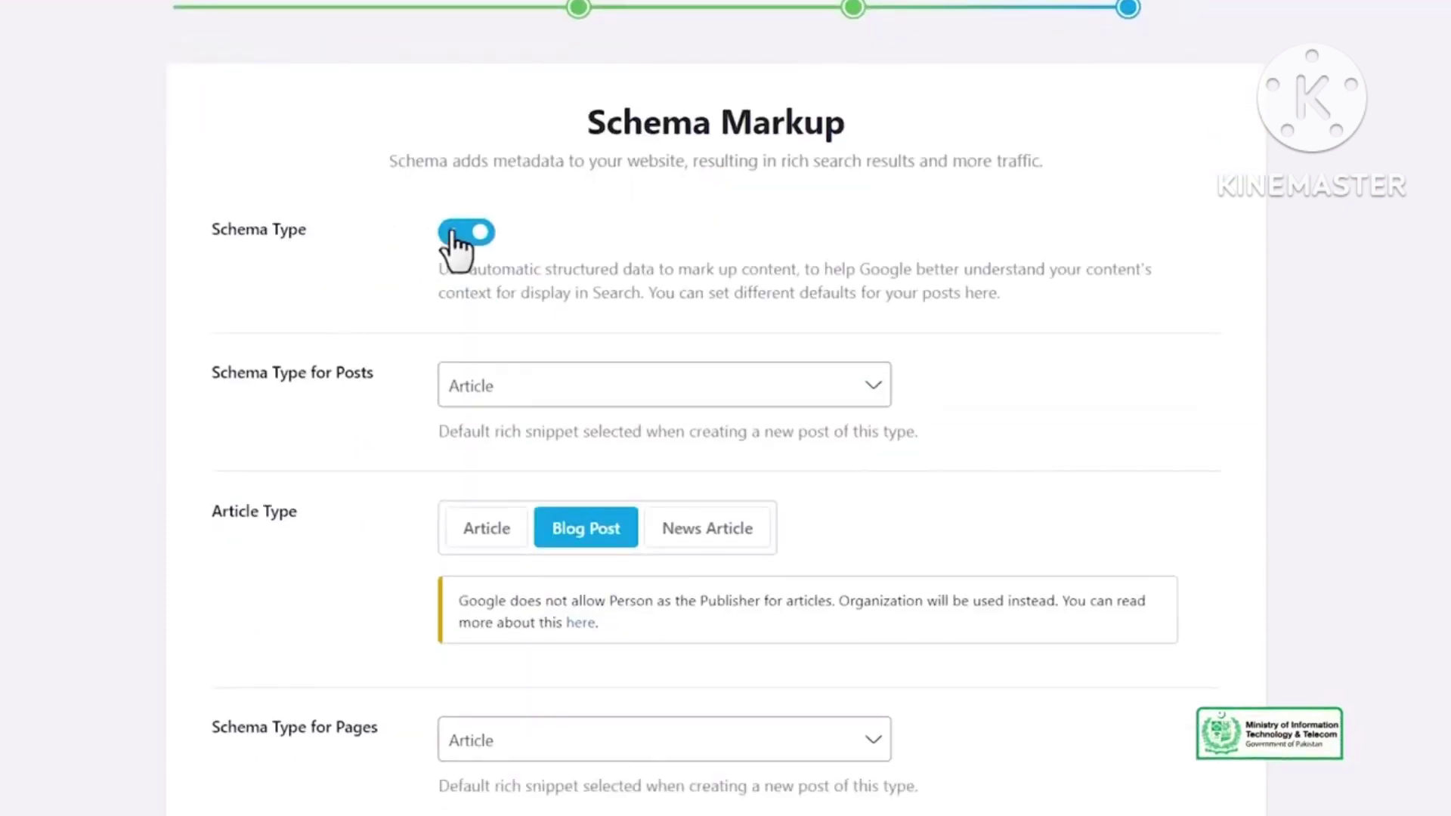
pyautogui.click(512, 392)
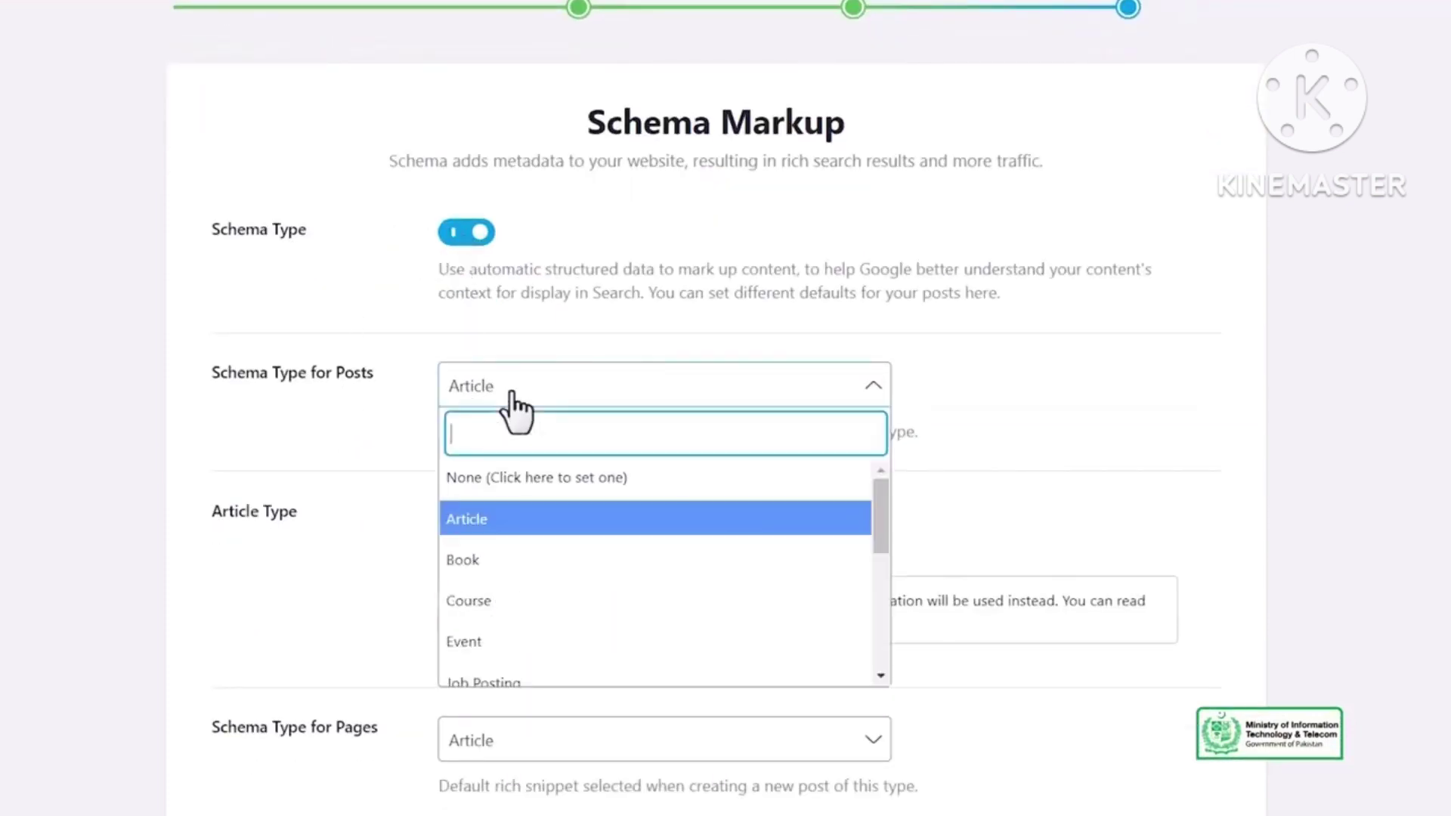
pyautogui.scroll(-5, 594, 540)
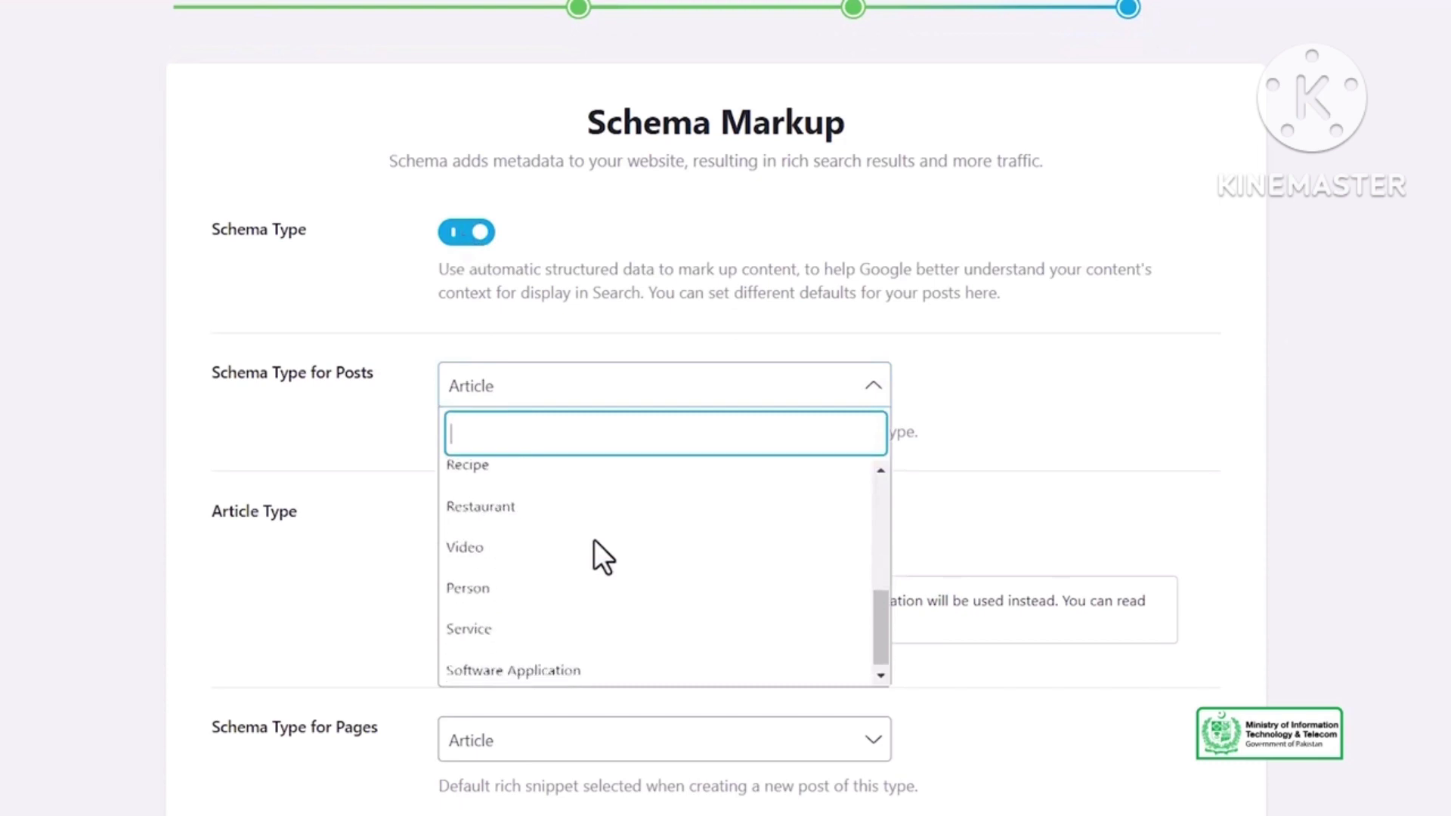
pyautogui.scroll(5, 594, 540)
pyautogui.click(559, 523)
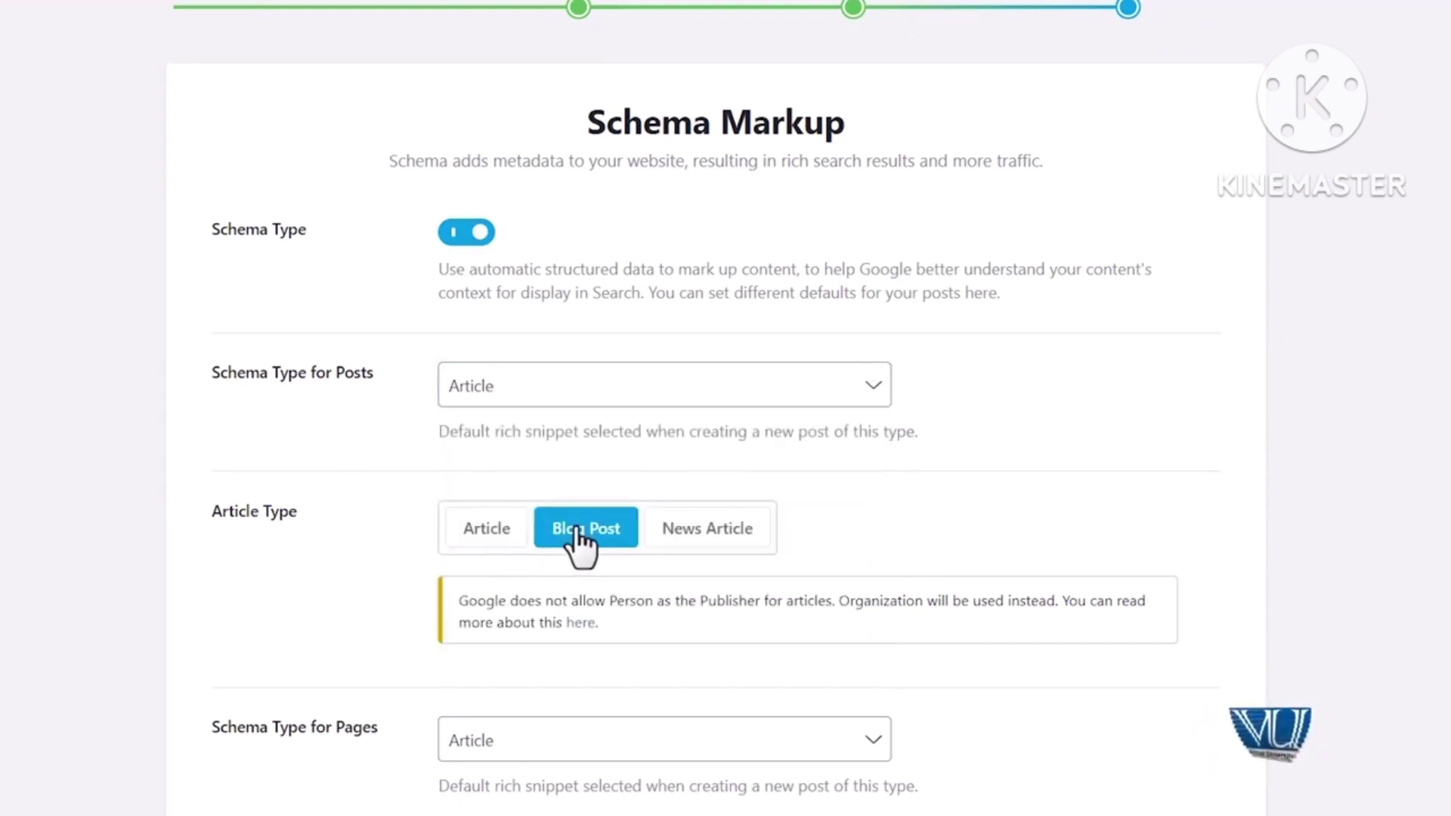
pyautogui.click(490, 530)
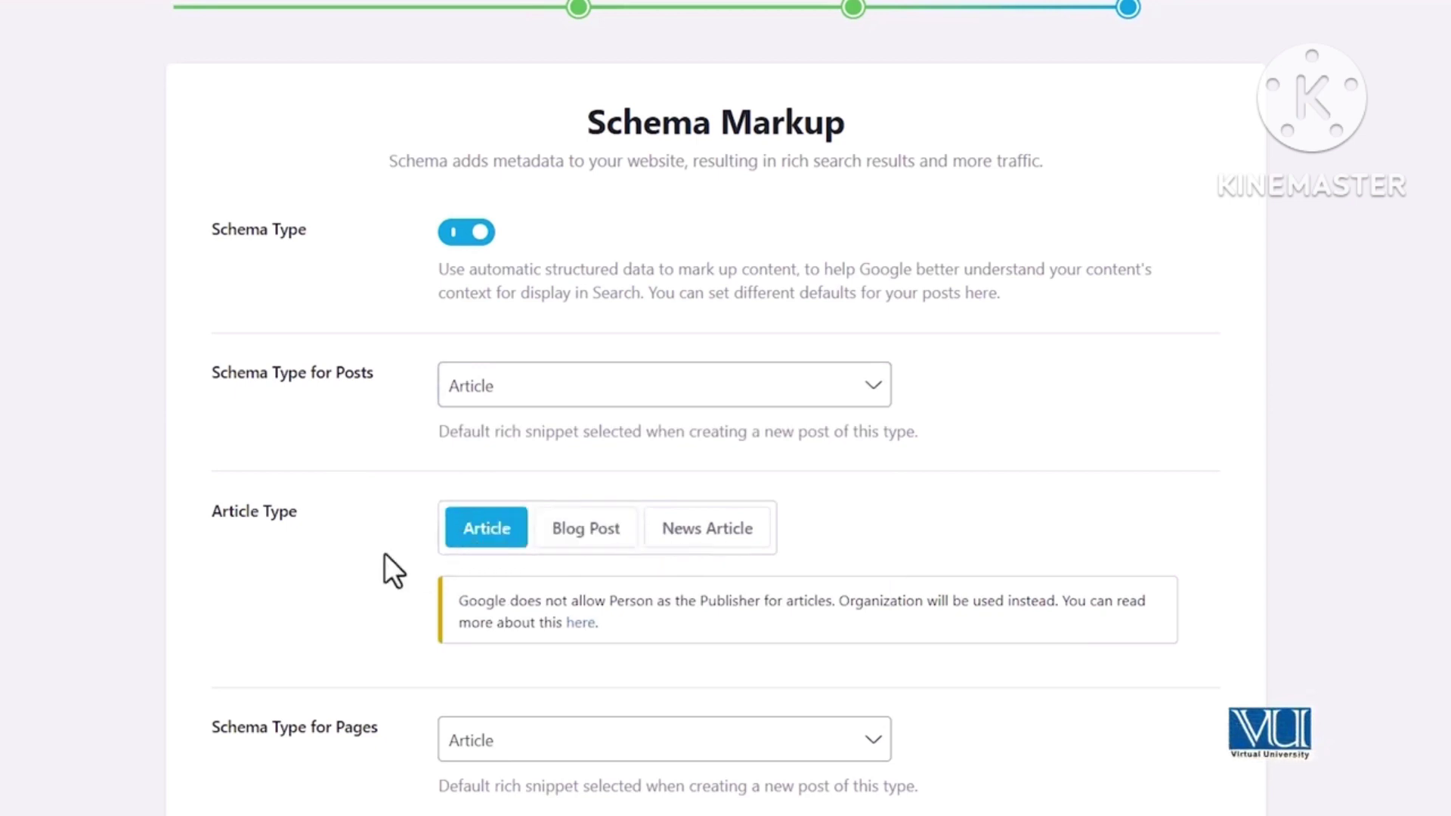
# Step: Set the schema type for pages to None and save the Schema Markup step
pyautogui.scroll(-5, 384, 555)
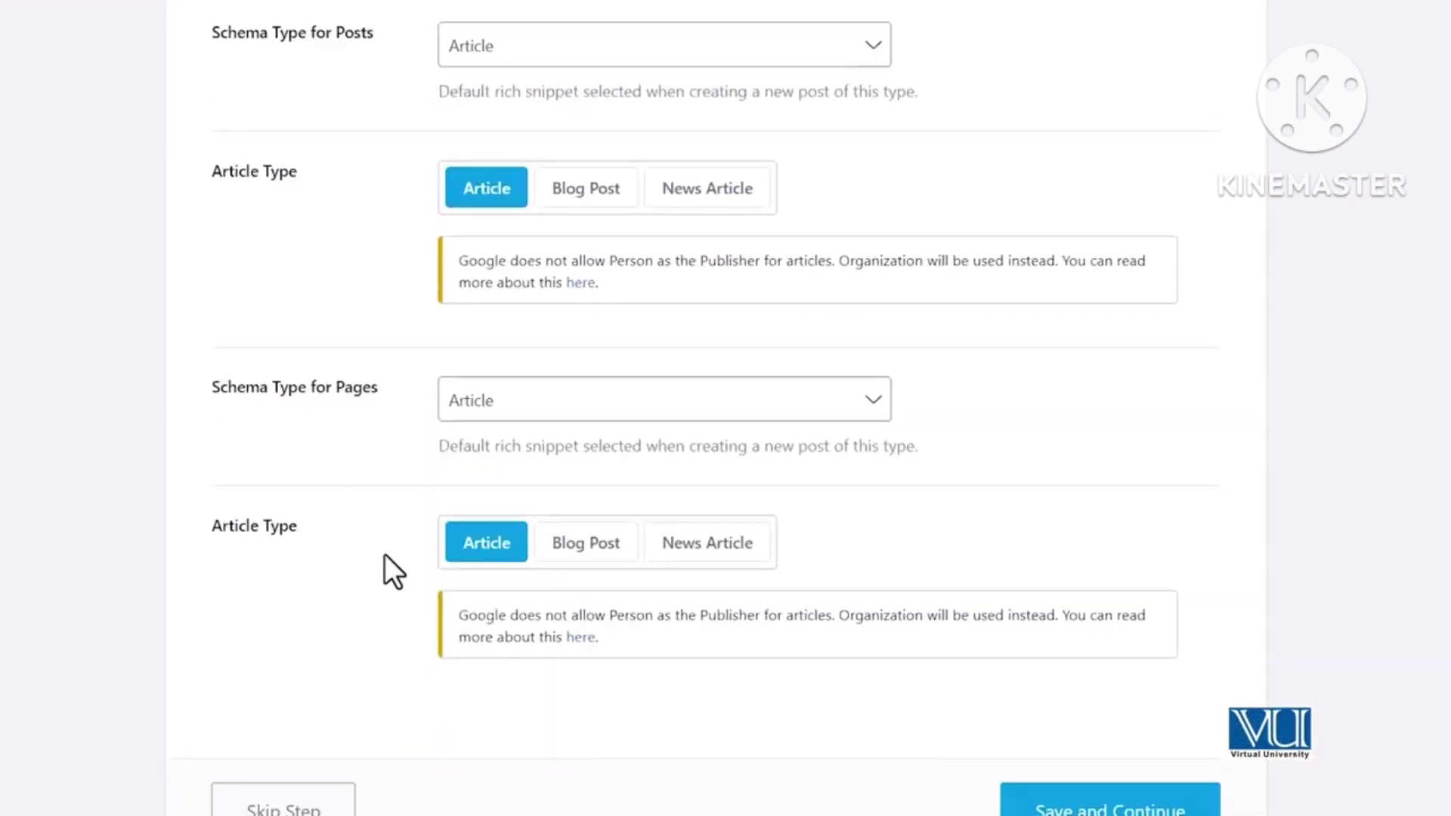
pyautogui.click(485, 412)
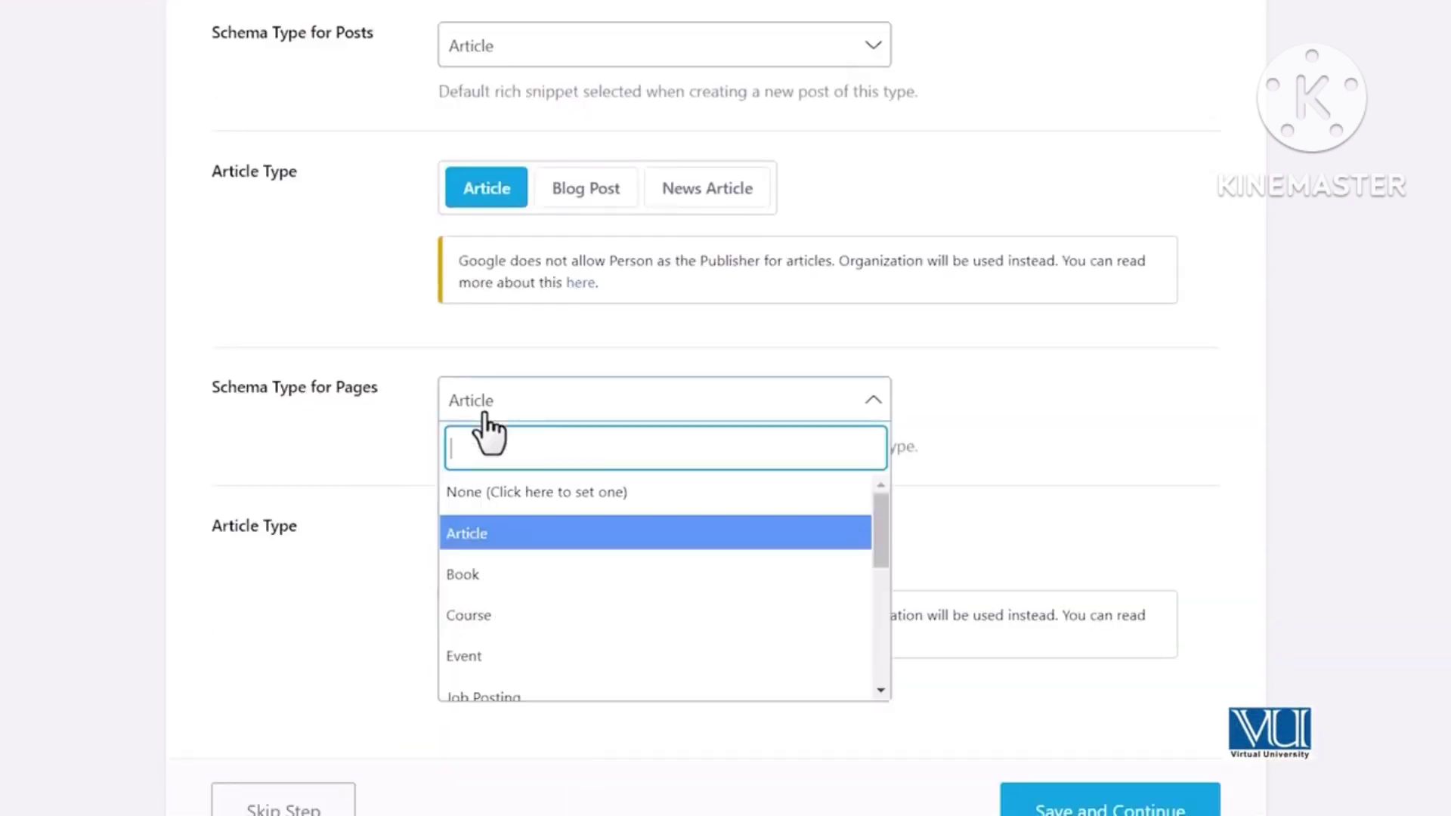
pyautogui.click(352, 432)
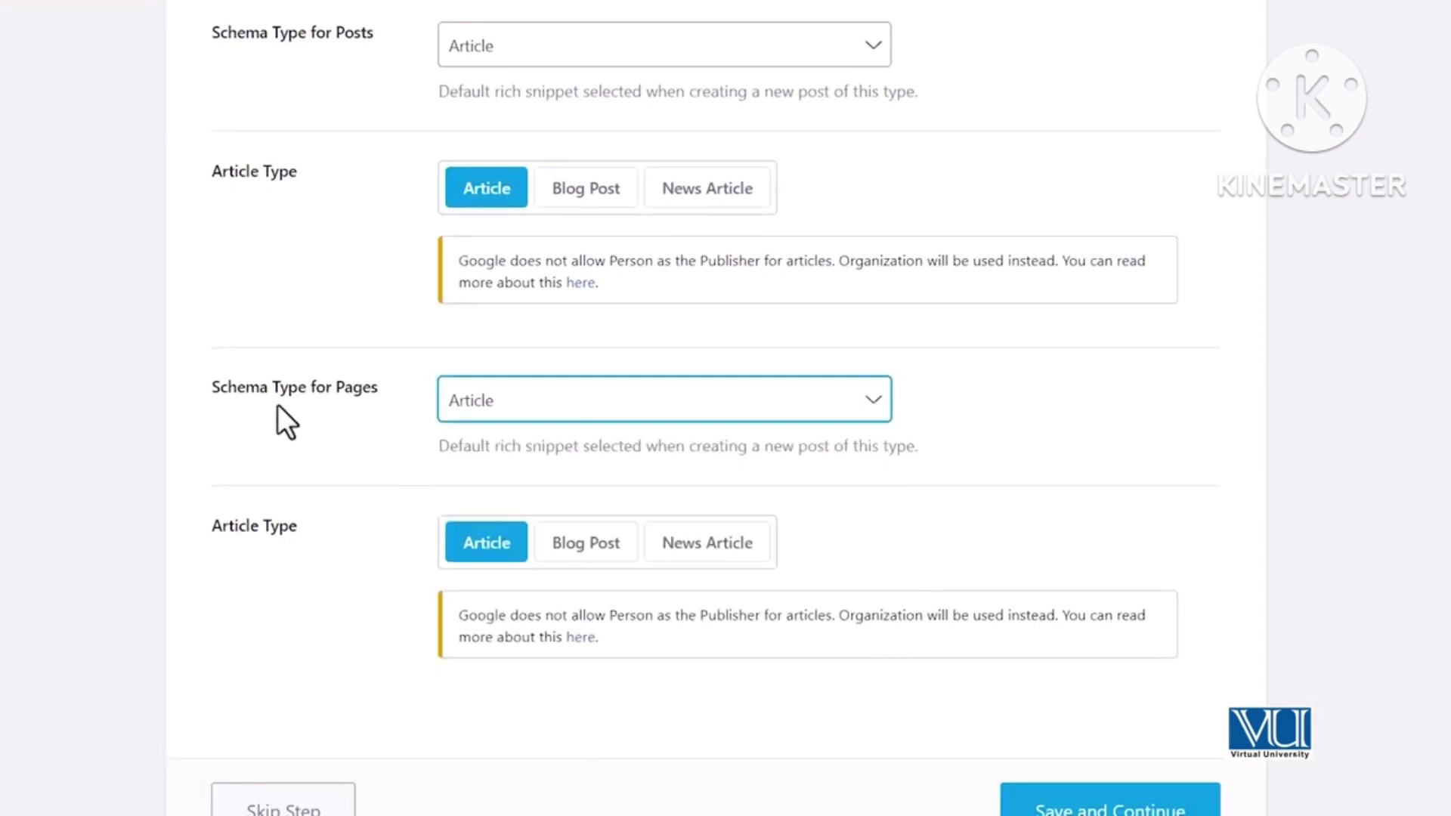
pyautogui.click(504, 416)
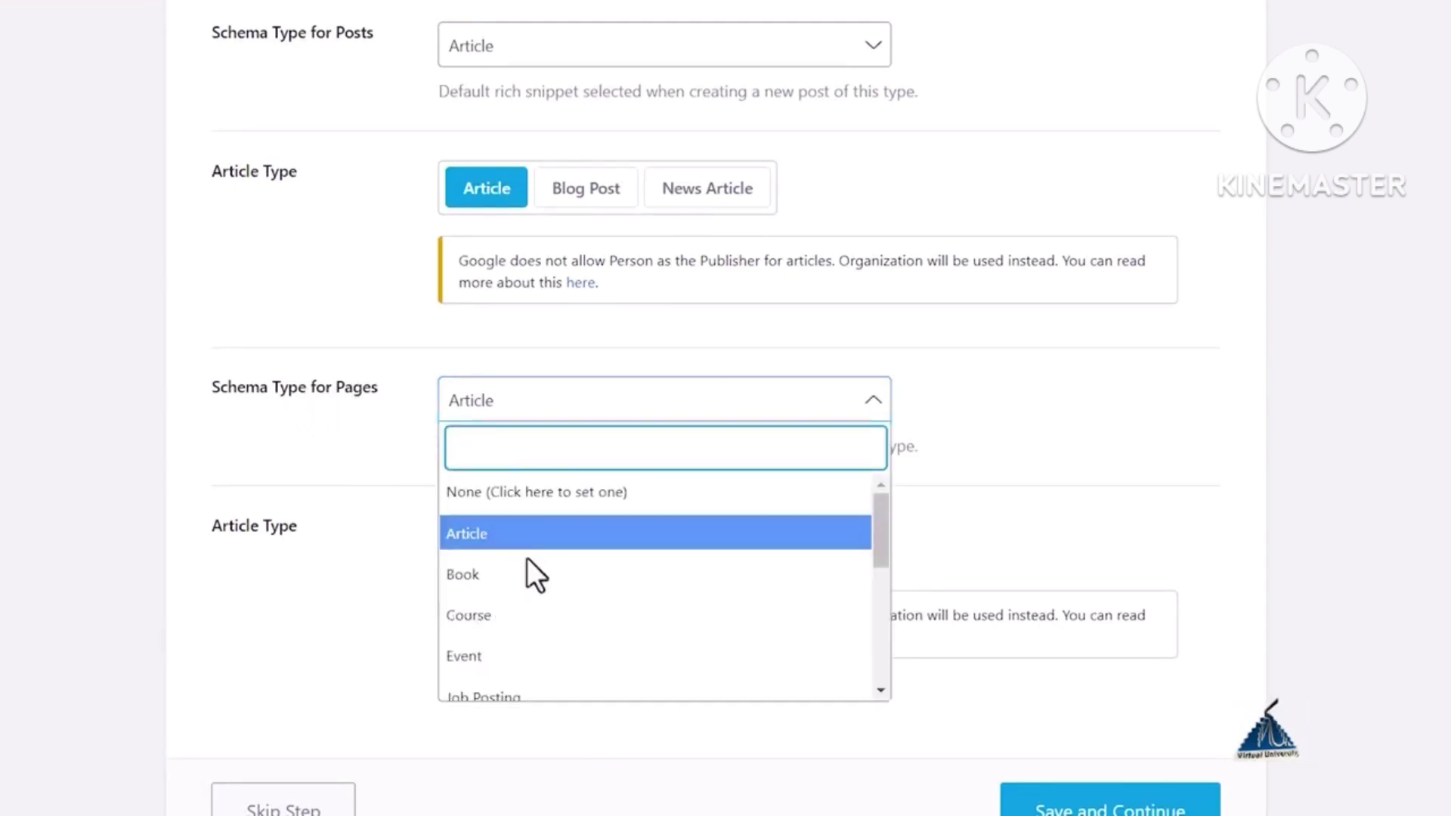
pyautogui.scroll(-5, 527, 564)
pyautogui.scroll(5, 532, 577)
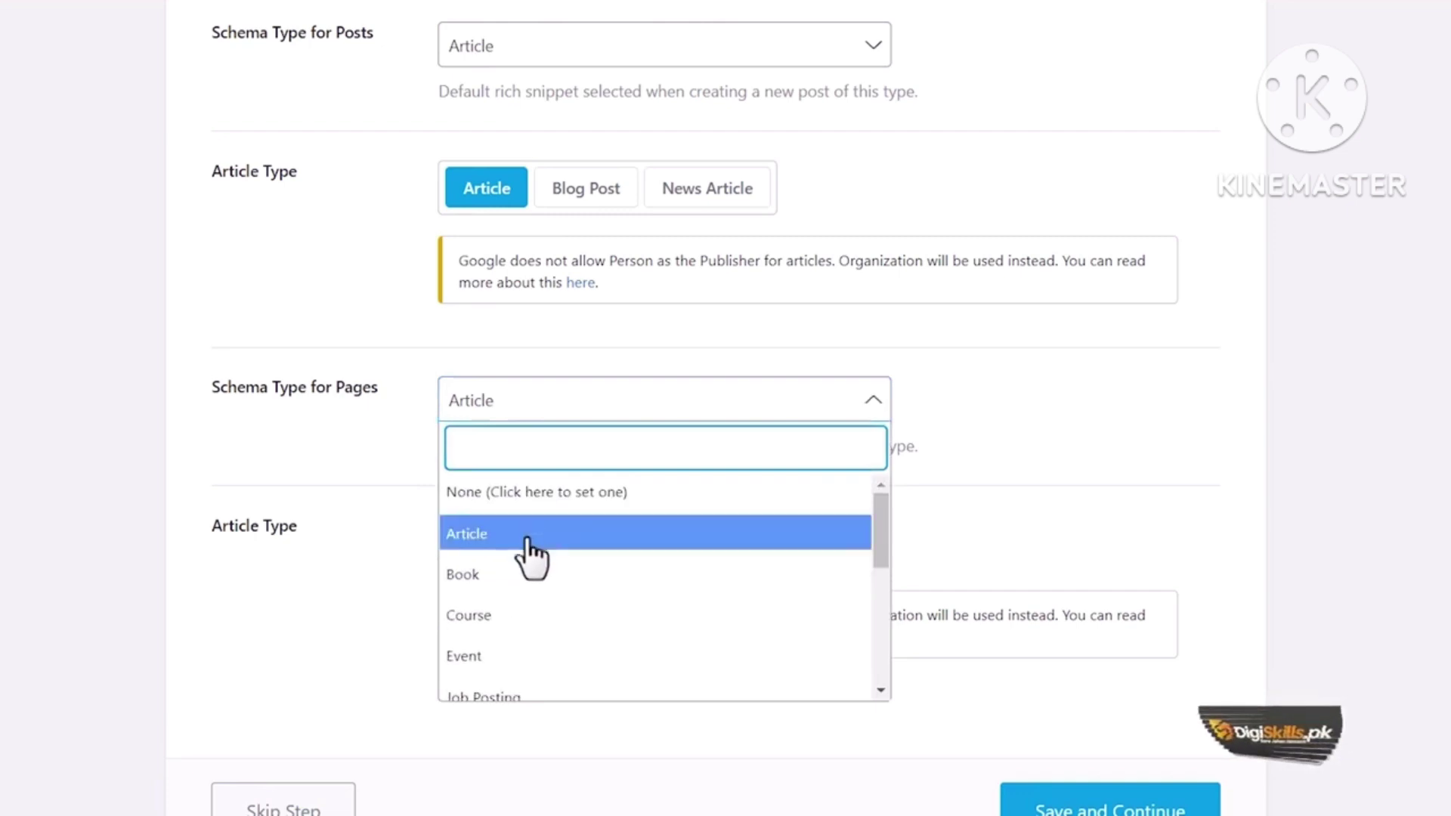
pyautogui.click(537, 495)
pyautogui.click(408, 544)
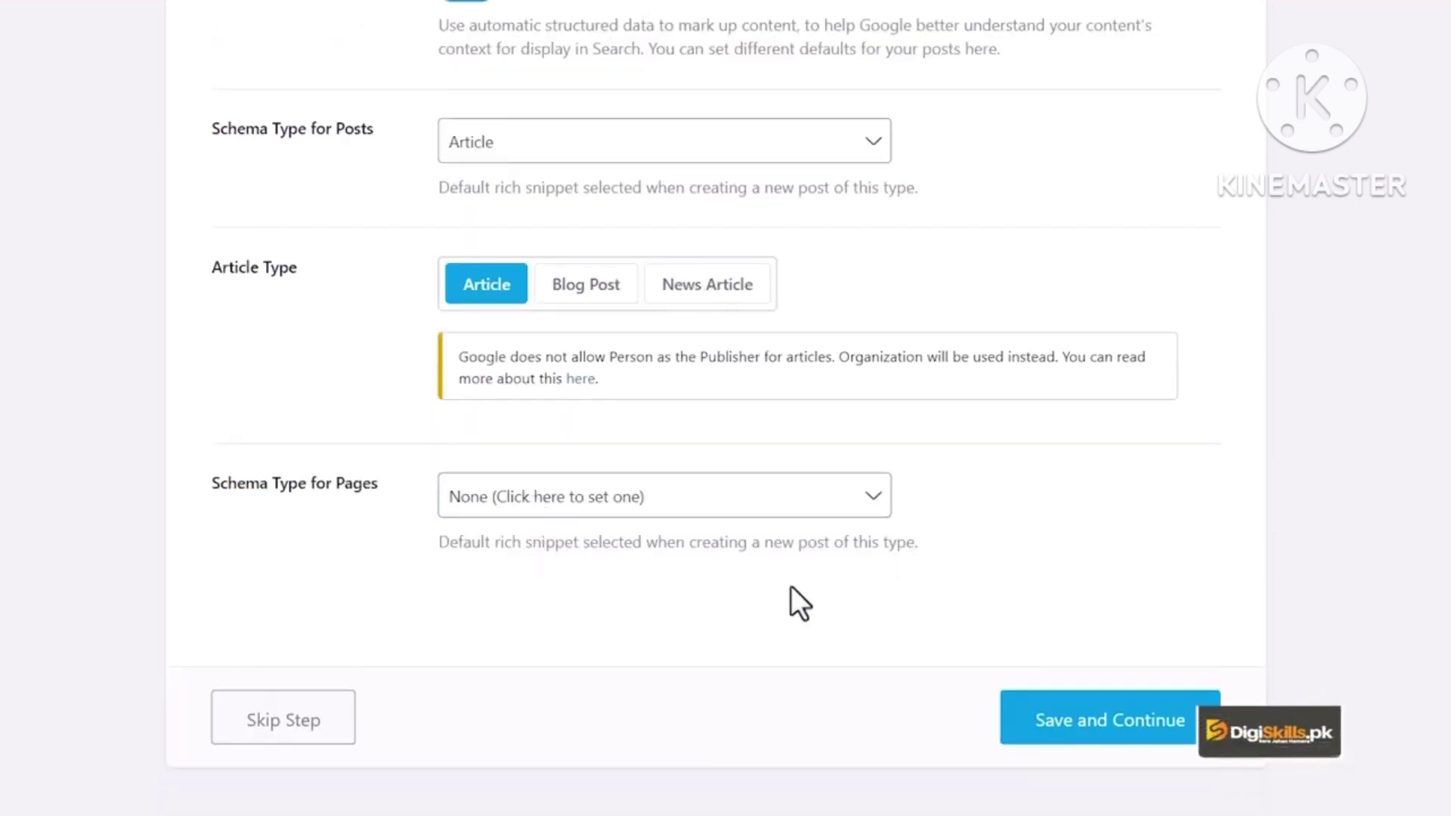
pyautogui.click(1105, 729)
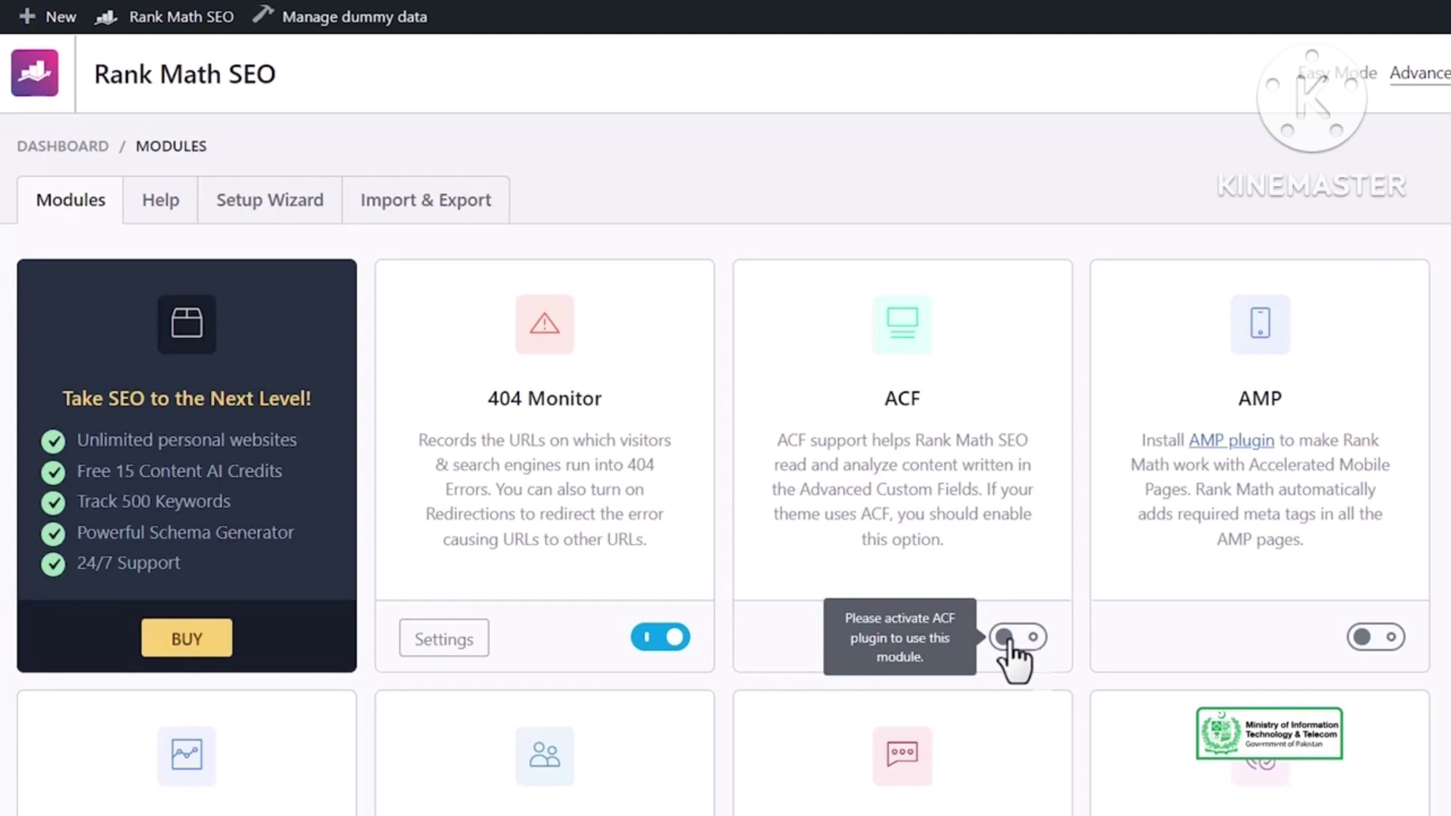
# Step: Examine the available Rank Math modules and which of them are enabled, from 404 Monitor through WooCommerce
pyautogui.scroll(-5, 1425, 532)
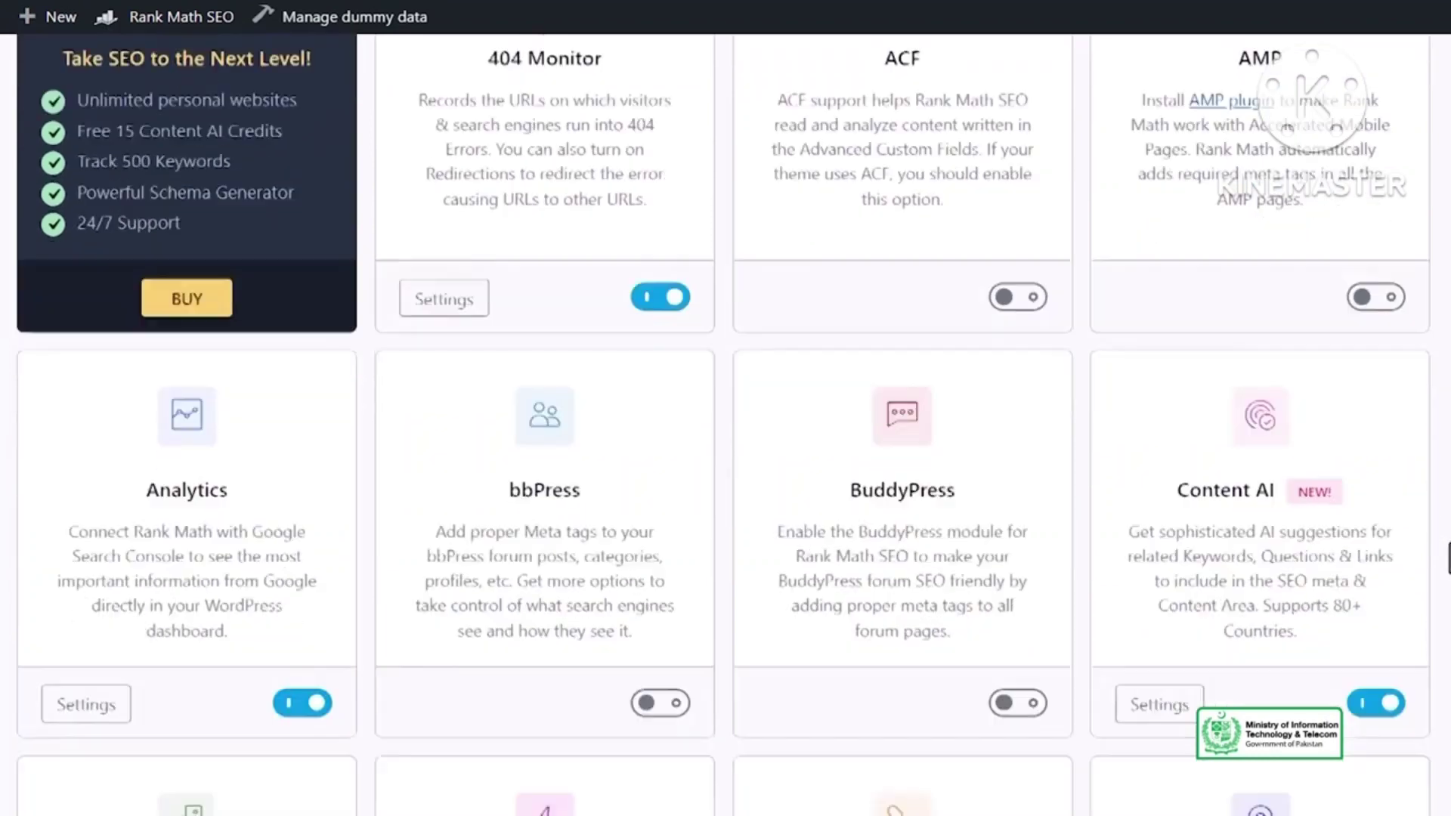
pyautogui.scroll(-2, 237, 635)
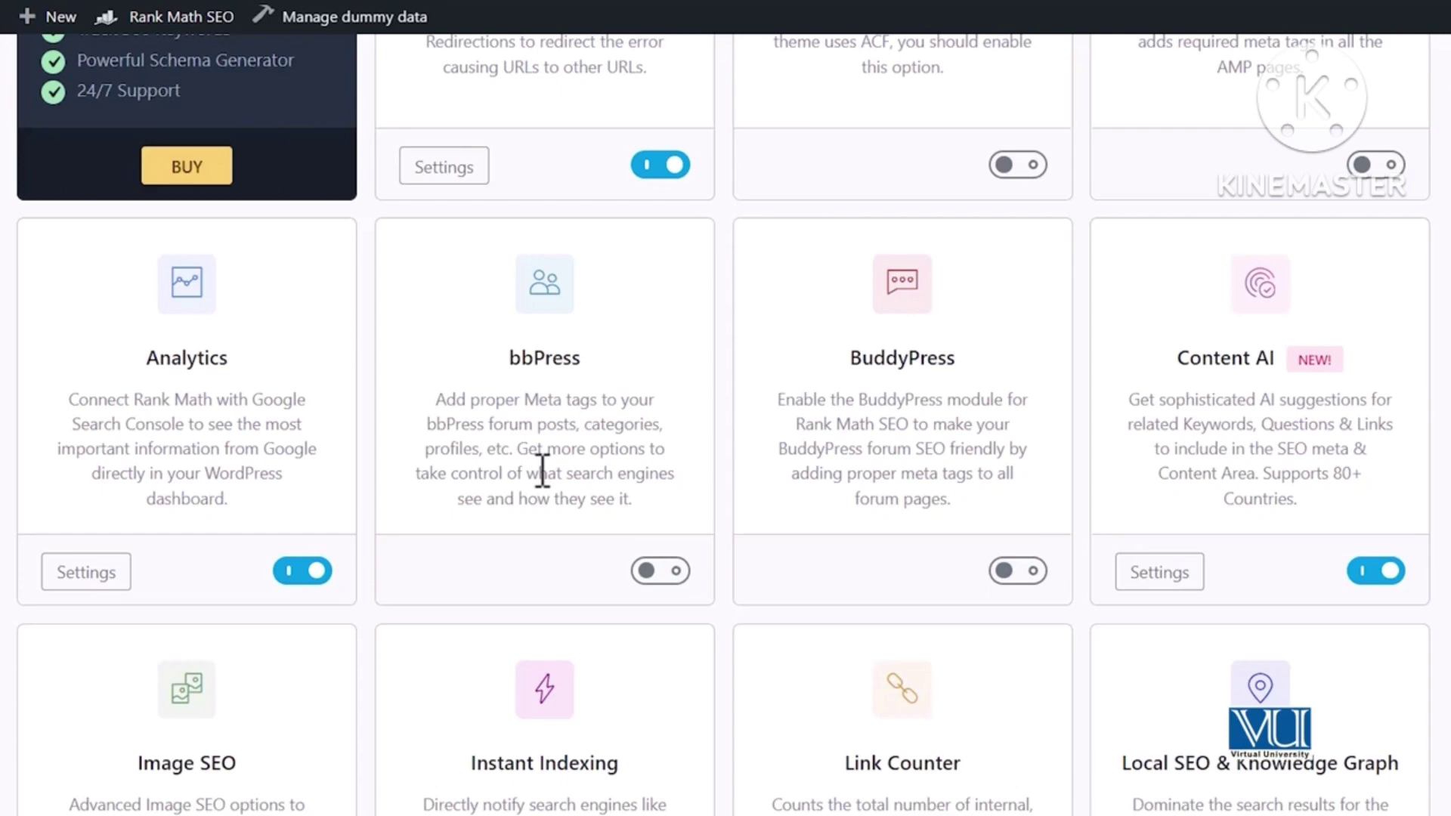
pyautogui.scroll(-7, 899, 423)
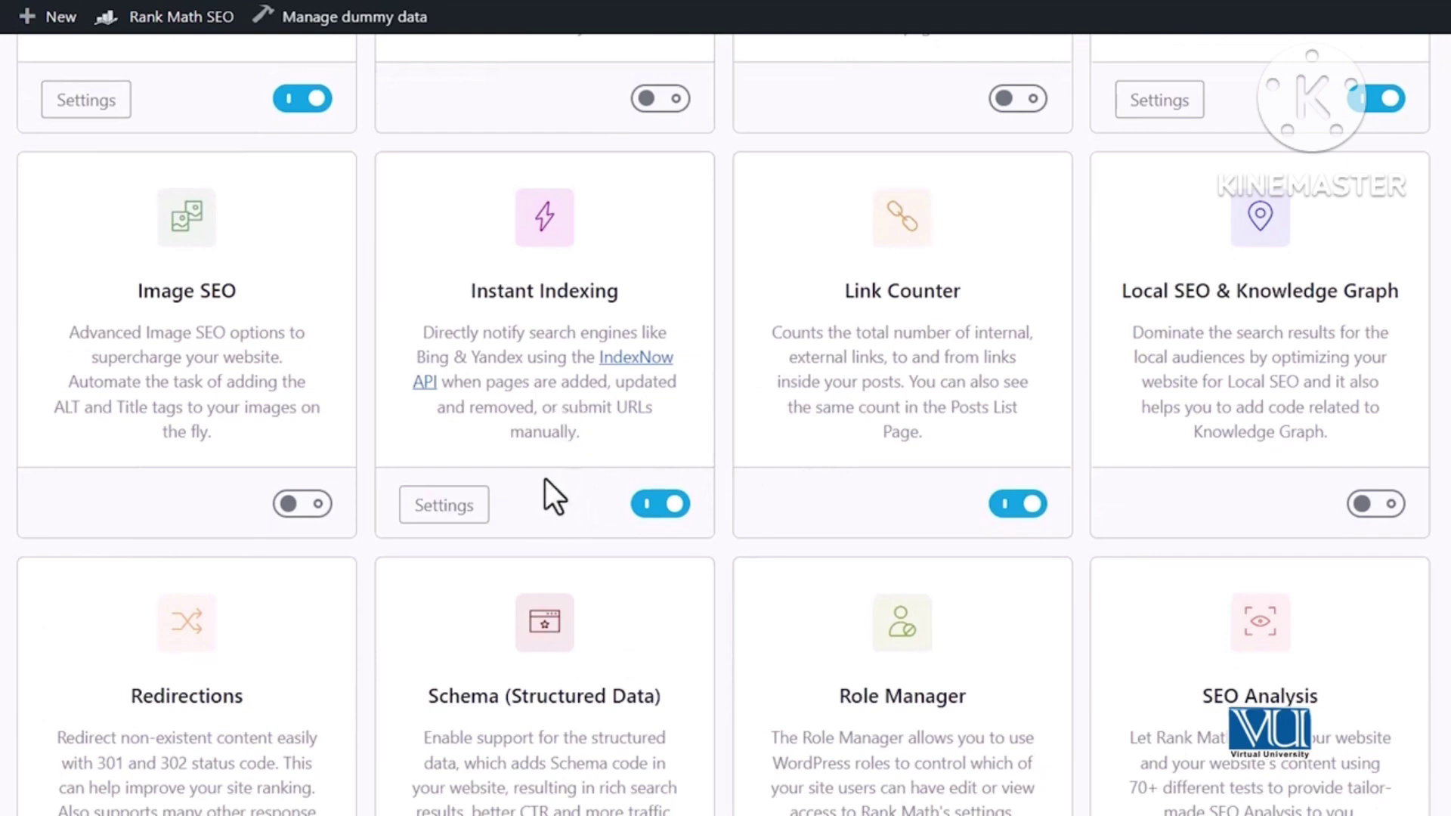
pyautogui.scroll(-5, 544, 480)
pyautogui.scroll(3, 545, 481)
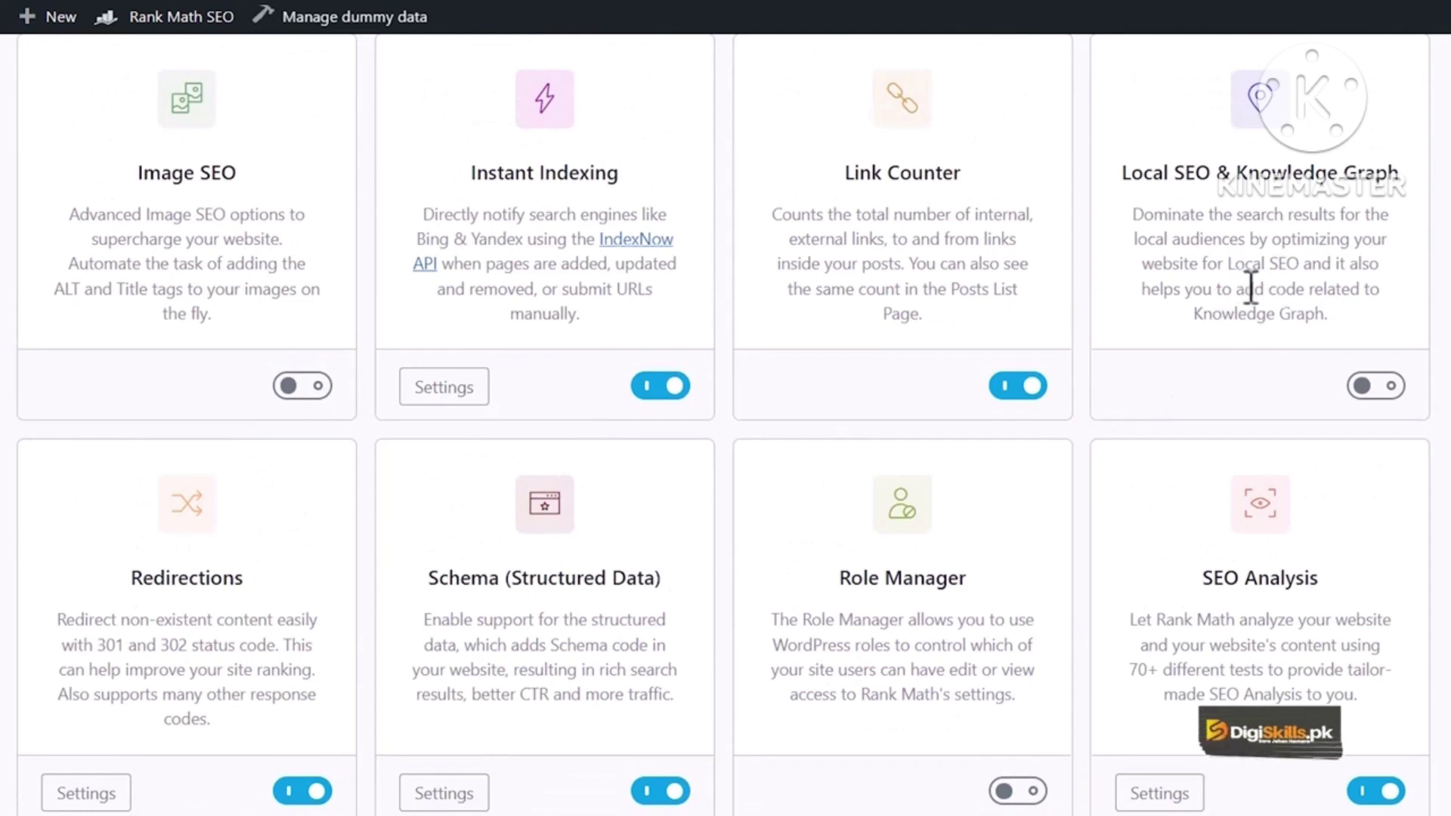
pyautogui.scroll(-3, 502, 622)
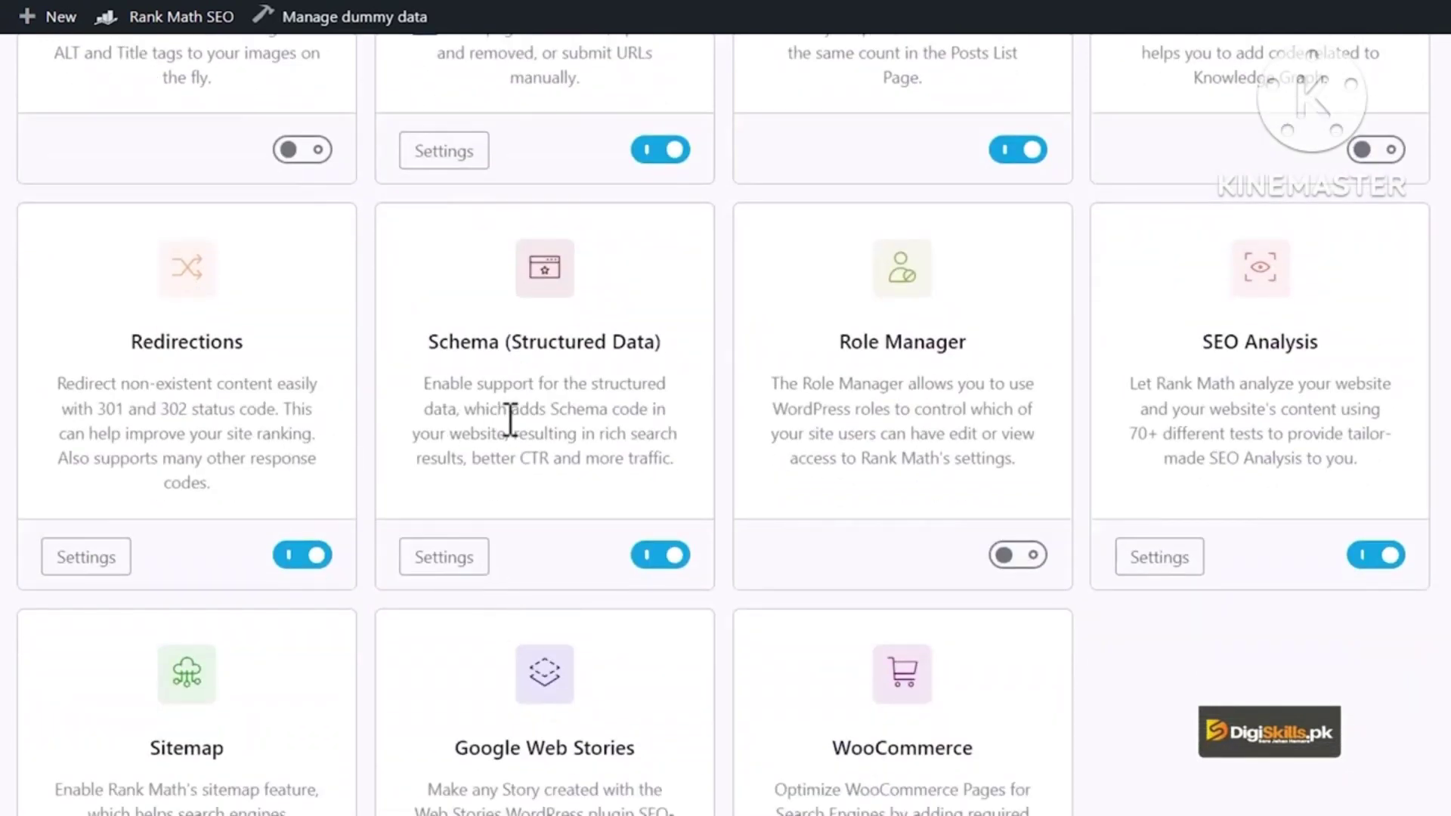
pyautogui.scroll(-3, 589, 454)
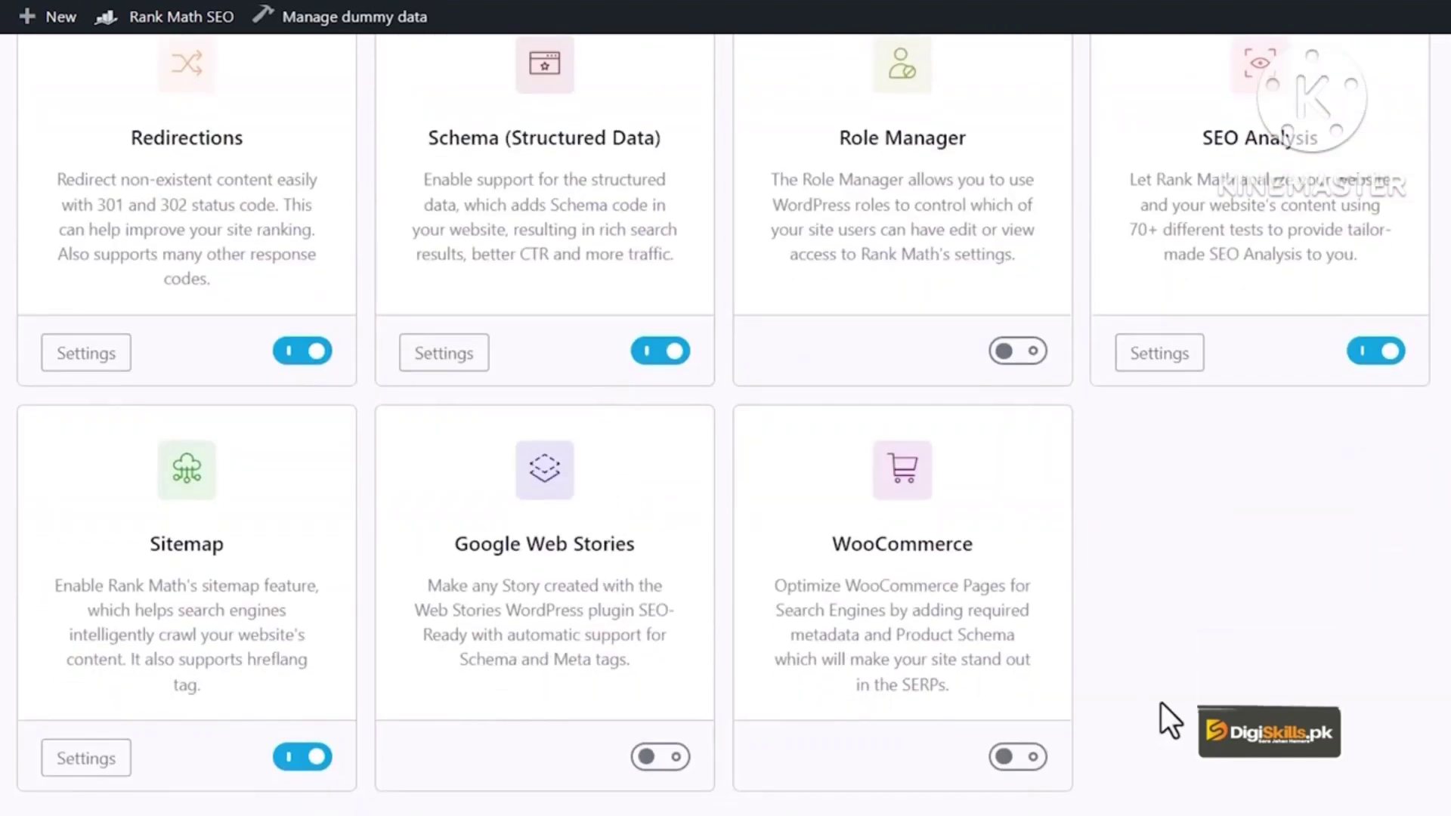
# Step: Open Rank Math's Analytics page to view the site's SEO overview
pyautogui.scroll(10, 1162, 700)
pyautogui.scroll(5, 1163, 700)
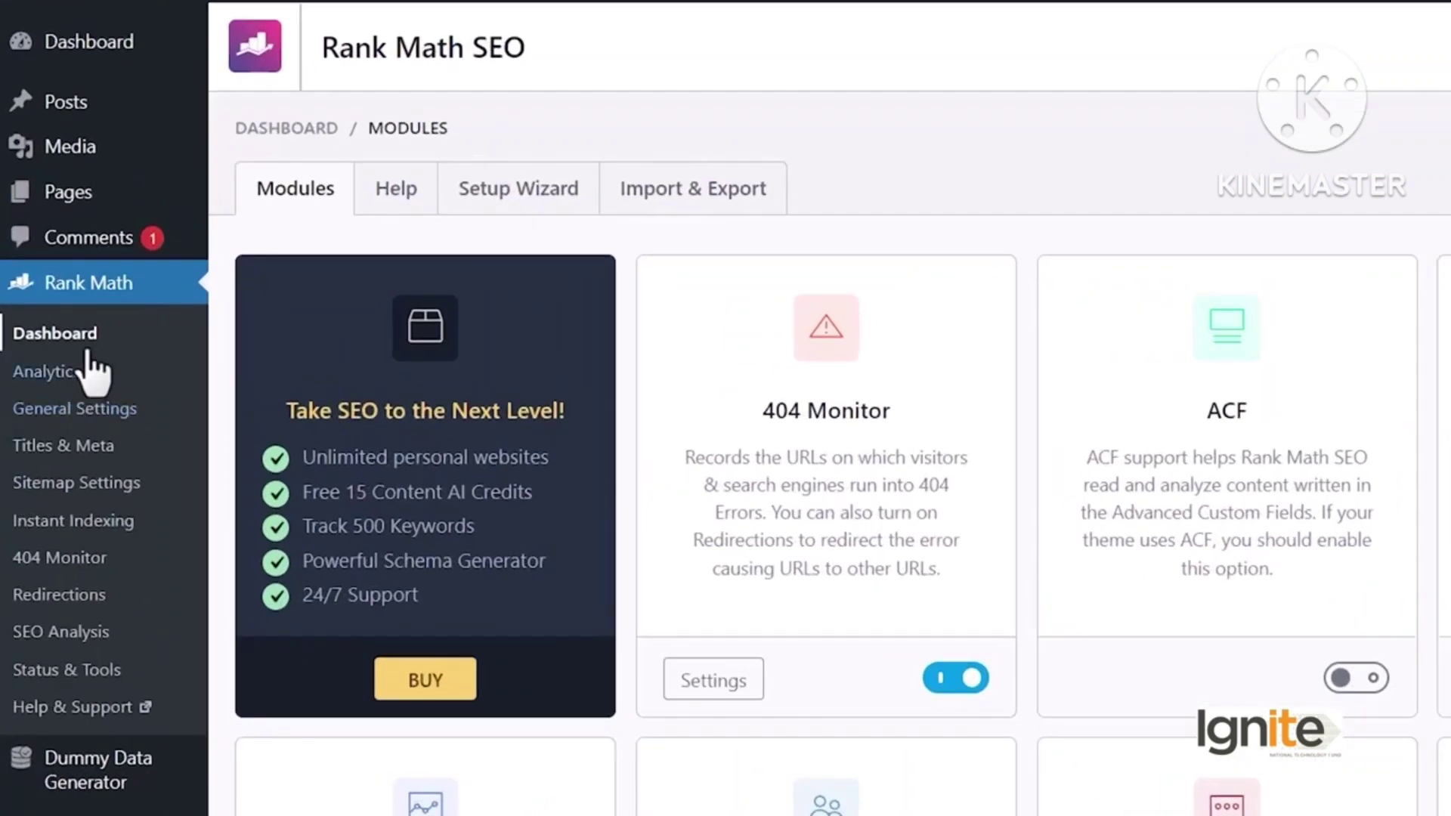
pyautogui.click(46, 372)
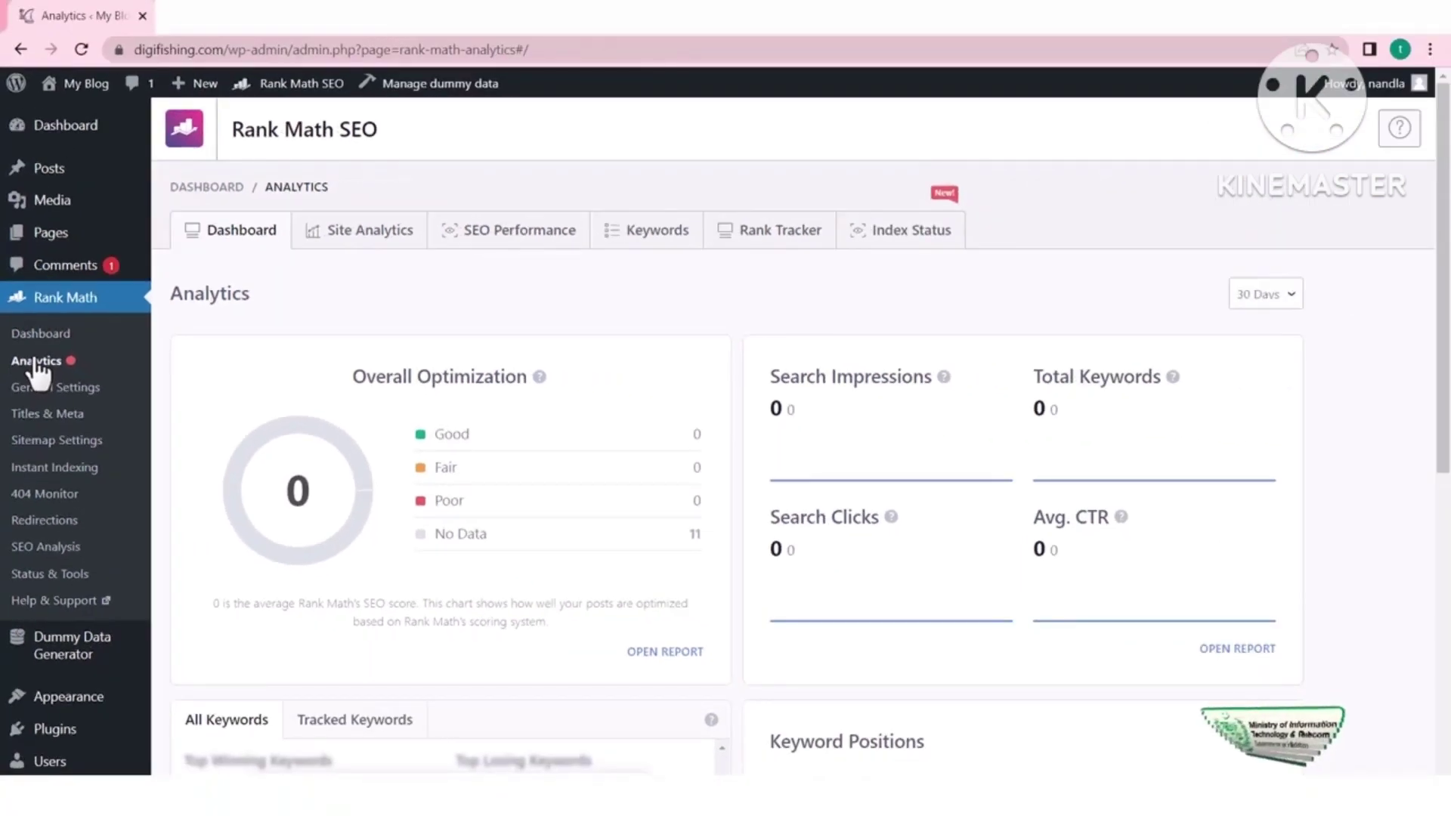
# Step: Examine the Analytics dashboard from Overall Optimization down to Top 5 Winning & Losing Posts
pyautogui.scroll(-1, 480, 465)
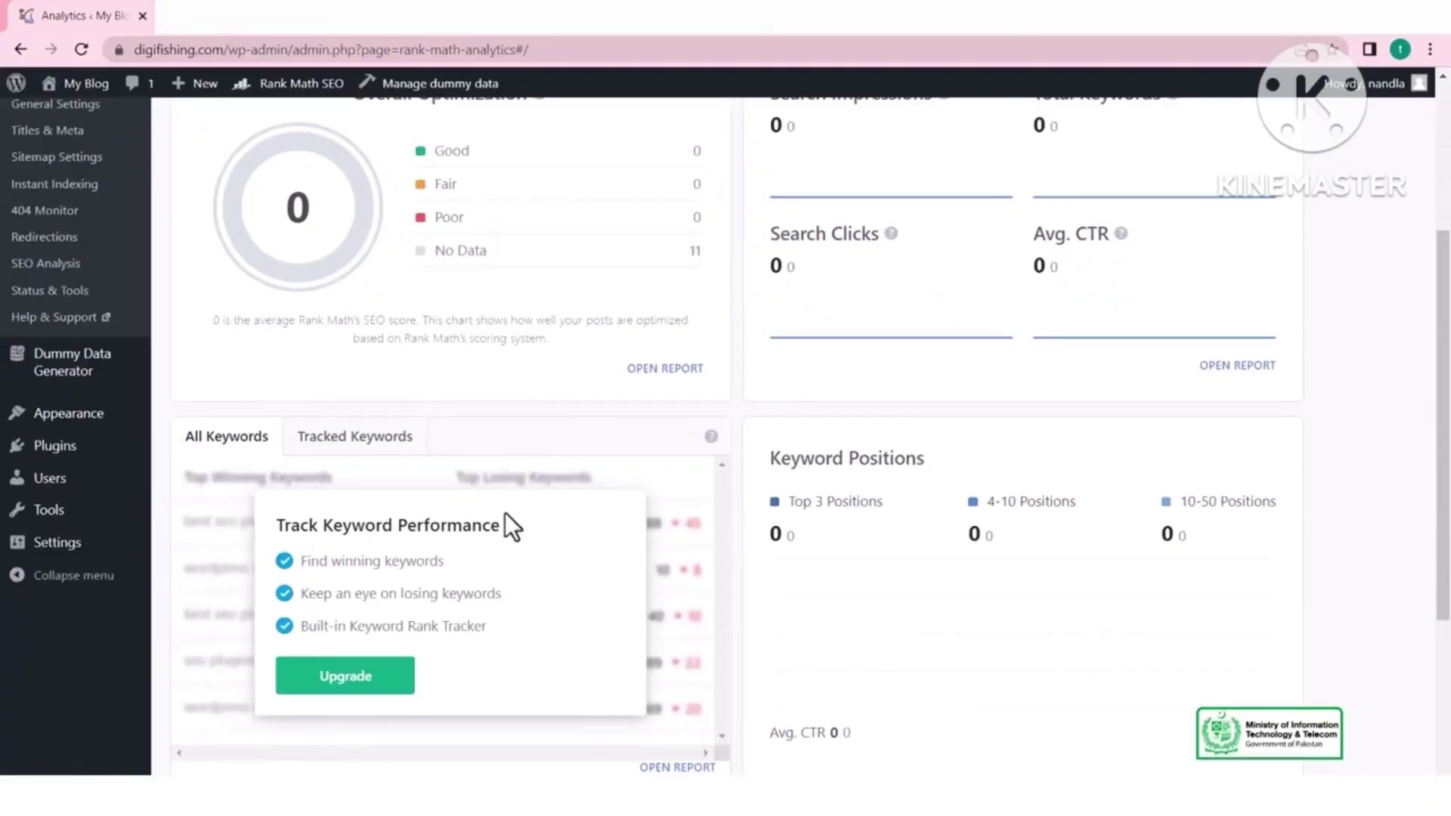
pyautogui.scroll(-2, 505, 513)
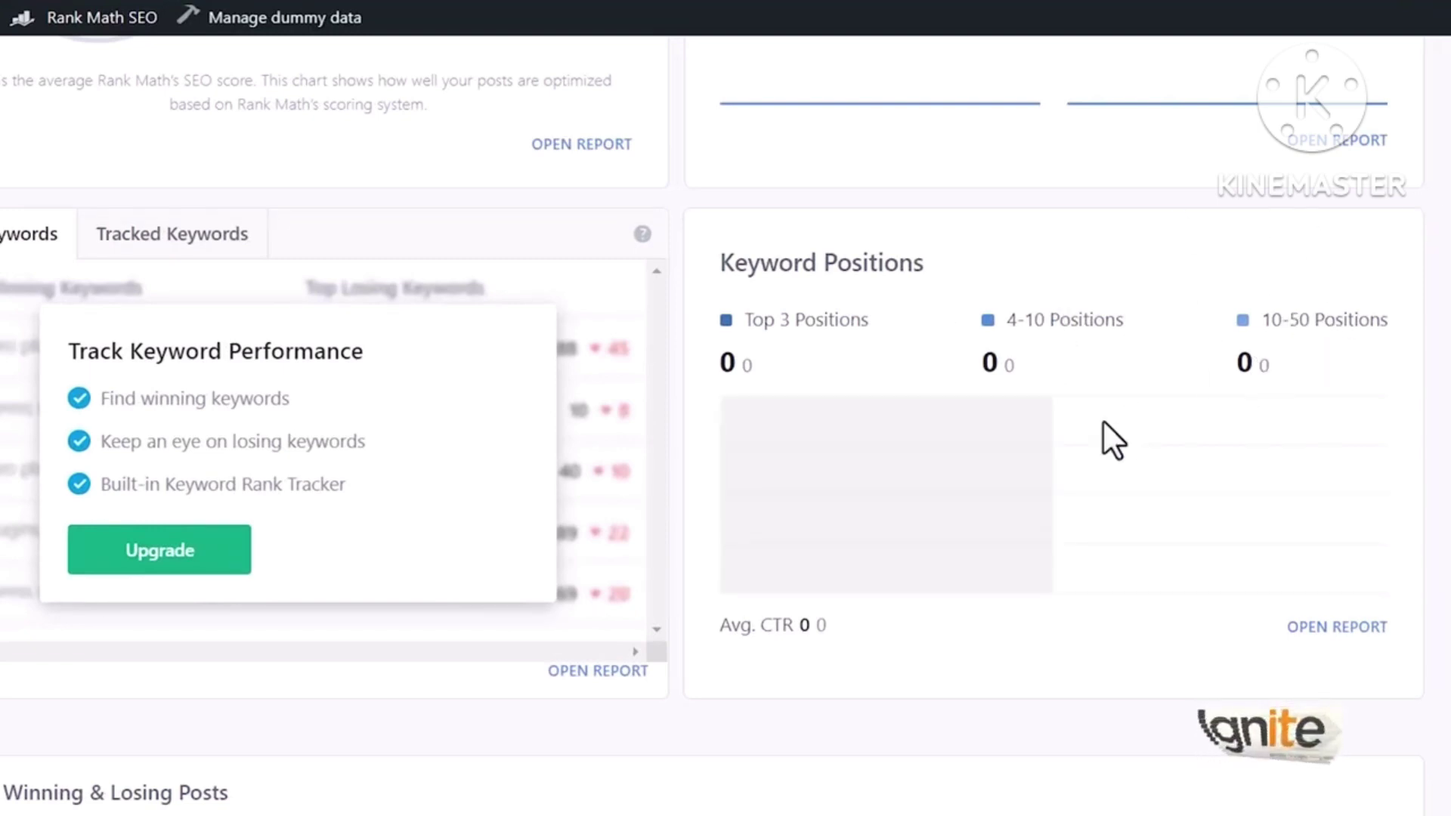
pyautogui.scroll(-3, 1109, 432)
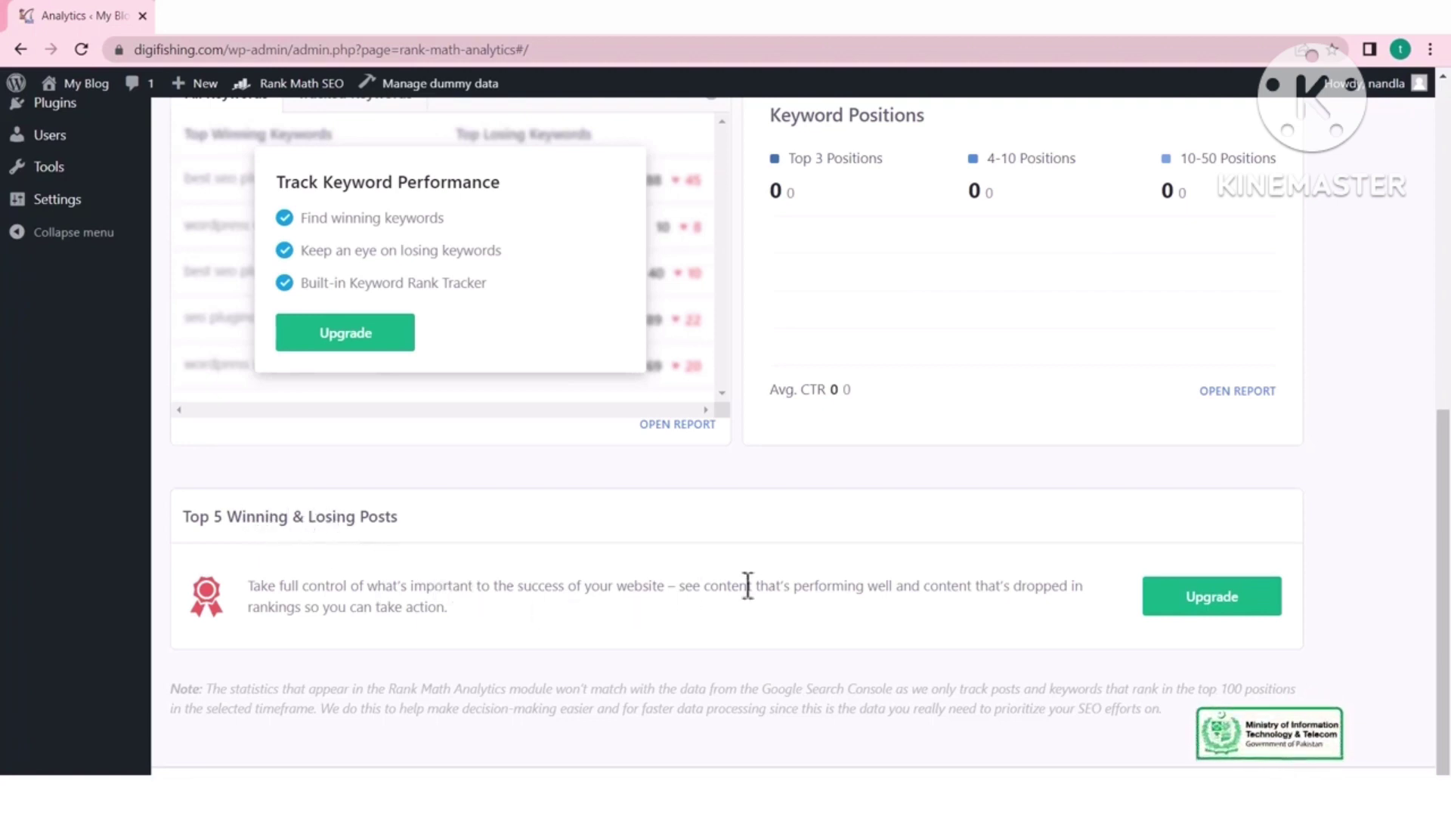
pyautogui.scroll(2, 793, 568)
pyautogui.scroll(5, 792, 580)
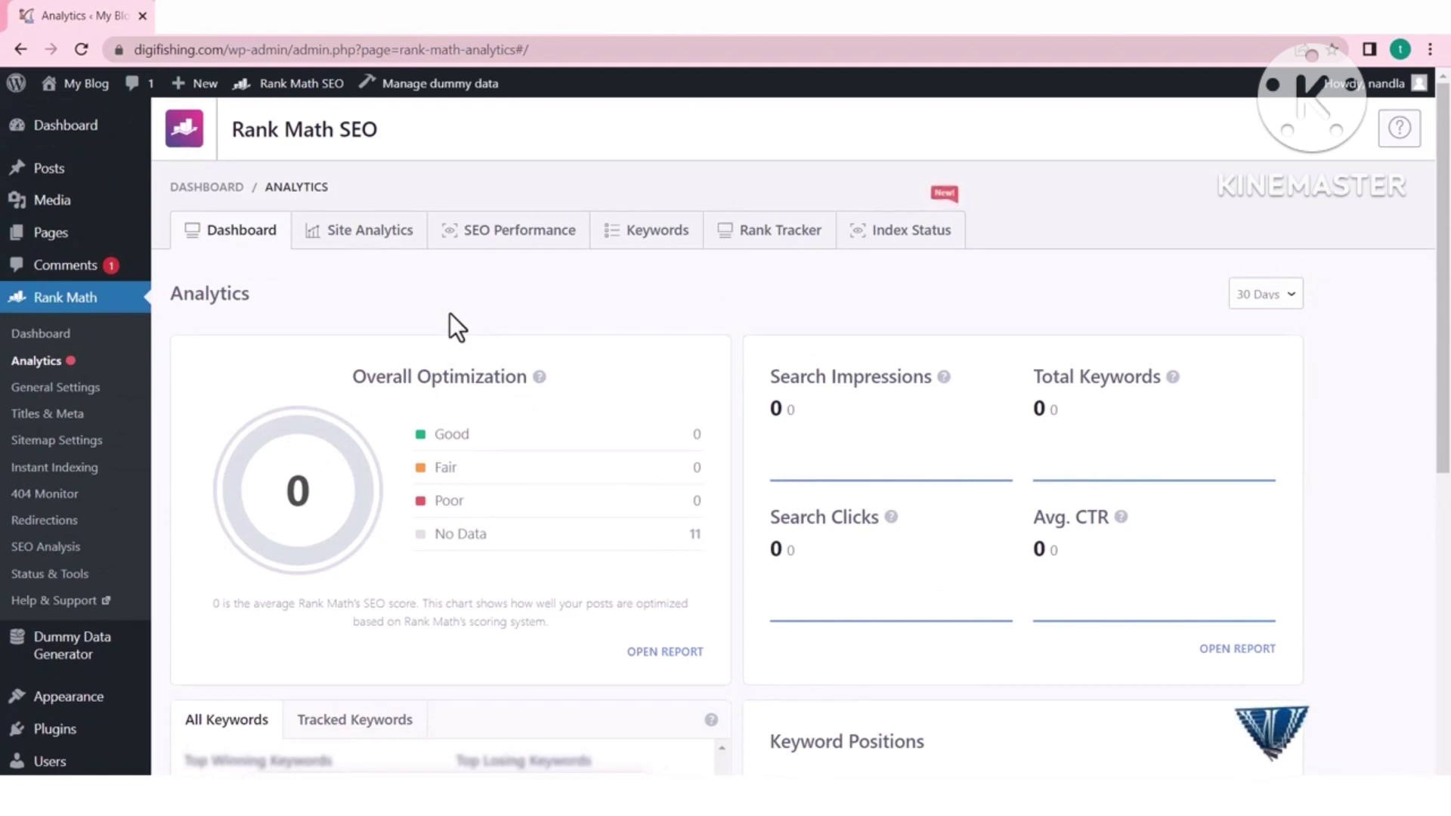
# Step: View the Site Analytics, SEO Performance, Keywords, Rank Tracker and Index Status reports one after another
pyautogui.click(361, 240)
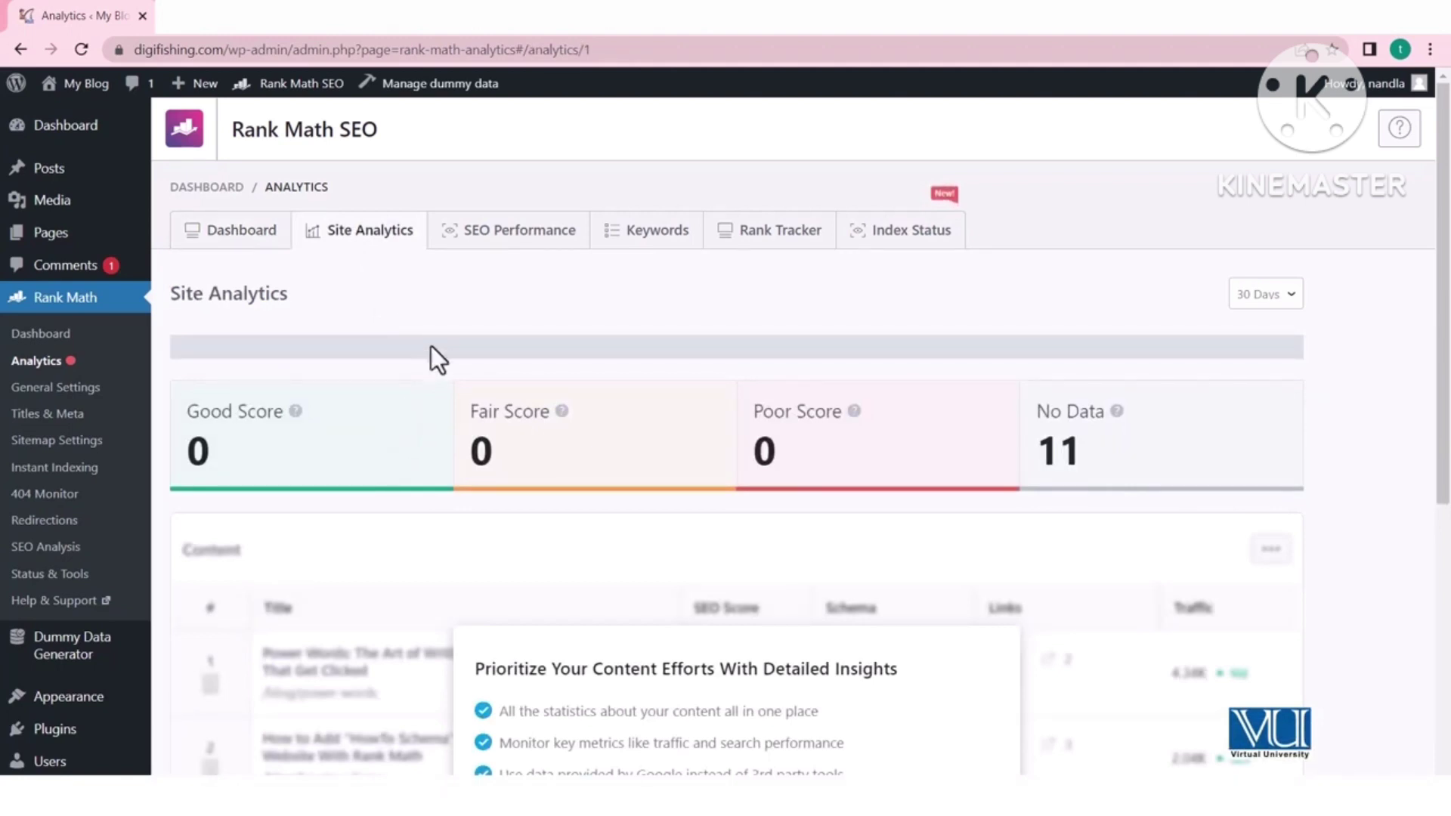
pyautogui.click(512, 238)
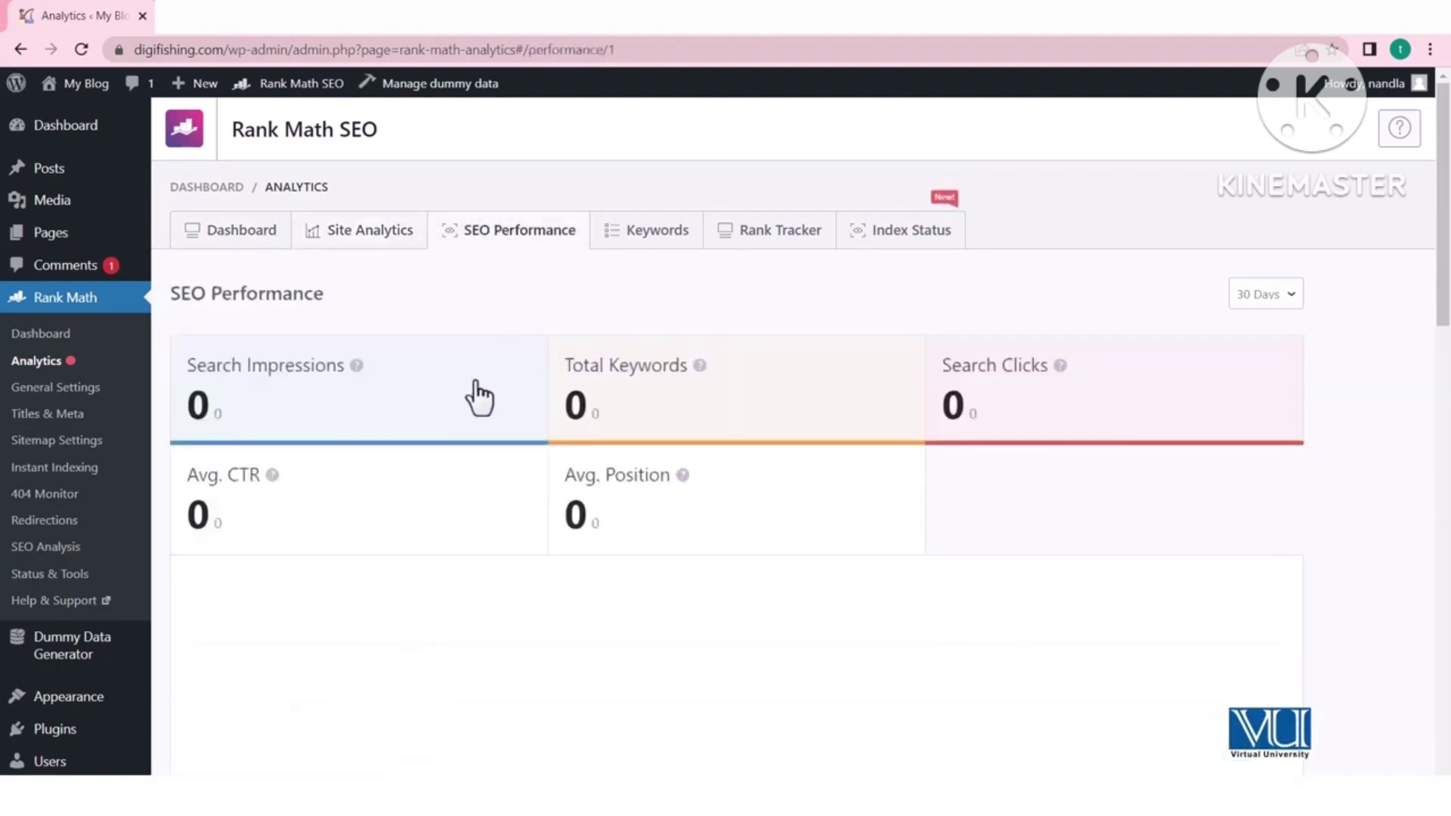
pyautogui.click(615, 248)
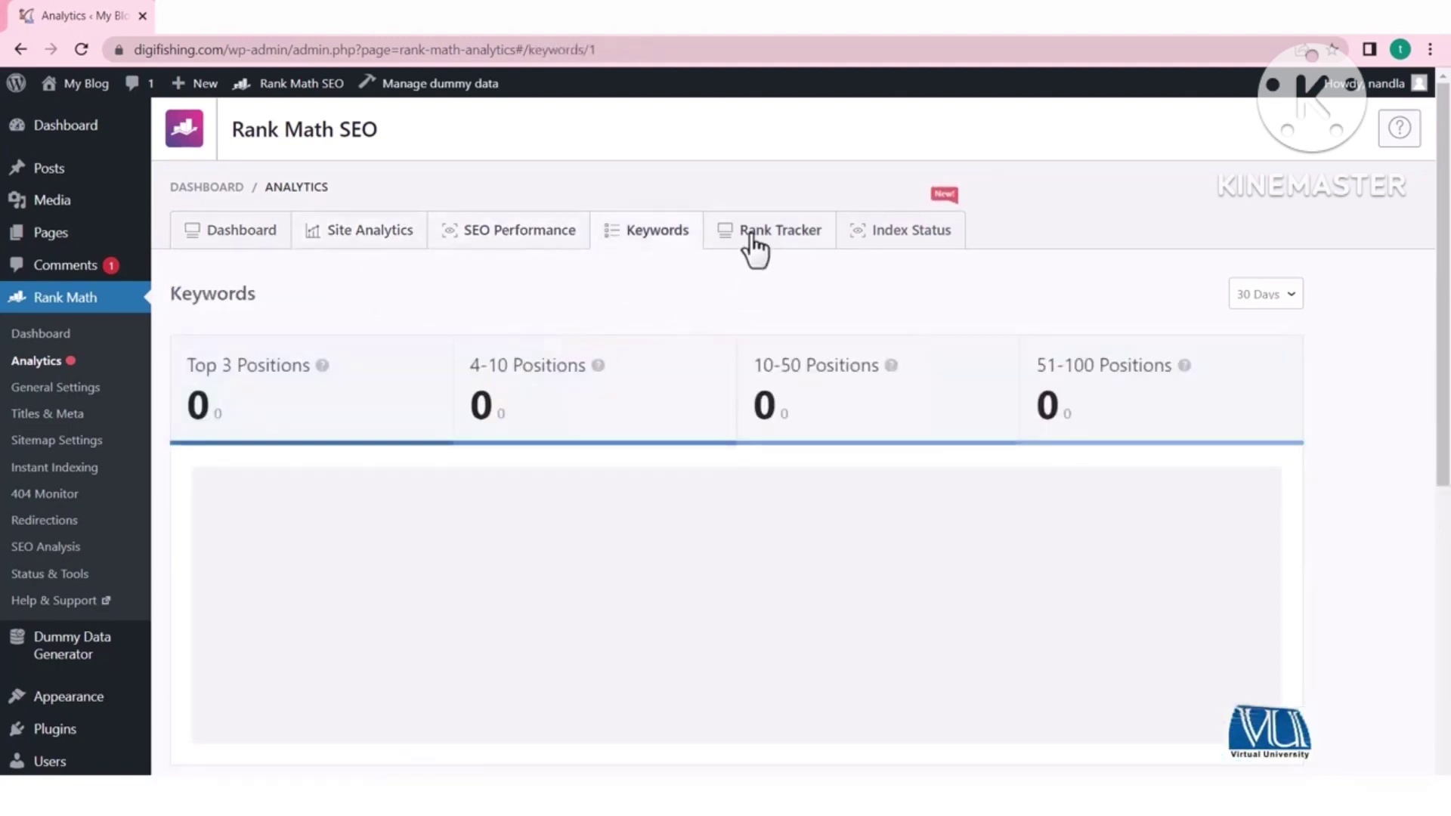
pyautogui.click(759, 251)
pyautogui.click(861, 240)
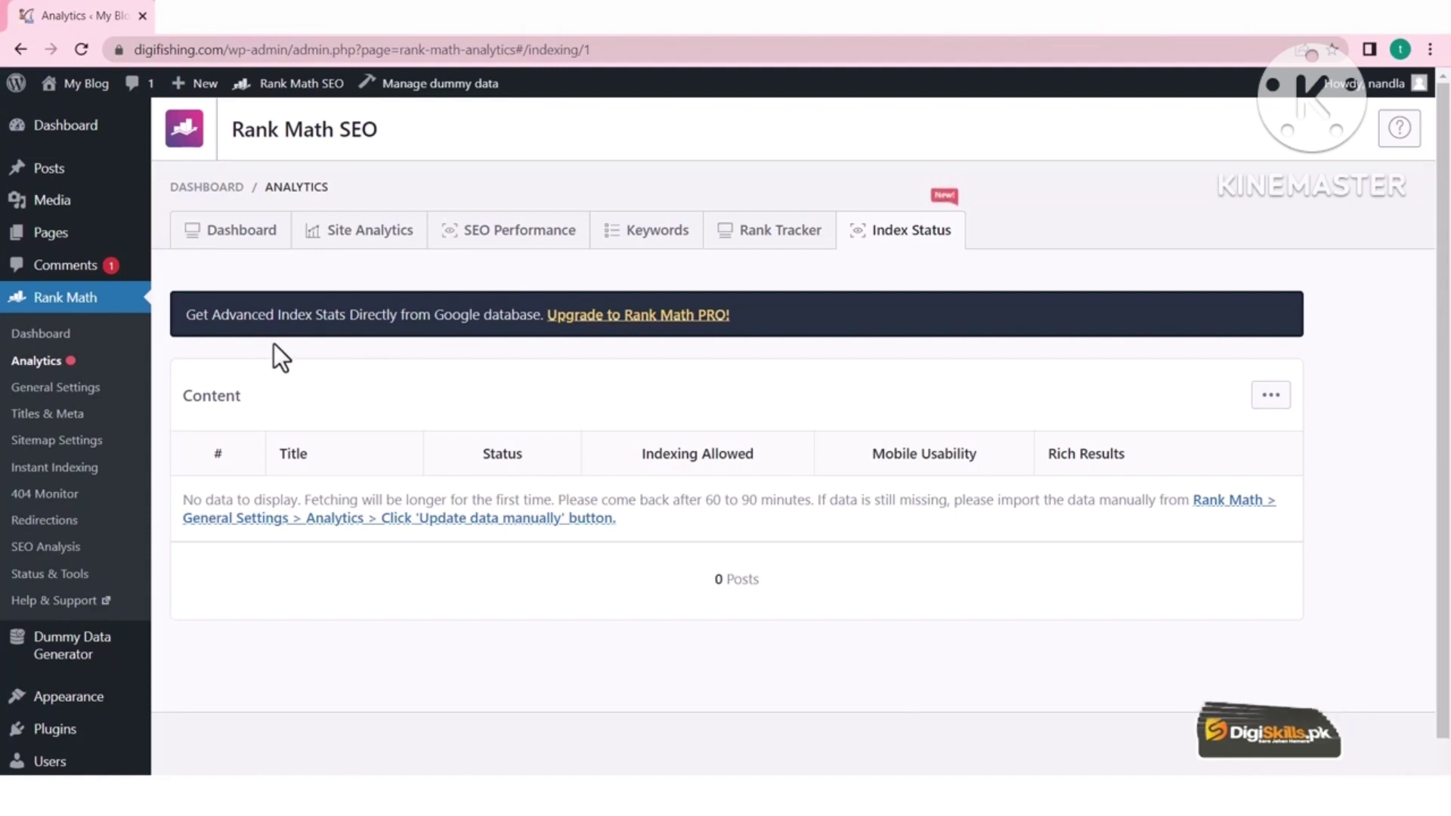
# Step: Open Rank Math's General Settings and look through the Links options
pyautogui.click(73, 388)
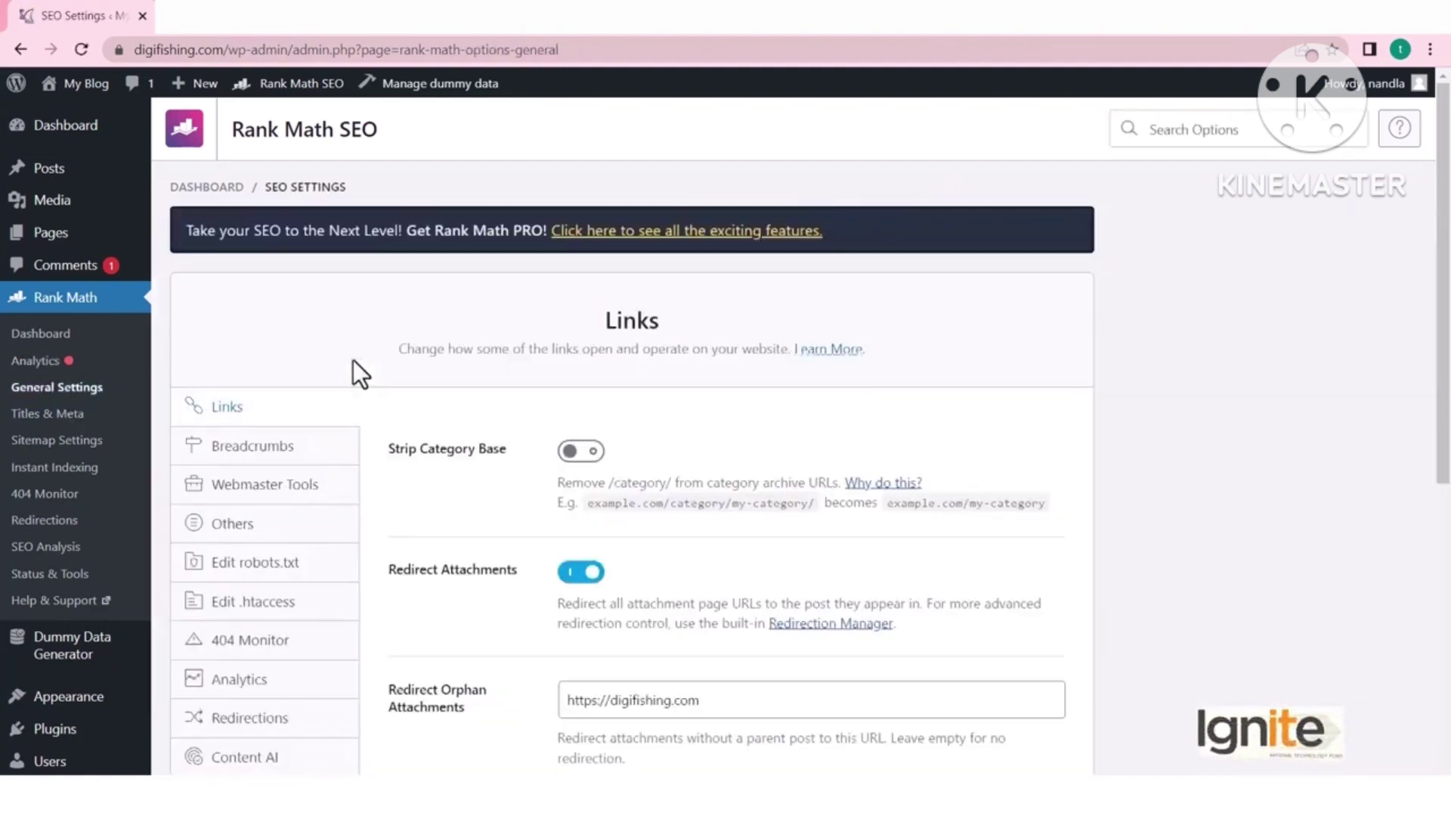
pyautogui.scroll(-3, 494, 317)
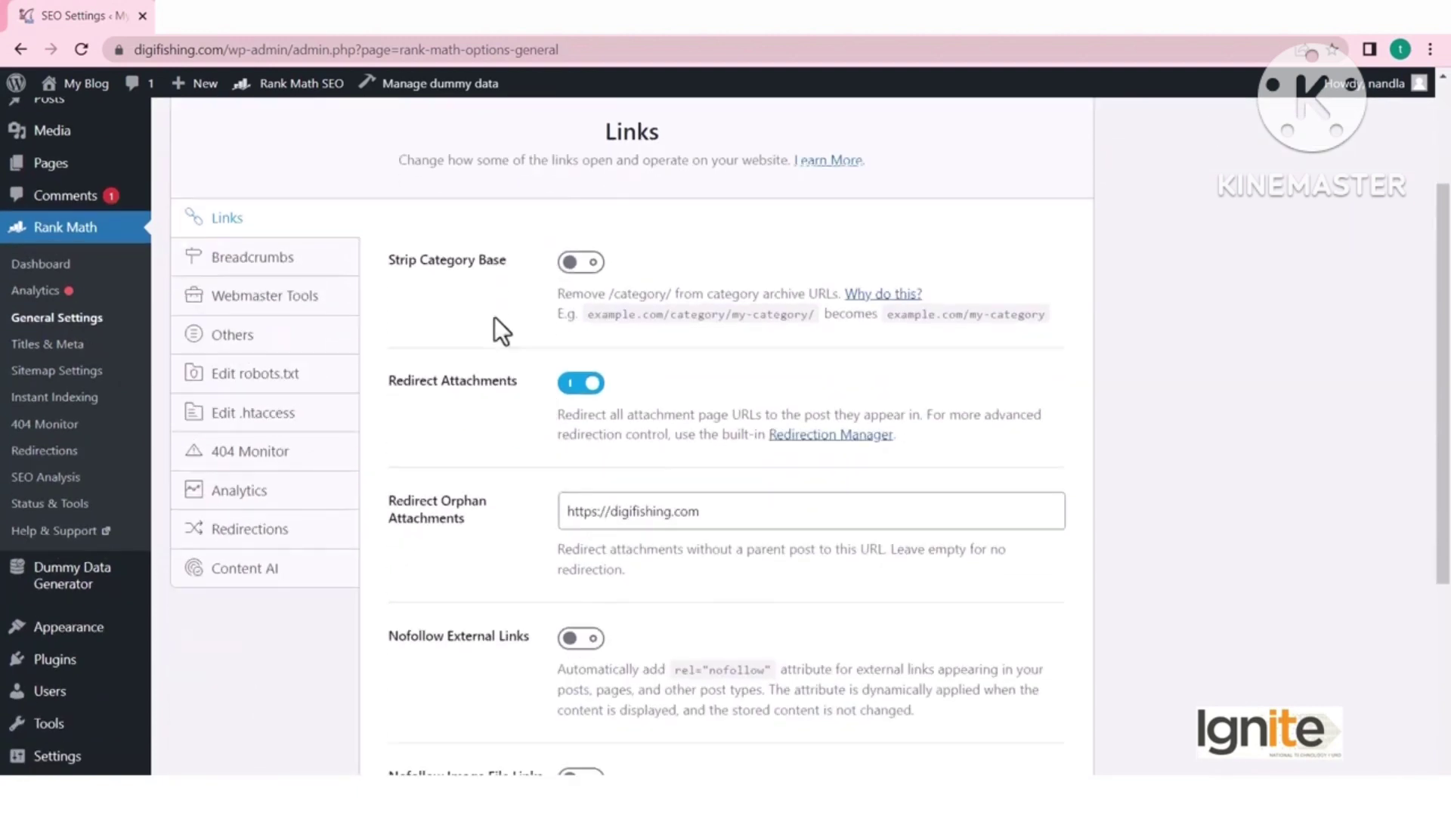
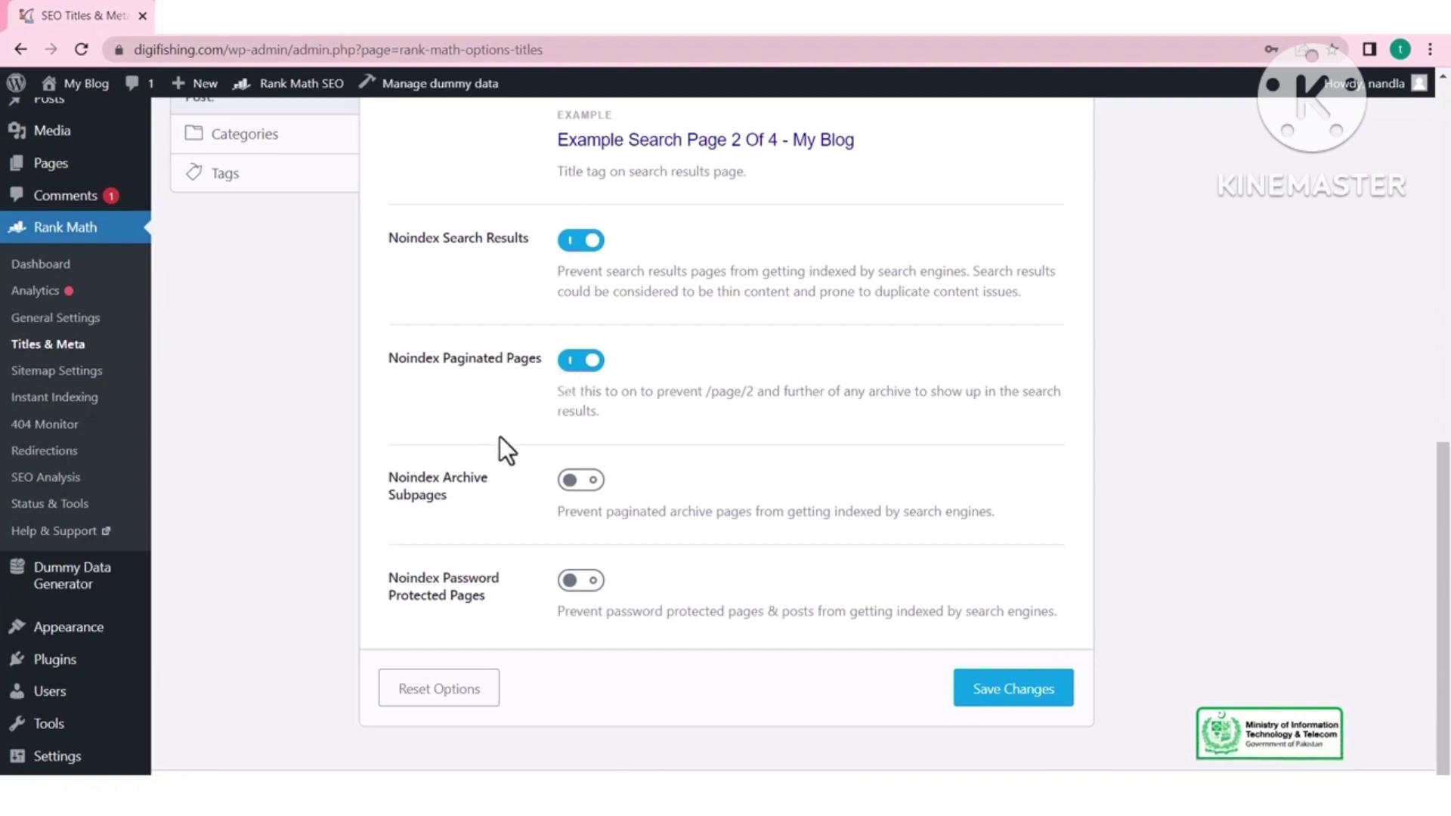
# Step: Enable Noindex Archive Subpages in the Misc Pages settings and save the changes
pyautogui.scroll(-1, 502, 437)
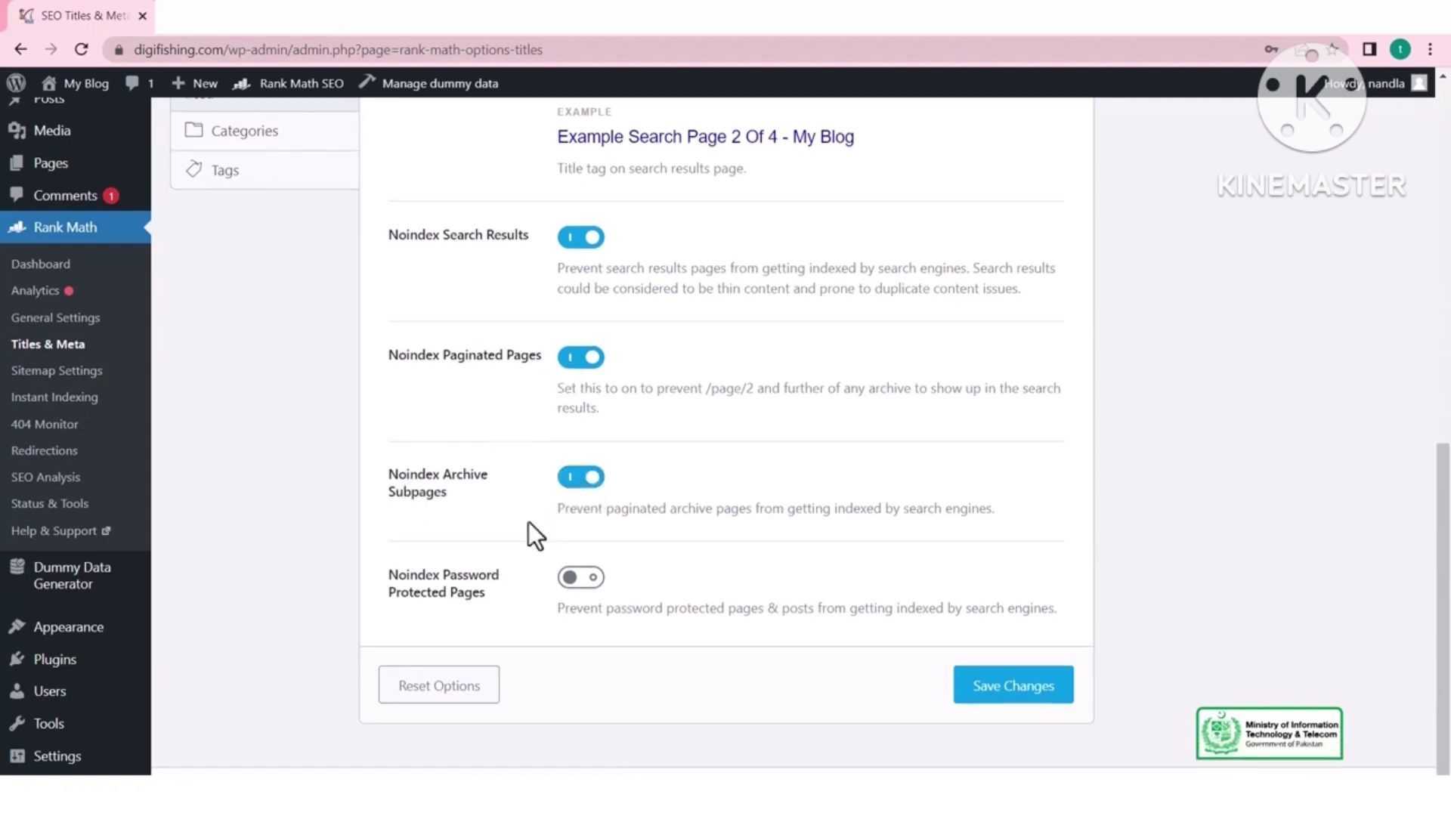
pyautogui.click(1010, 688)
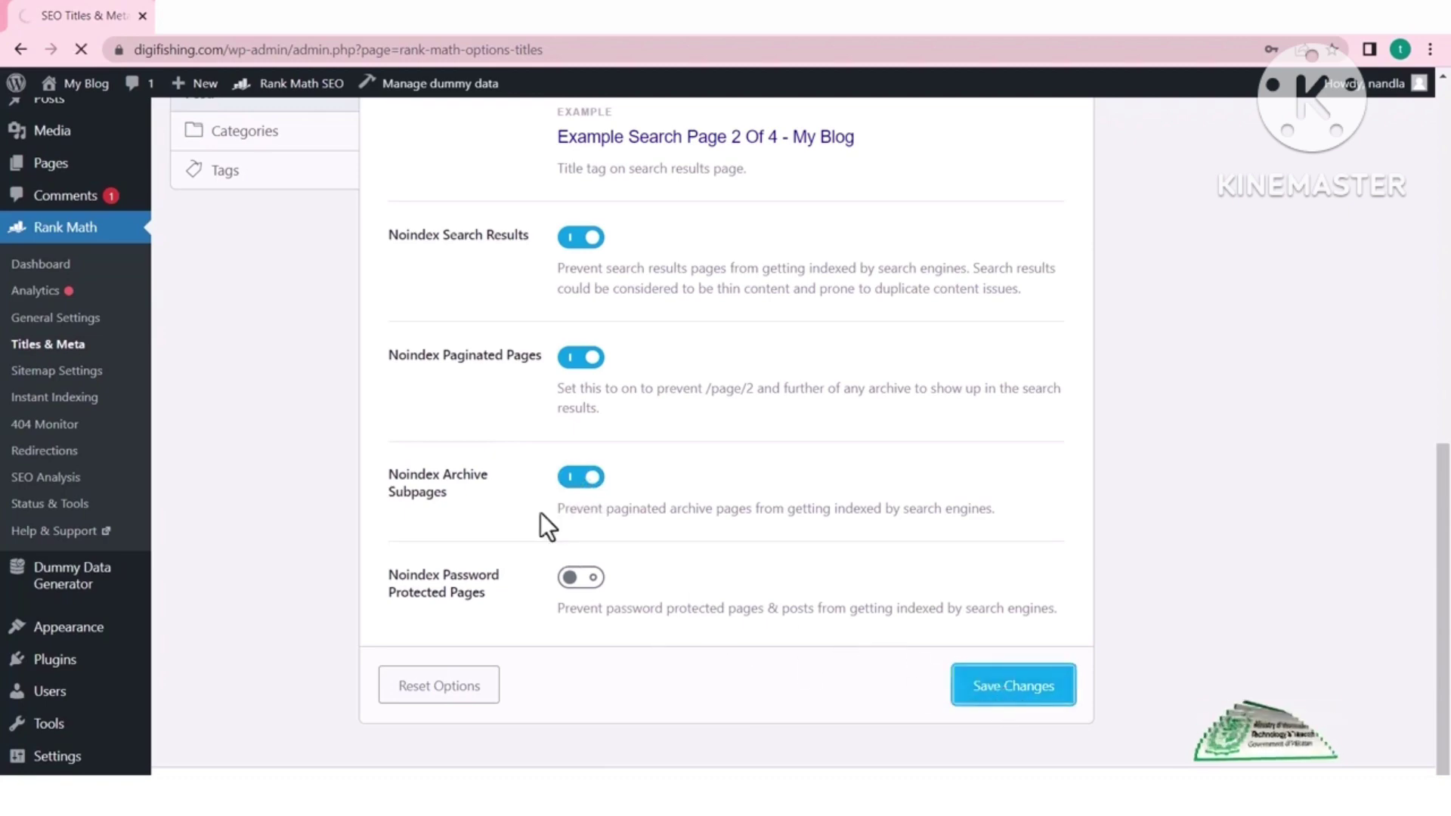
# Step: Open the Posts settings under Titles & Meta and examine the Single Post Title variables and their example title
pyautogui.scroll(-3, 505, 491)
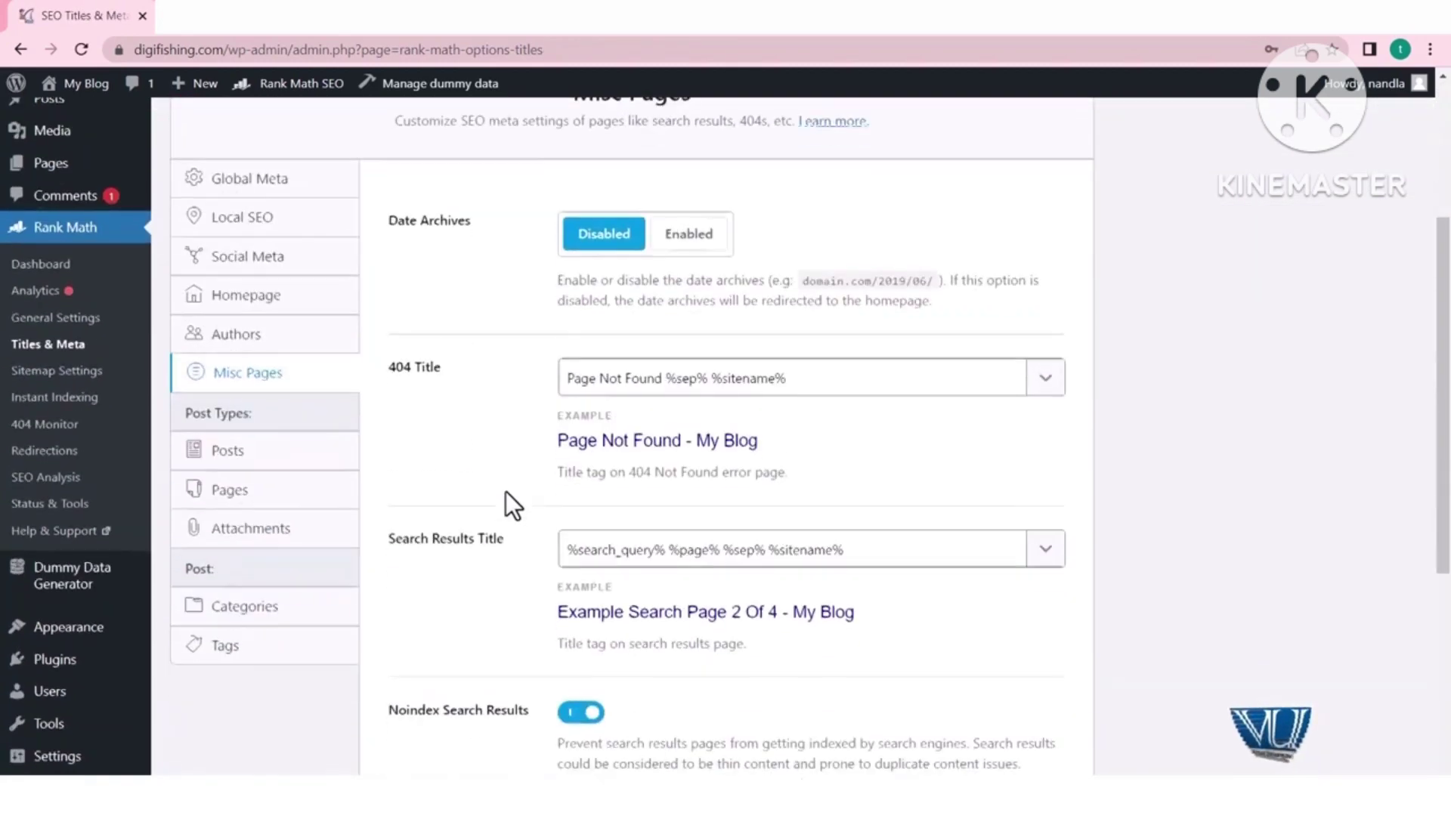
pyautogui.click(246, 452)
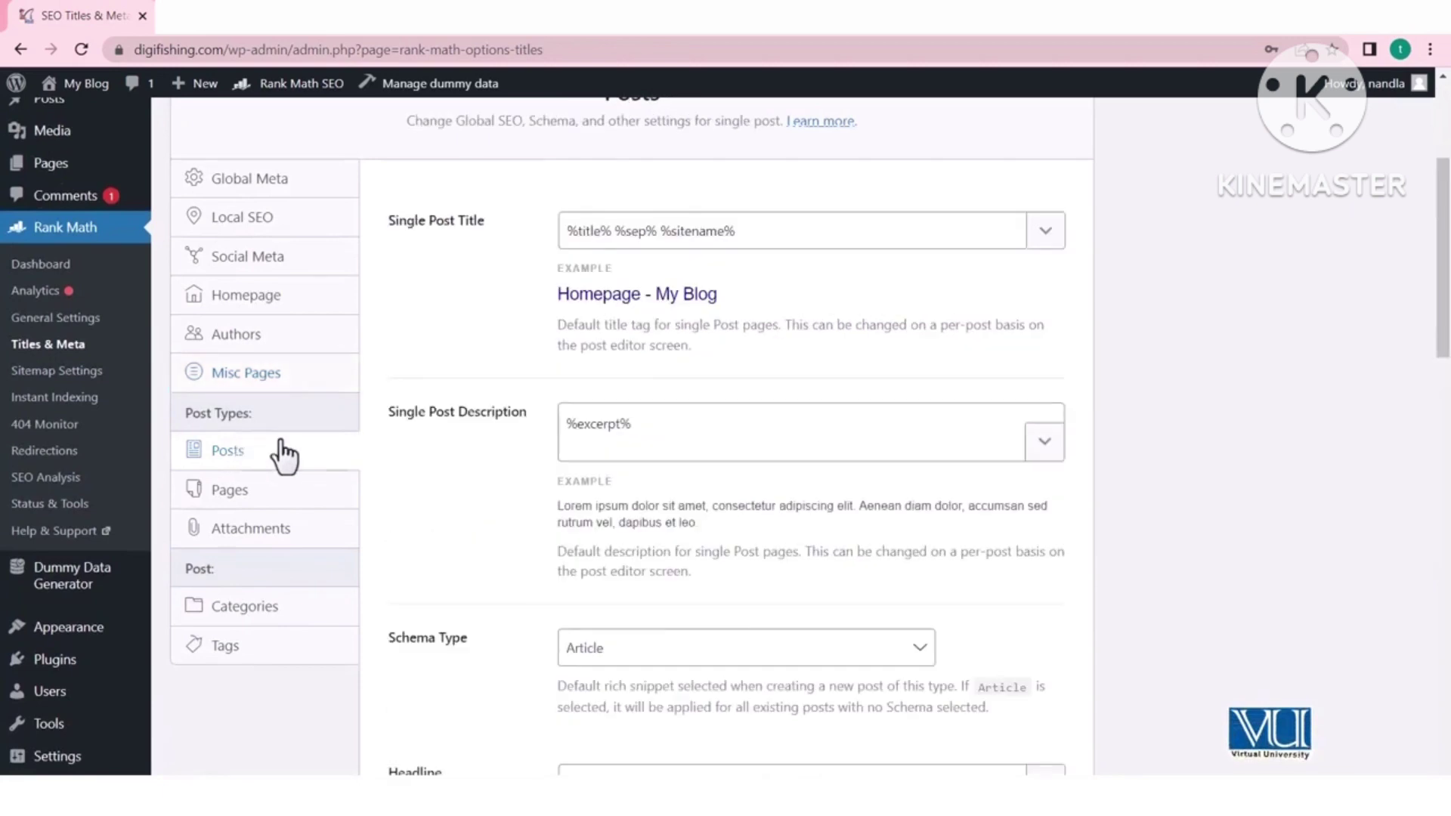
pyautogui.scroll(3, 489, 426)
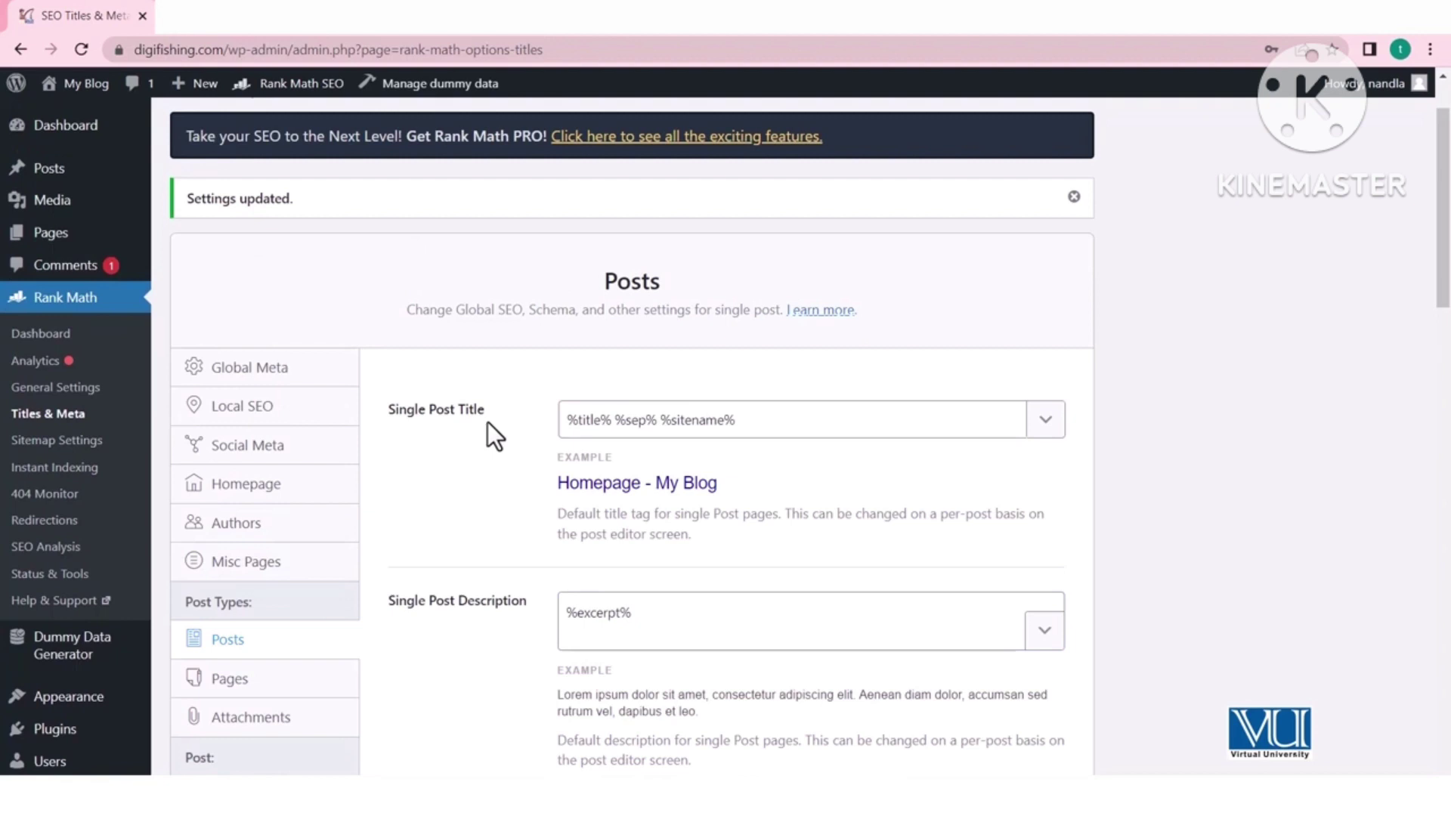
pyautogui.moveTo(612, 421); pyautogui.dragTo(566, 420)
pyautogui.click(546, 420)
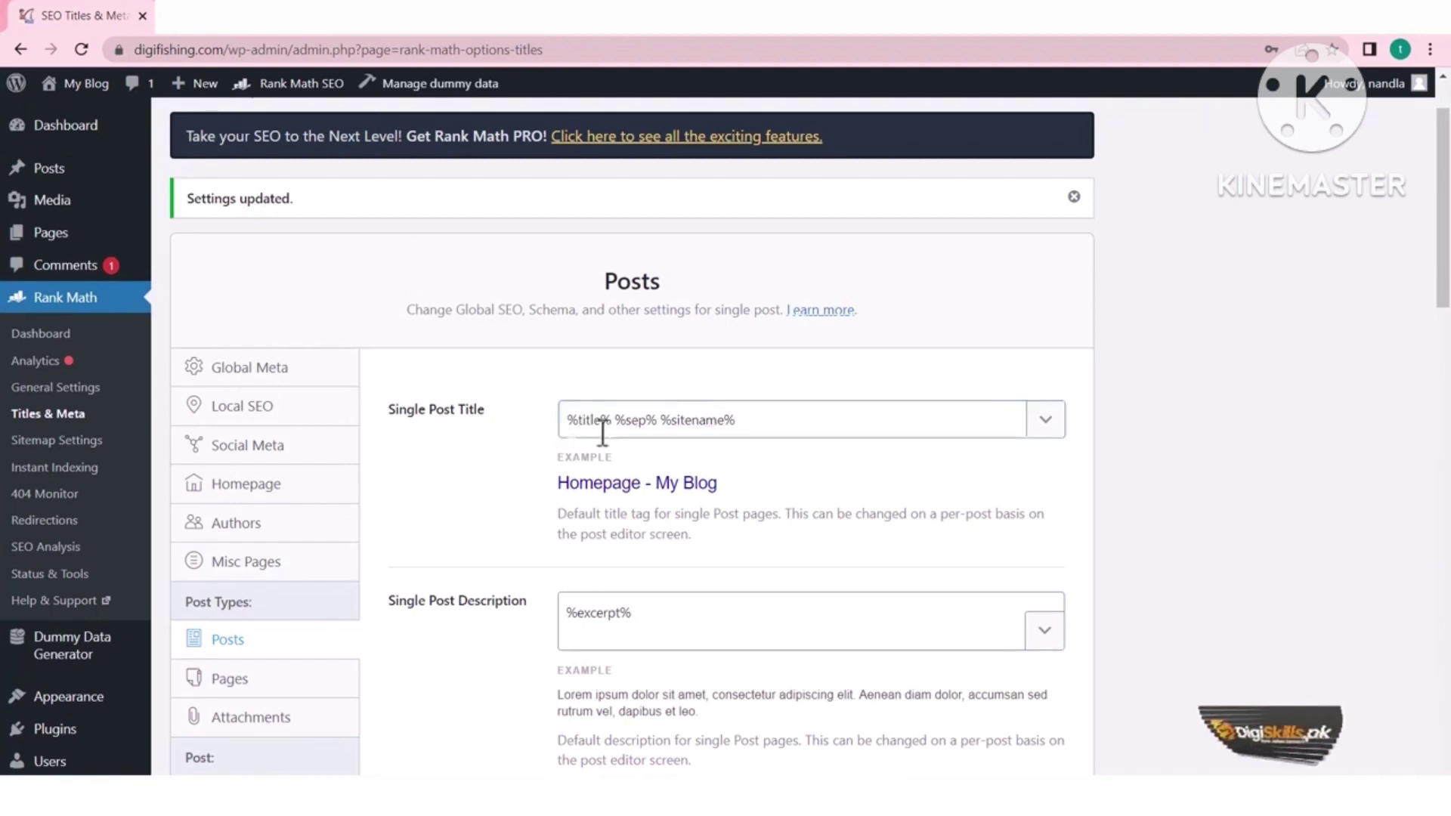
pyautogui.moveTo(659, 420); pyautogui.dragTo(628, 422)
pyautogui.moveTo(740, 421); pyautogui.dragTo(669, 421)
pyautogui.click(525, 476)
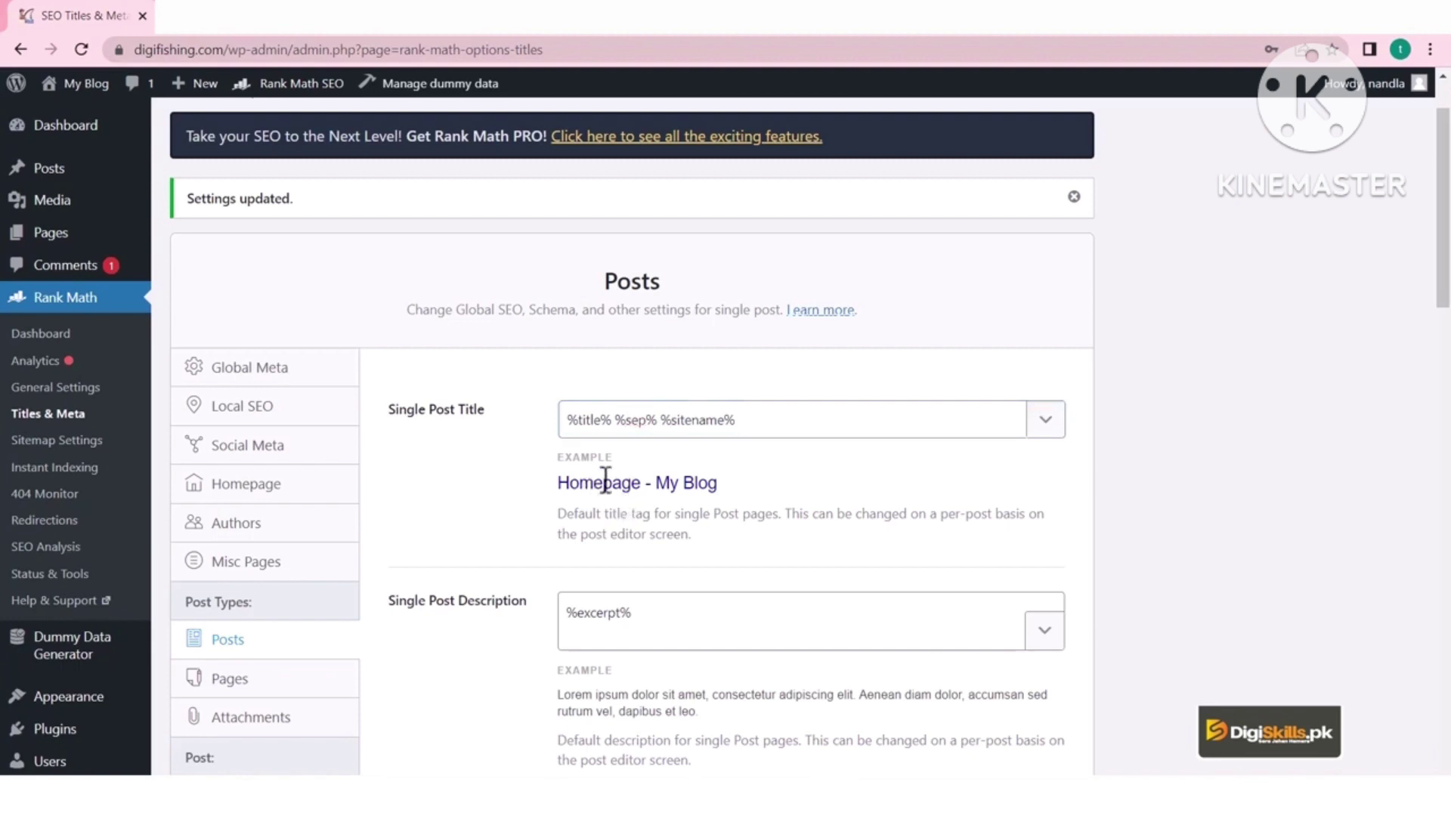
pyautogui.moveTo(642, 483); pyautogui.dragTo(528, 487)
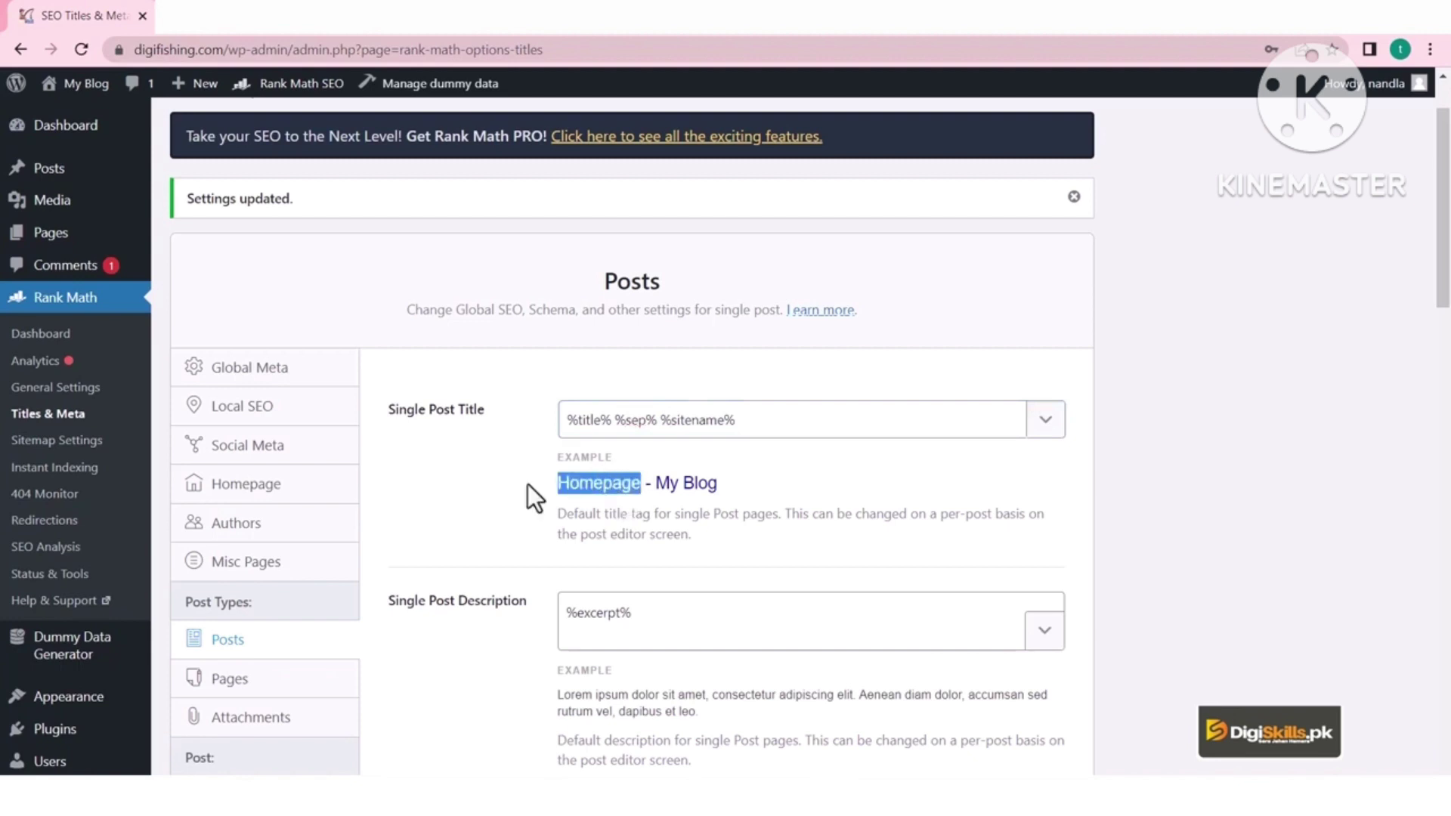
pyautogui.click(651, 482)
pyautogui.moveTo(718, 483); pyautogui.dragTo(675, 483)
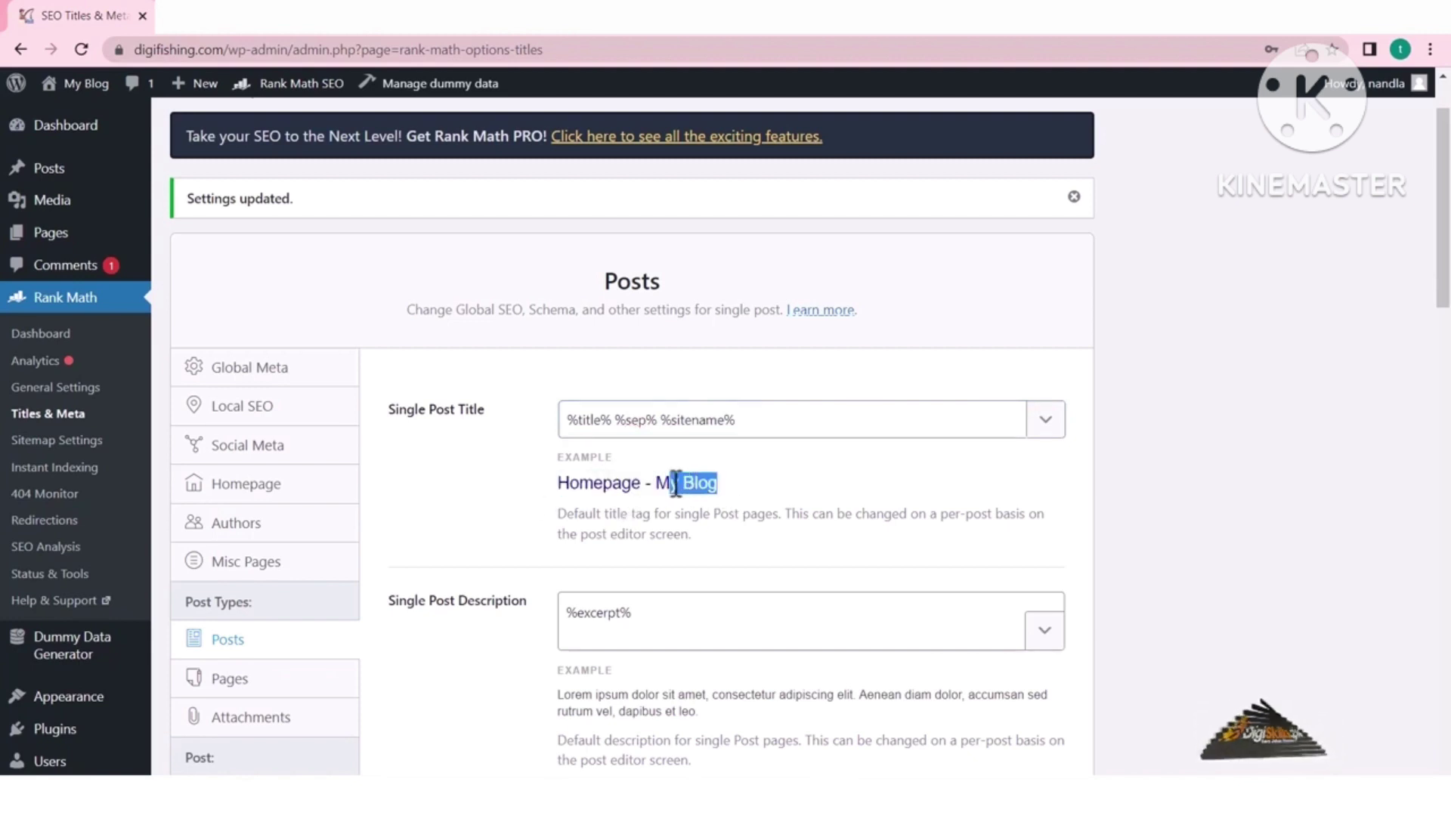
pyautogui.click(473, 483)
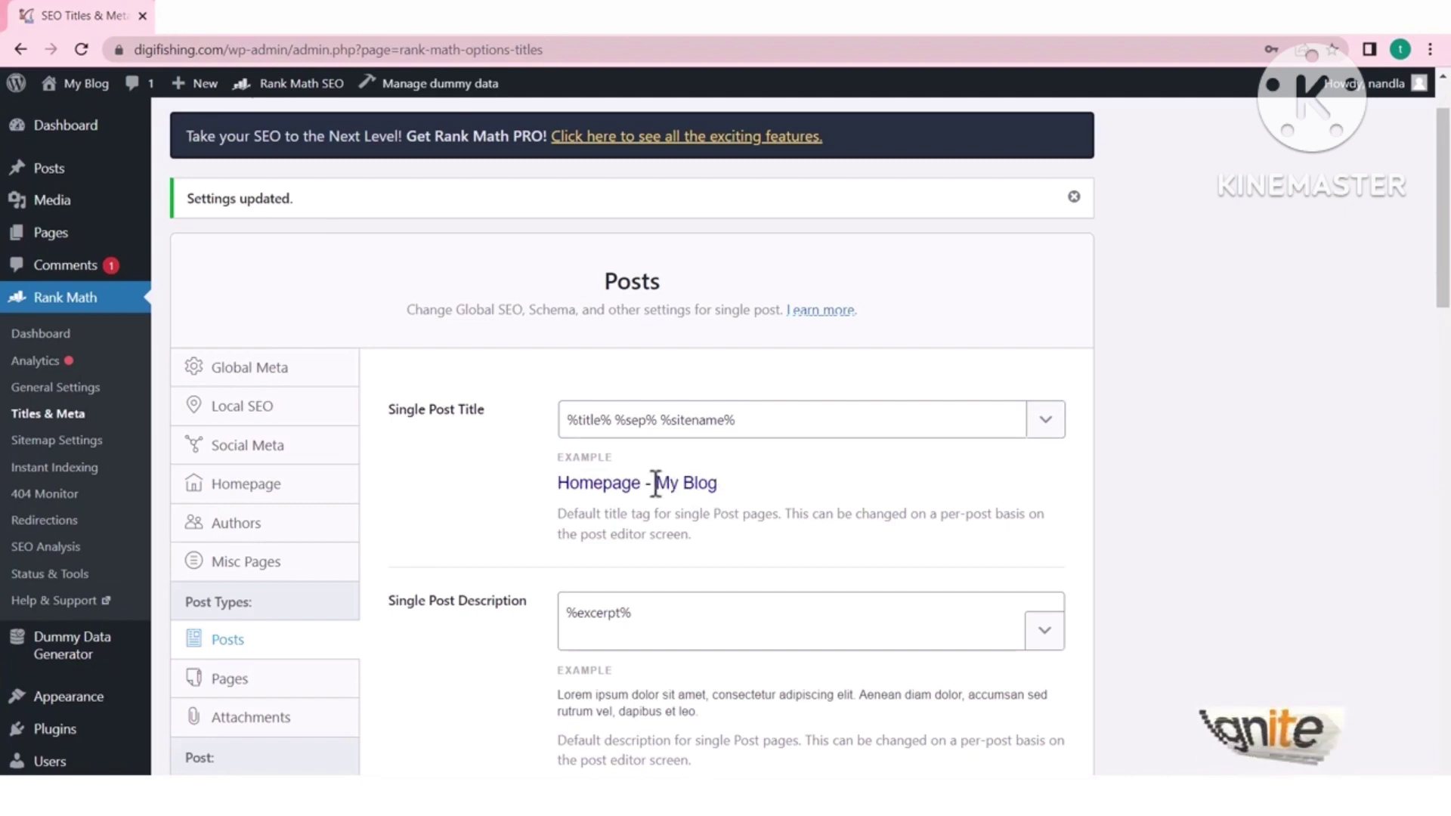
# Step: Review the remaining Posts settings from Single Post Description to Custom Fields and save them with their current options
pyautogui.scroll(-1, 520, 511)
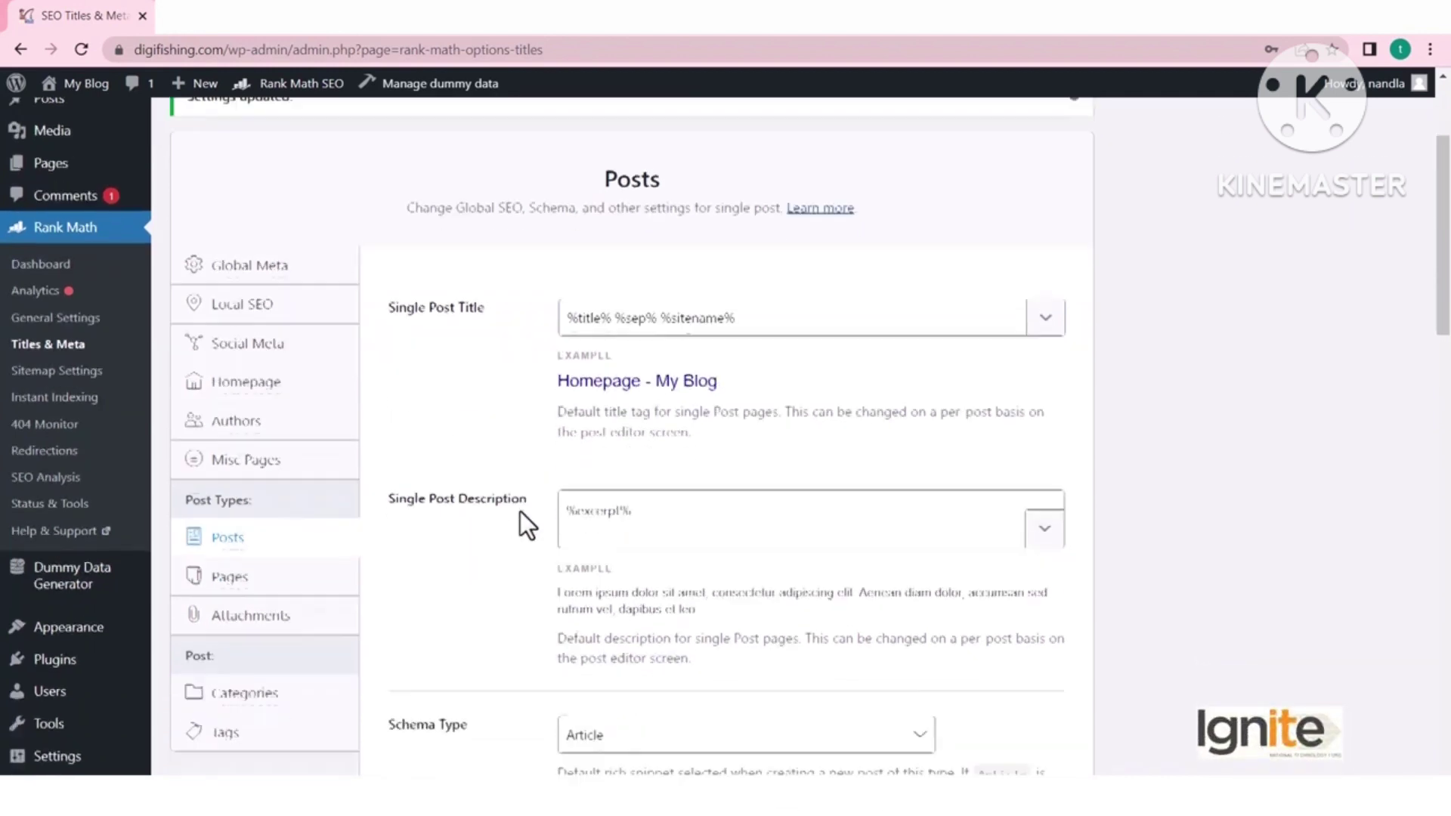
pyautogui.scroll(-1, 520, 511)
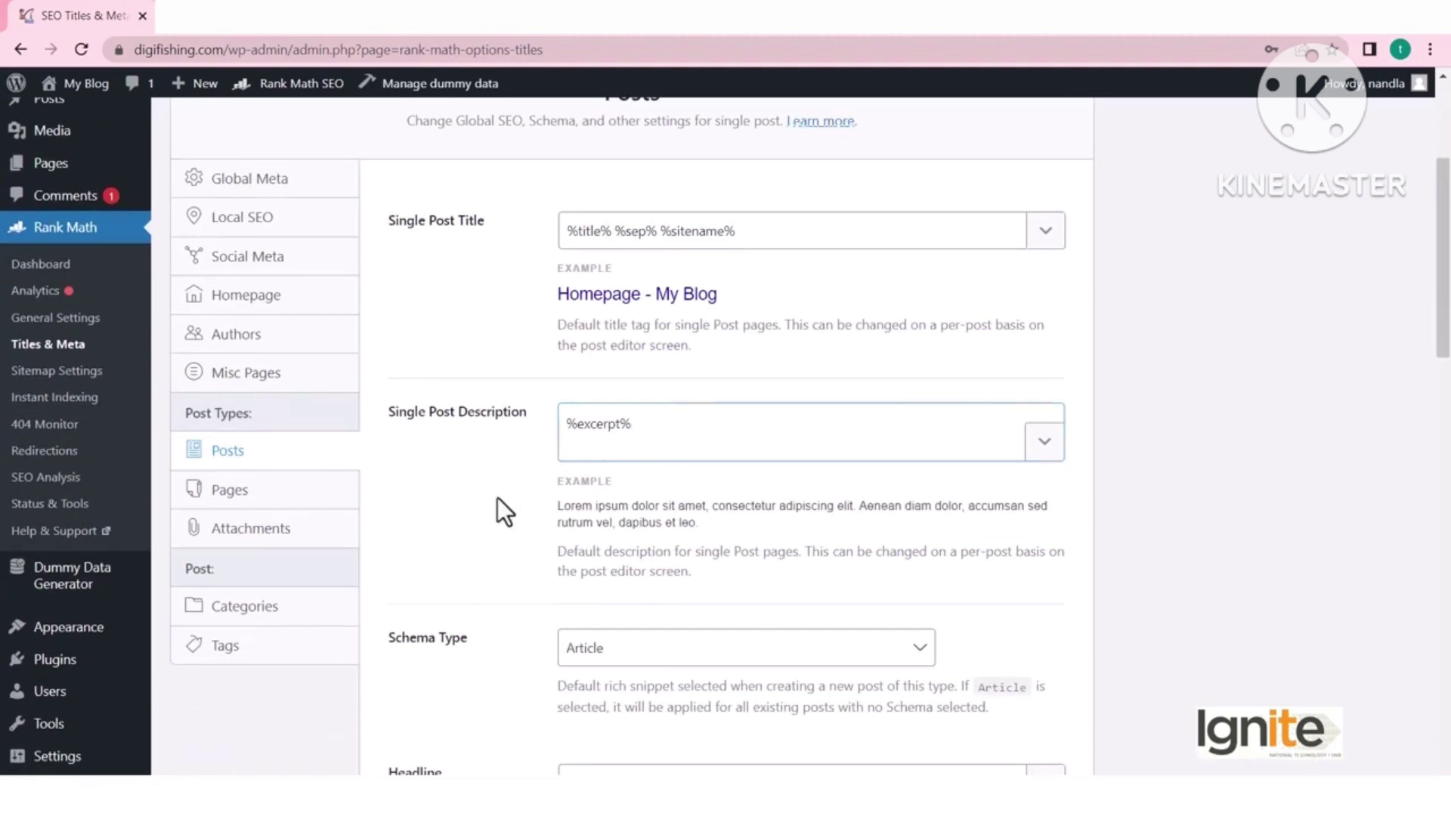
pyautogui.scroll(-3, 497, 511)
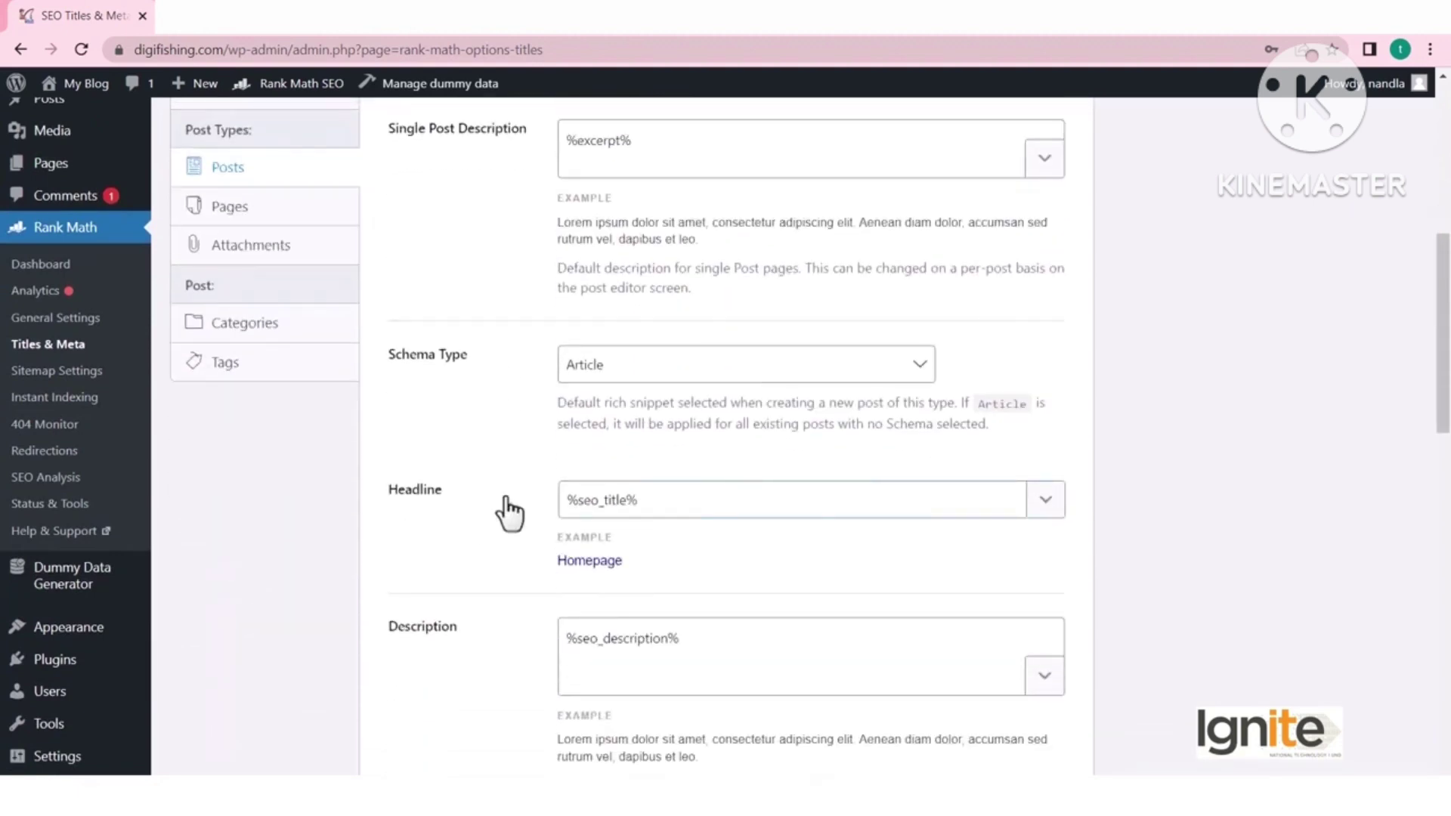
pyautogui.scroll(-2, 509, 503)
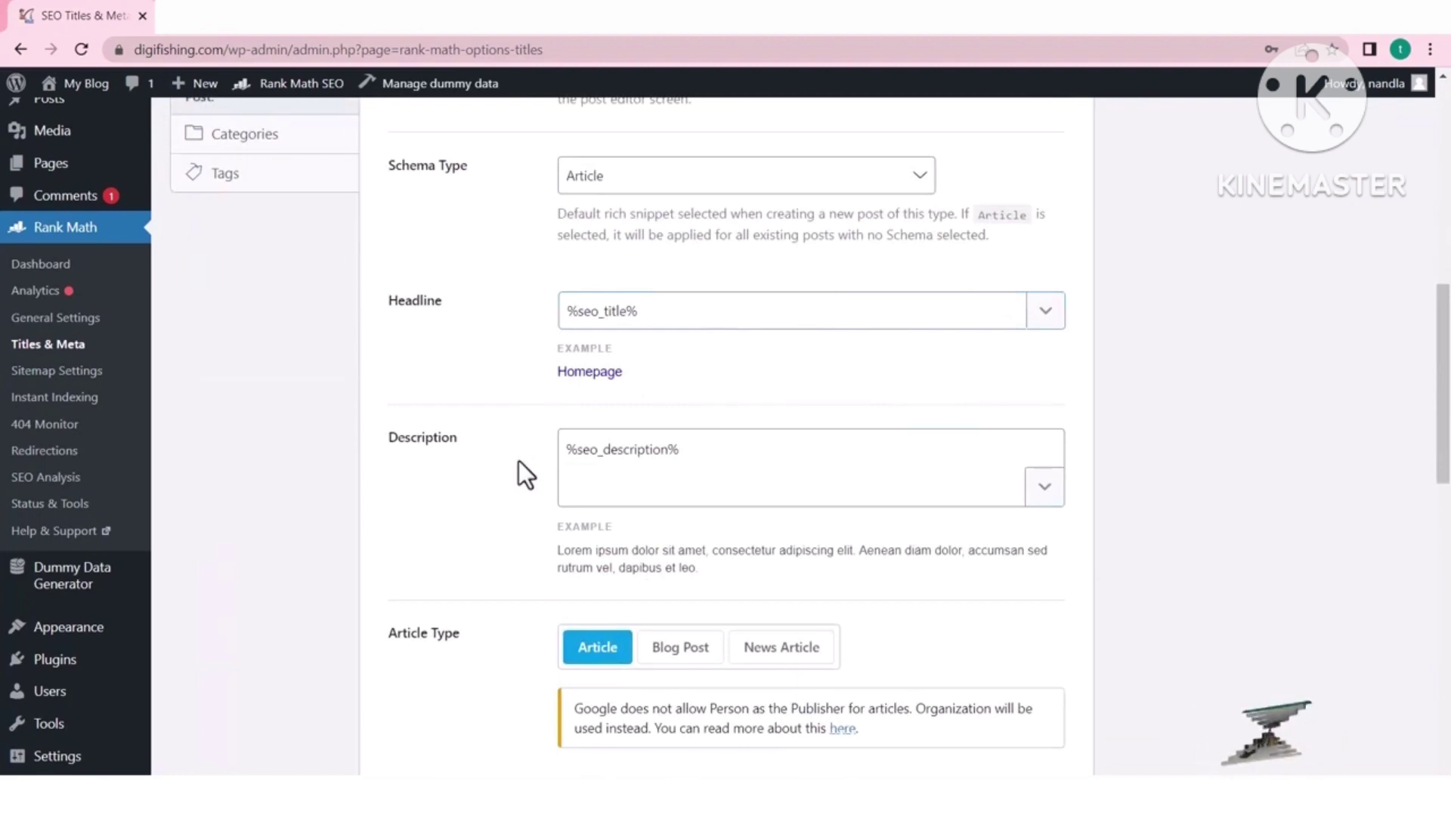
pyautogui.scroll(-5, 518, 461)
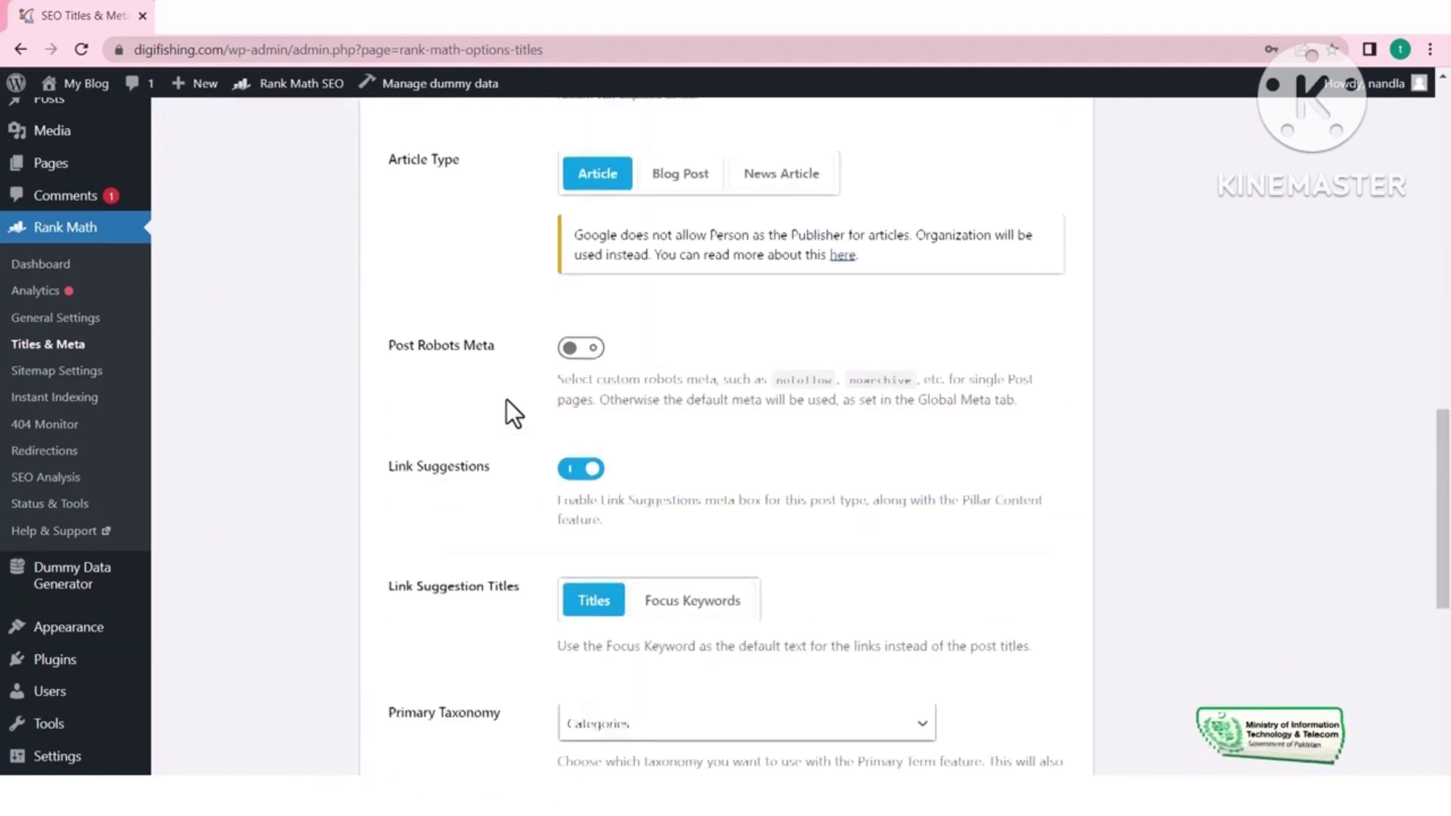
pyautogui.scroll(-5, 508, 415)
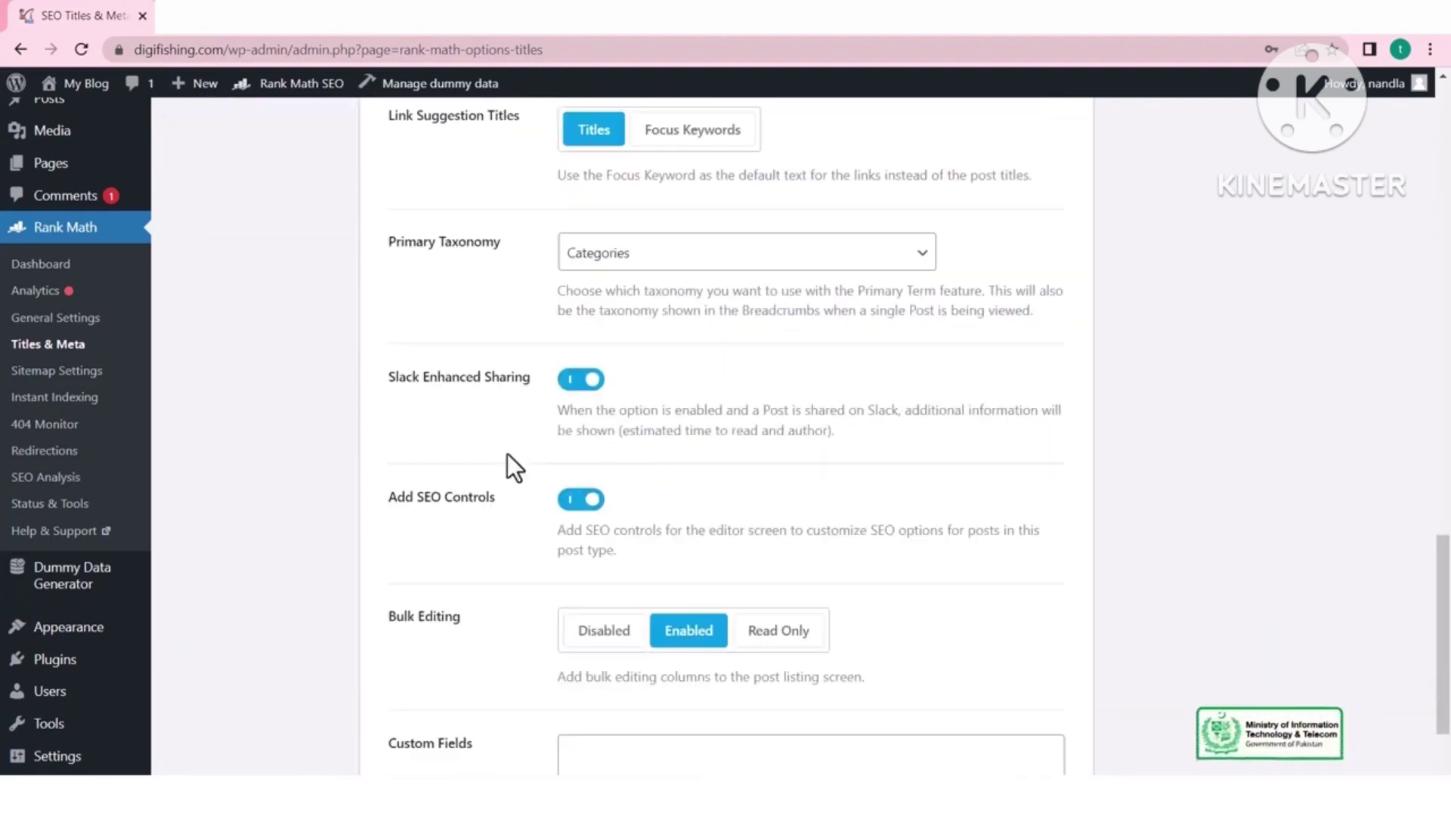
pyautogui.scroll(-3, 531, 484)
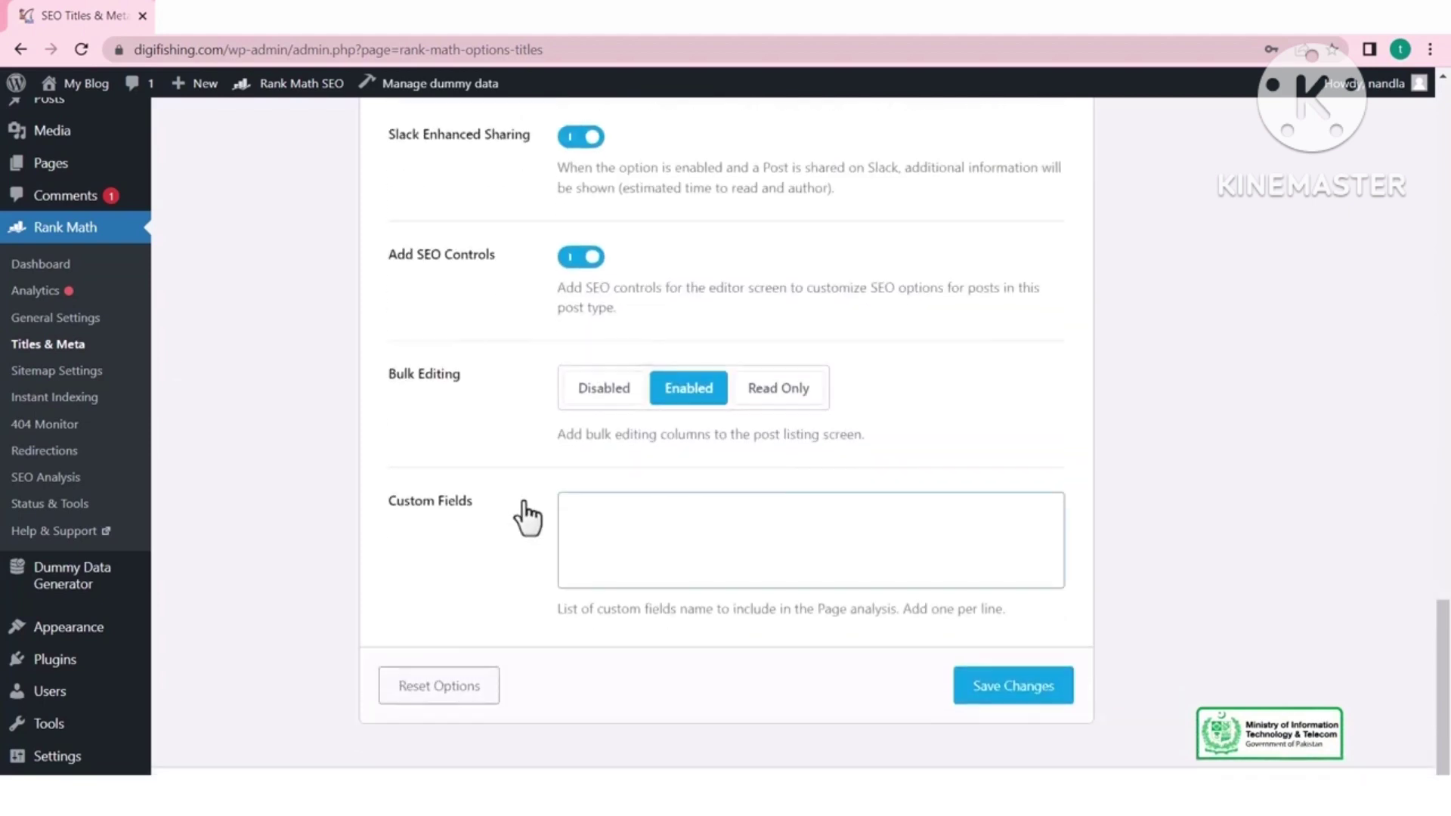
pyautogui.click(1047, 689)
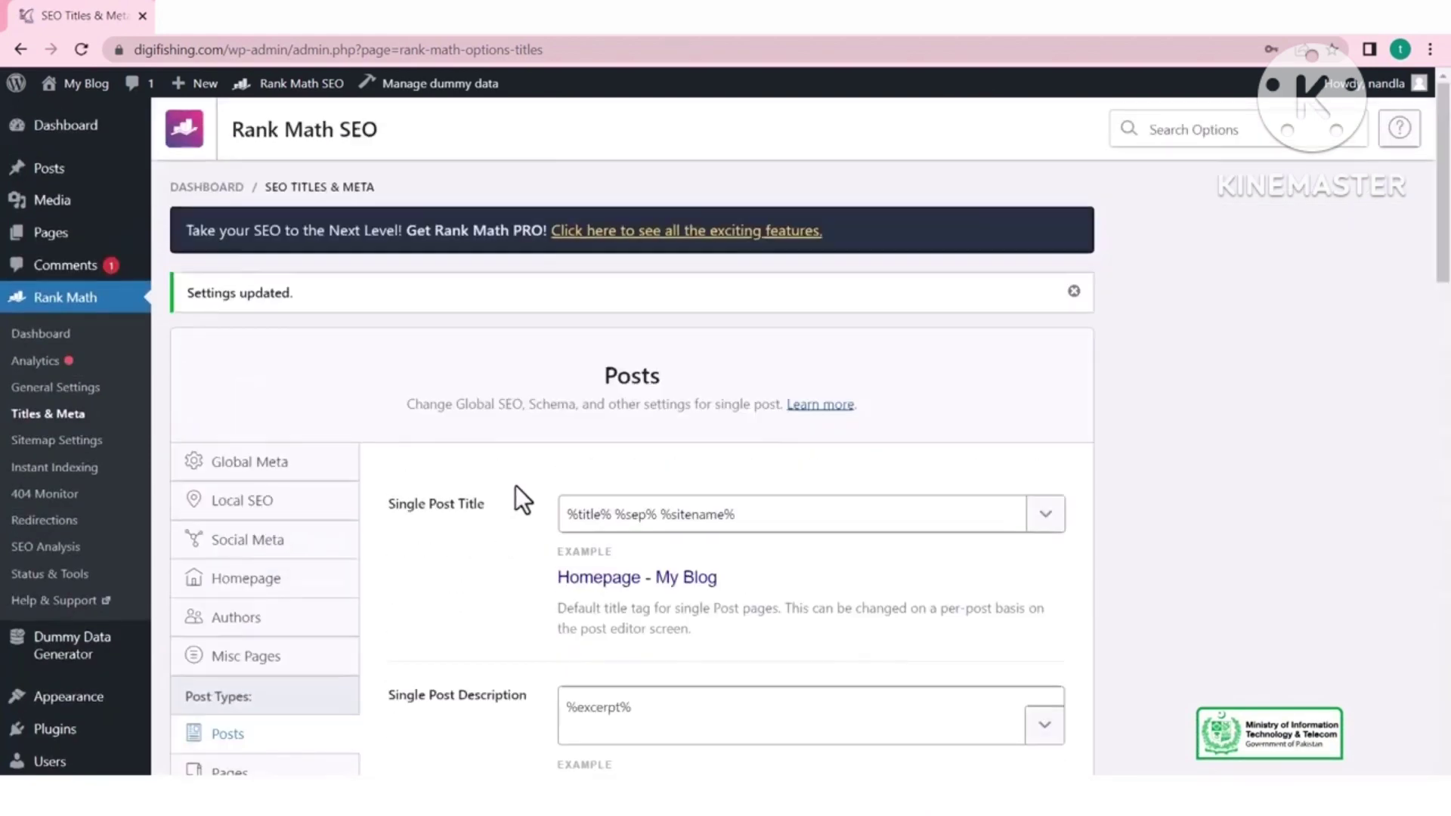
# Step: View the Titles & Meta settings for Pages and Attachments
pyautogui.scroll(-3, 514, 485)
pyautogui.click(256, 498)
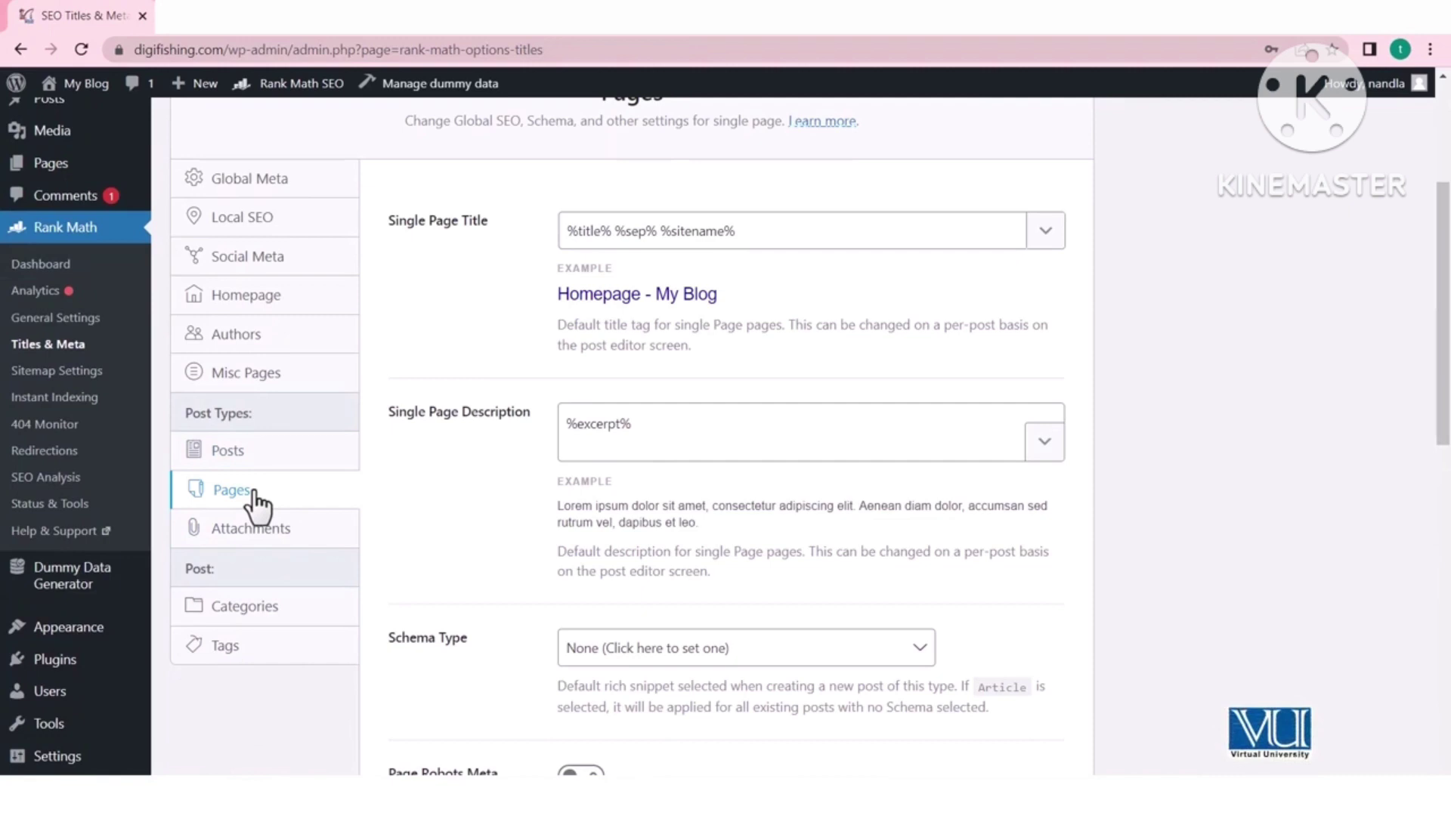
pyautogui.click(295, 538)
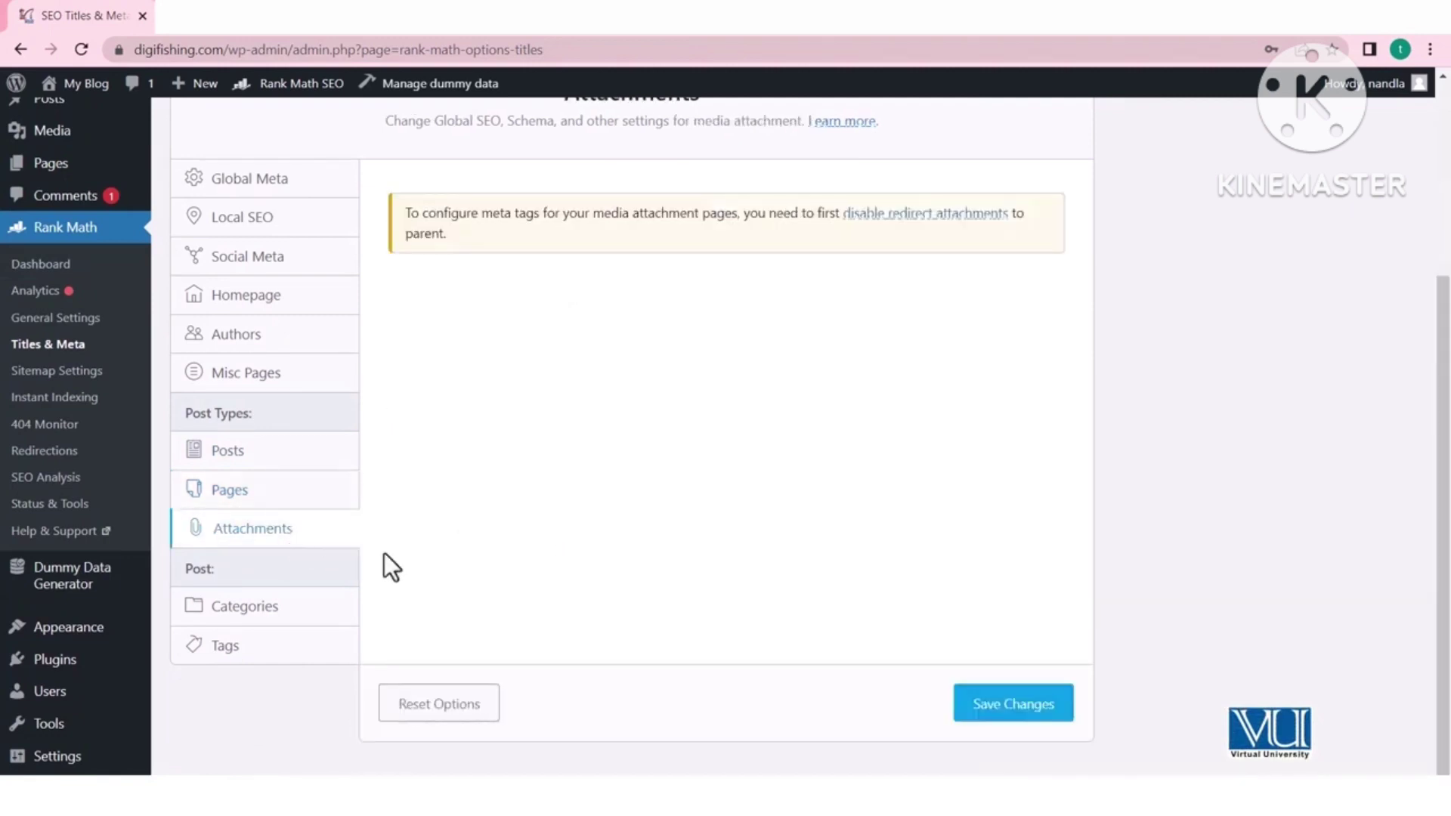
# Step: Open the Categories settings and examine the variables in the category archive title and description formats
pyautogui.click(279, 611)
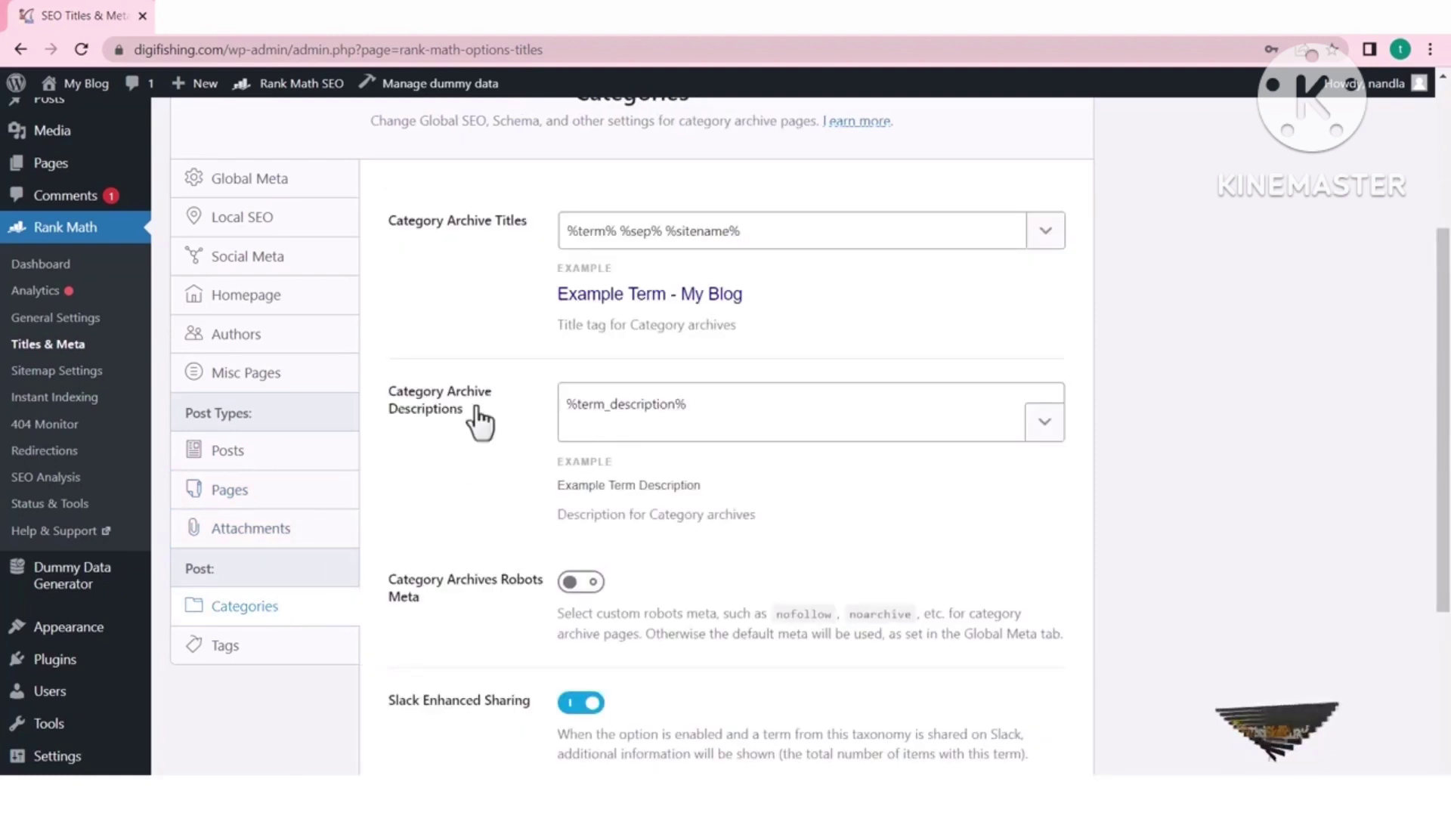
pyautogui.moveTo(618, 228); pyautogui.dragTo(549, 246)
pyautogui.click(514, 255)
pyautogui.moveTo(667, 229); pyautogui.dragTo(618, 230)
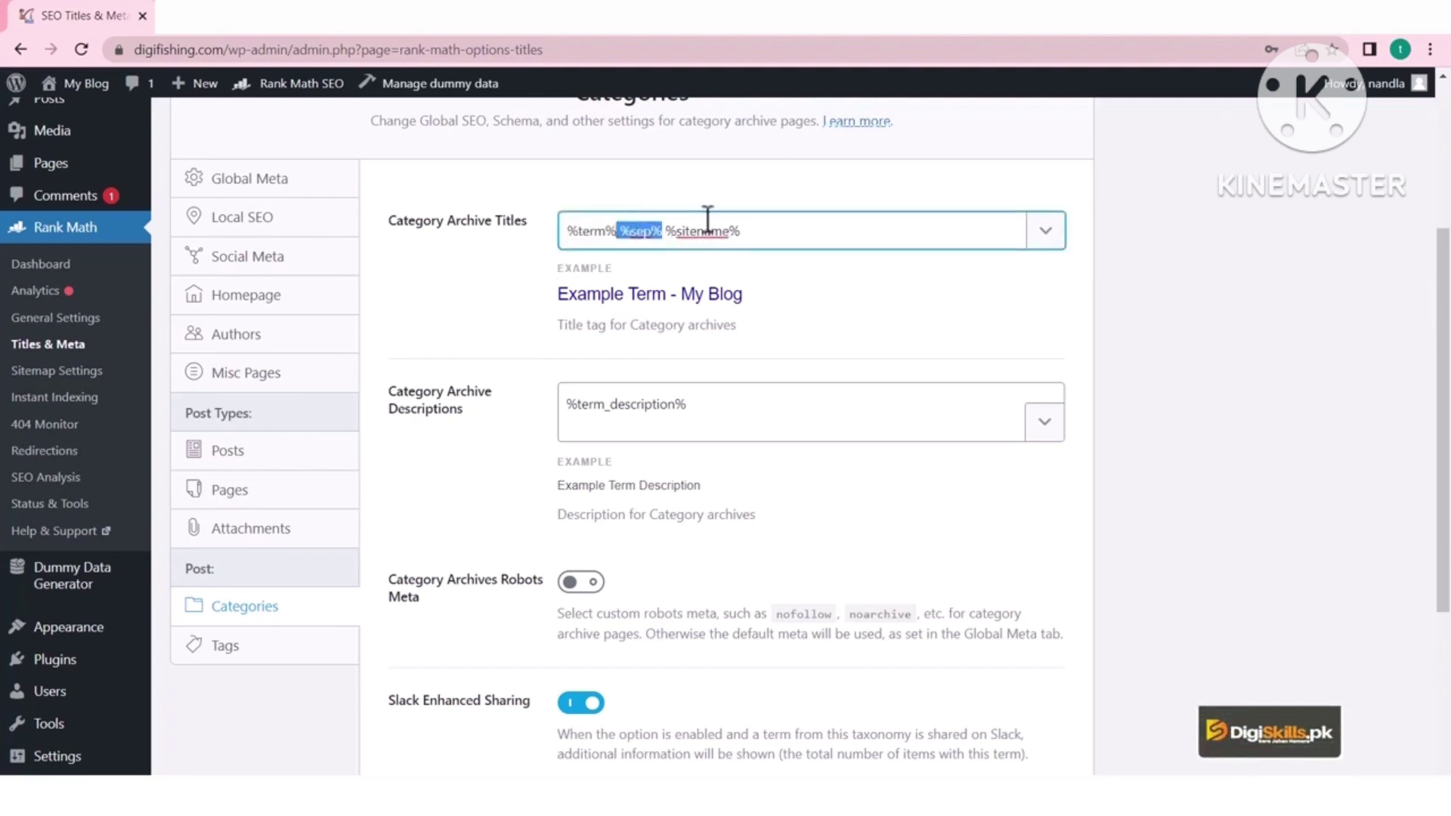
pyautogui.scroll(-1, 532, 420)
pyautogui.moveTo(683, 310); pyautogui.dragTo(563, 311)
pyautogui.click(567, 311)
pyautogui.click(520, 355)
# Step: Review the remaining Categories options down to Remove Snippet Data and save the category settings
pyautogui.scroll(-2, 520, 360)
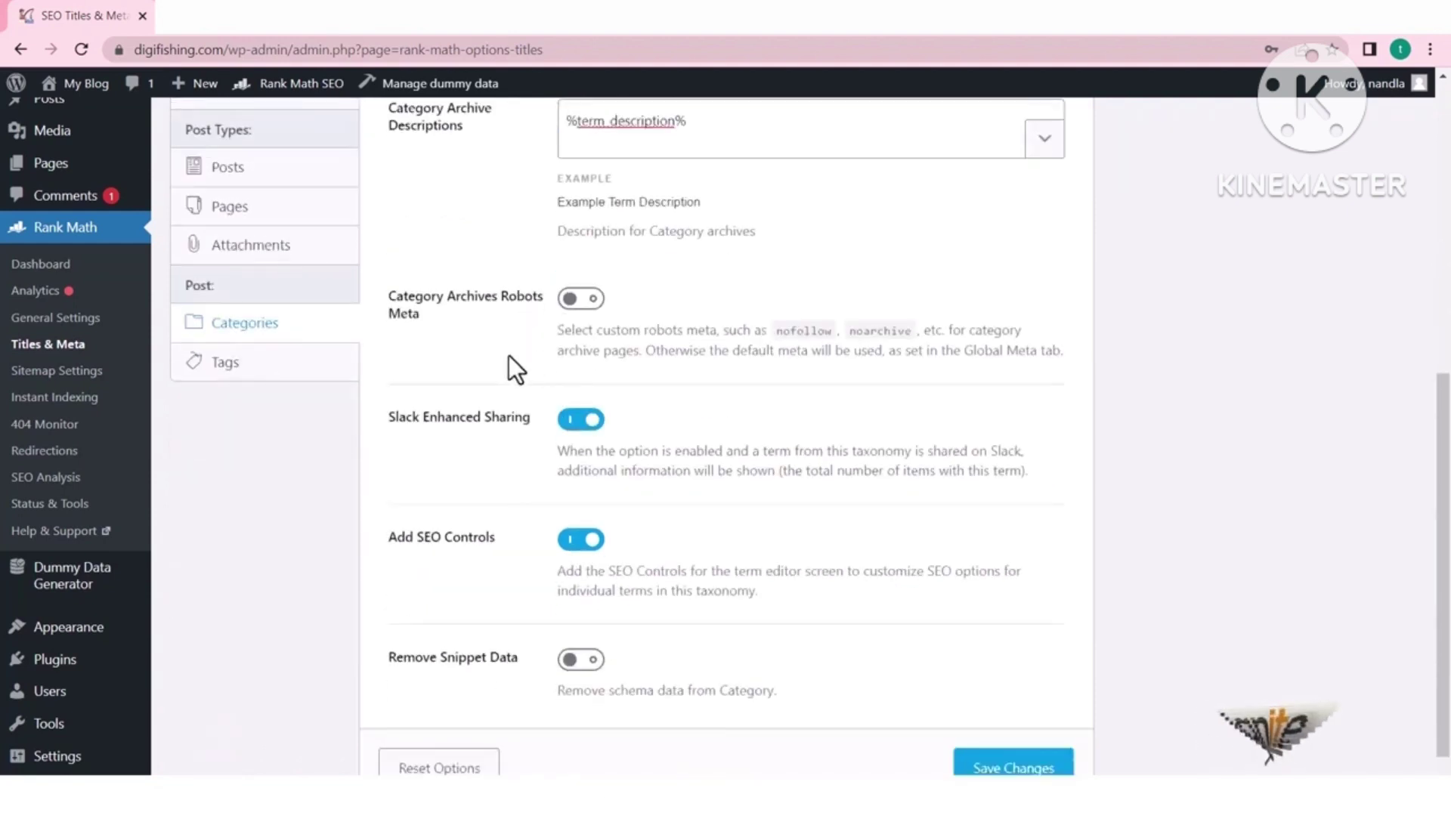
pyautogui.scroll(-1, 509, 366)
pyautogui.click(1051, 693)
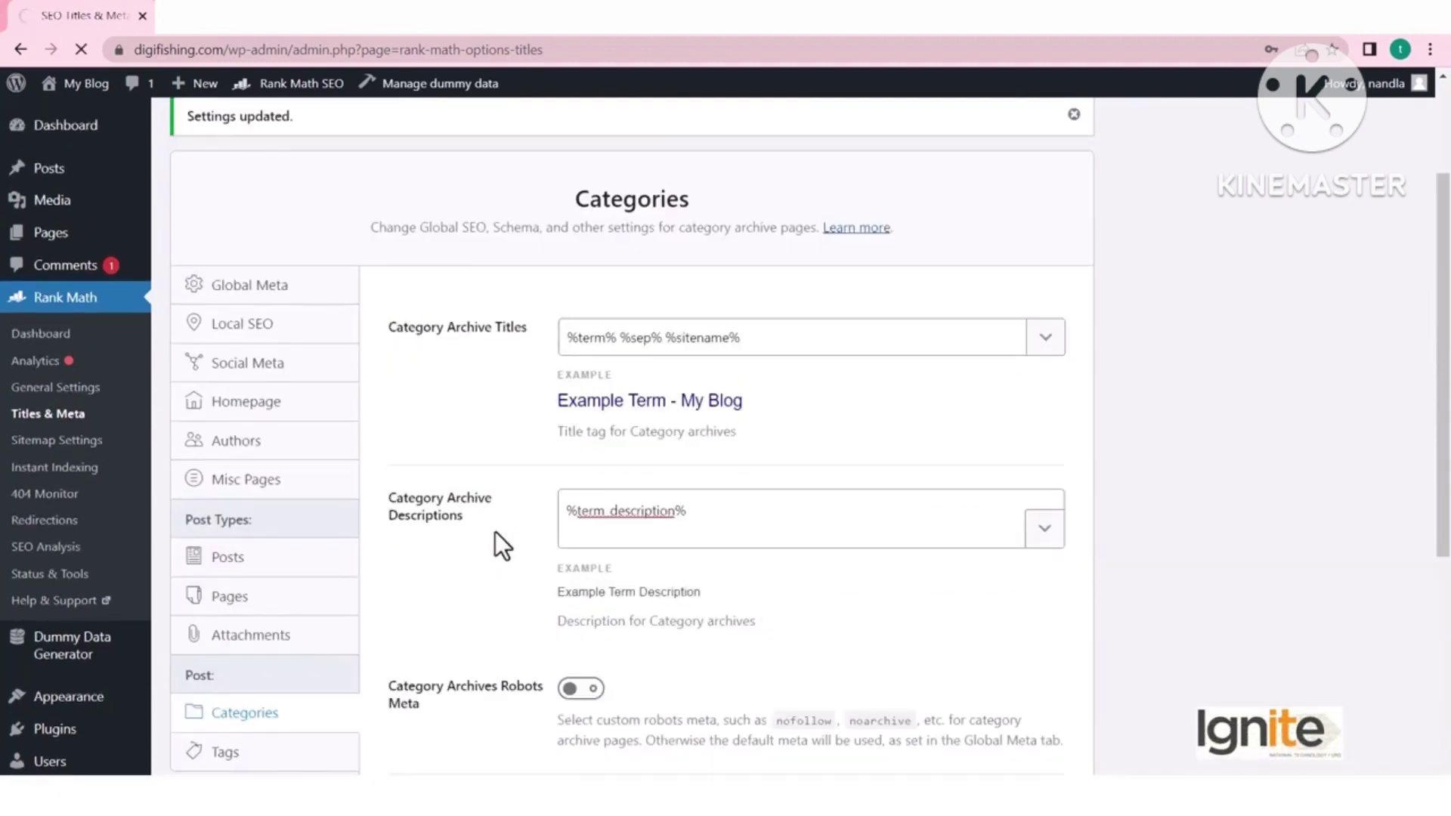
# Step: Open the Tags settings under Titles & Meta, review them down to Remove Snippet Data, and save them with their current options
pyautogui.scroll(-3, 446, 532)
pyautogui.scroll(-1, 446, 532)
pyautogui.click(291, 579)
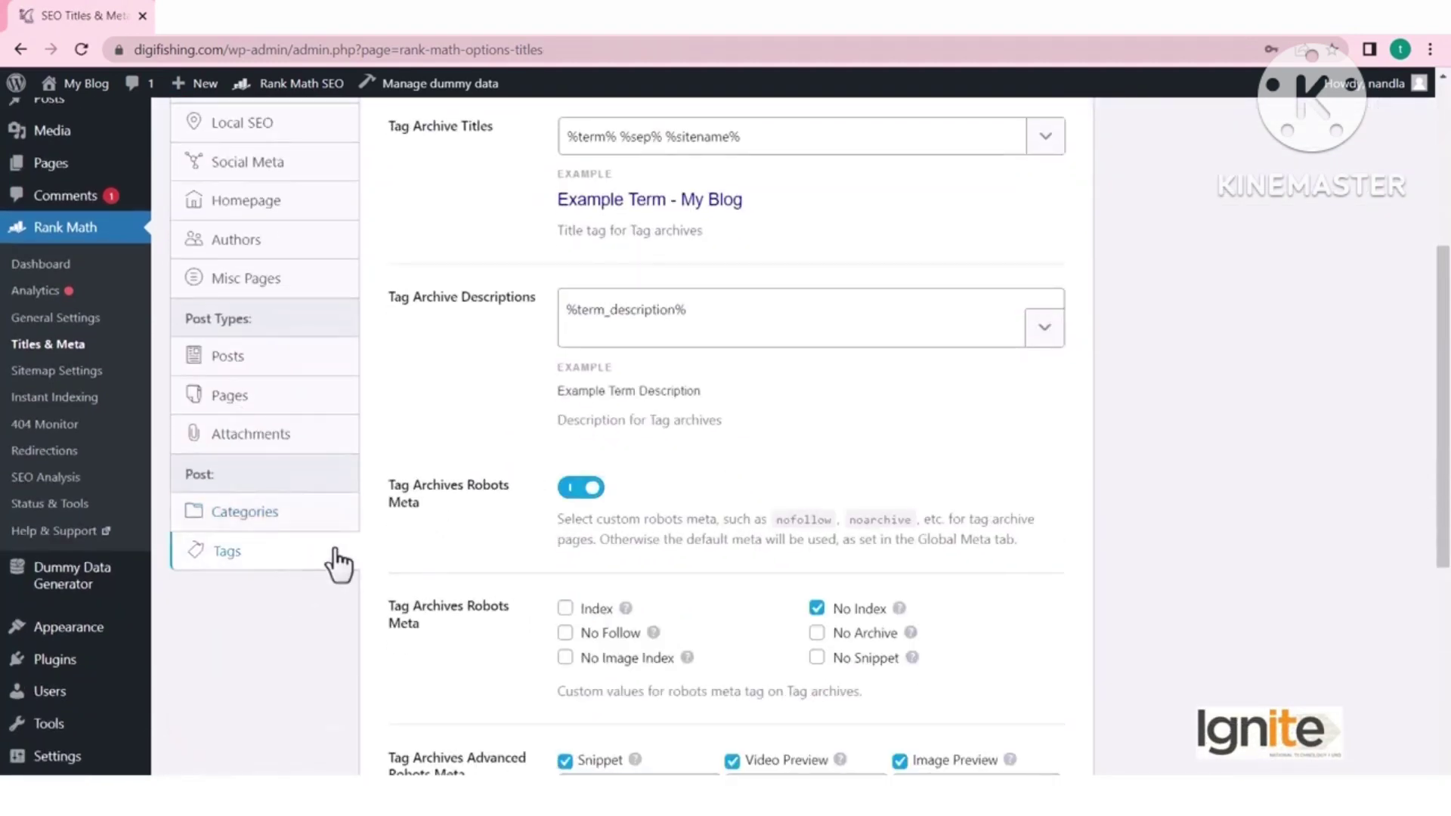
pyautogui.scroll(-6, 446, 521)
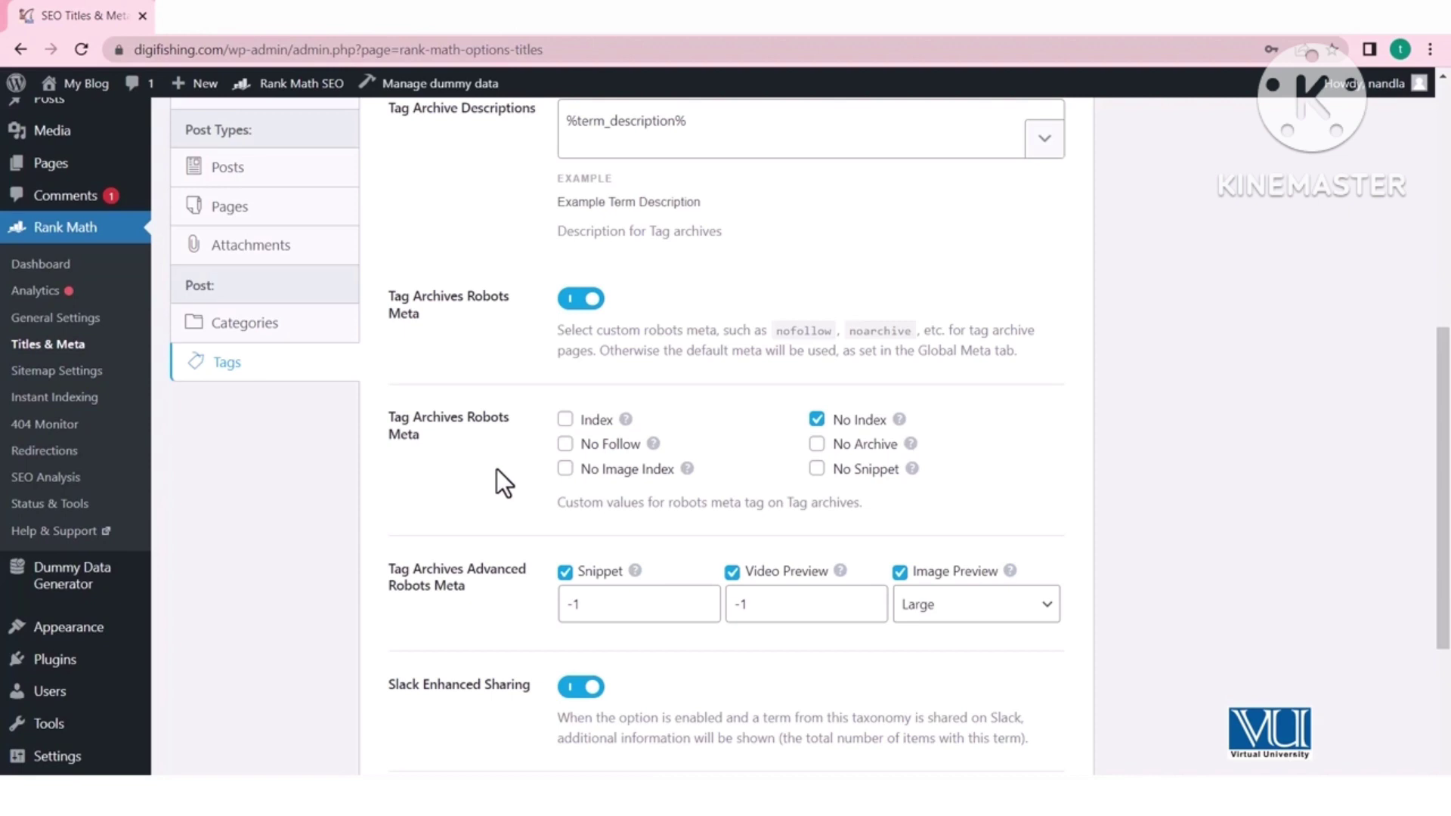
pyautogui.scroll(-5, 592, 538)
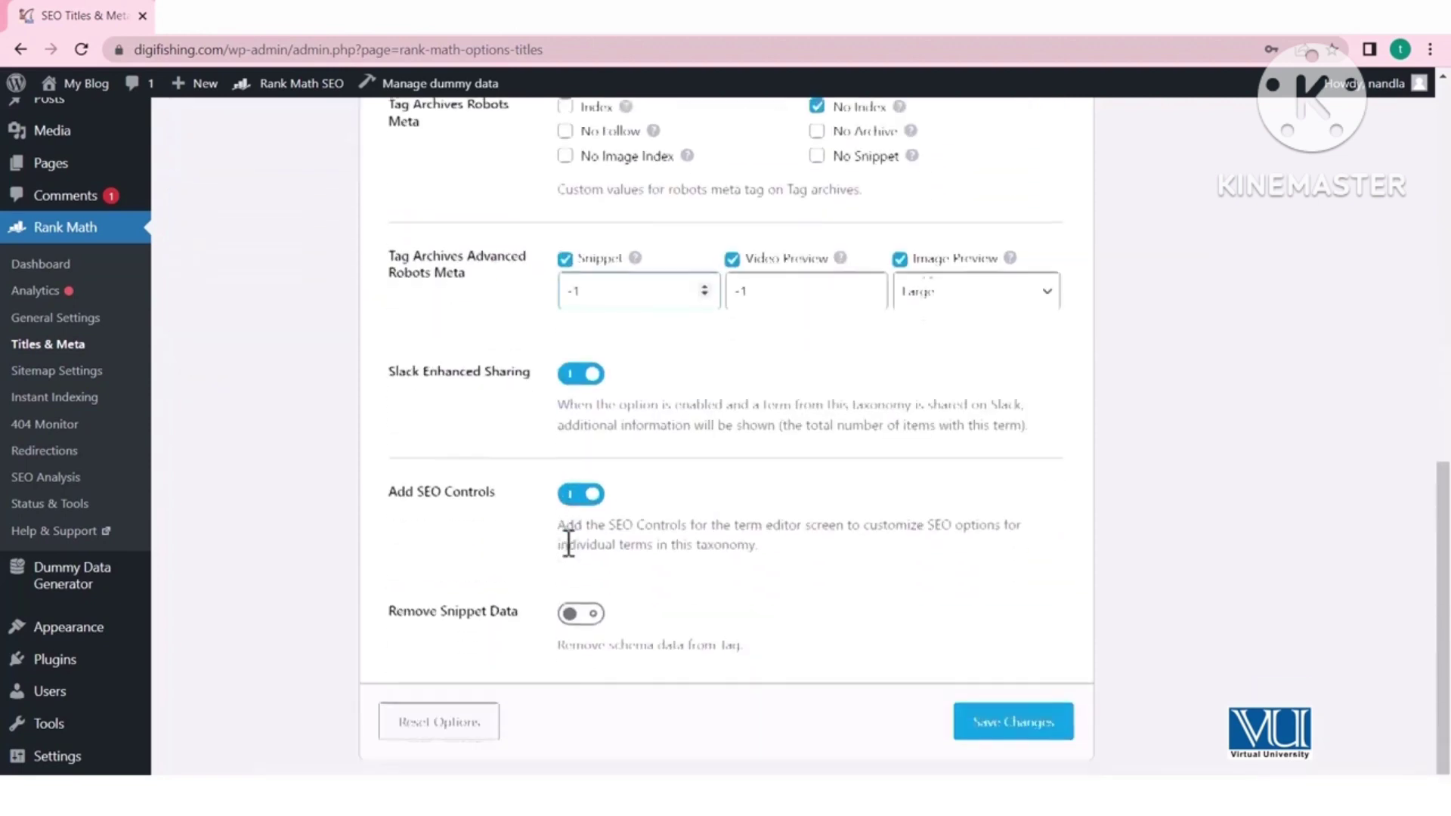
pyautogui.click(978, 689)
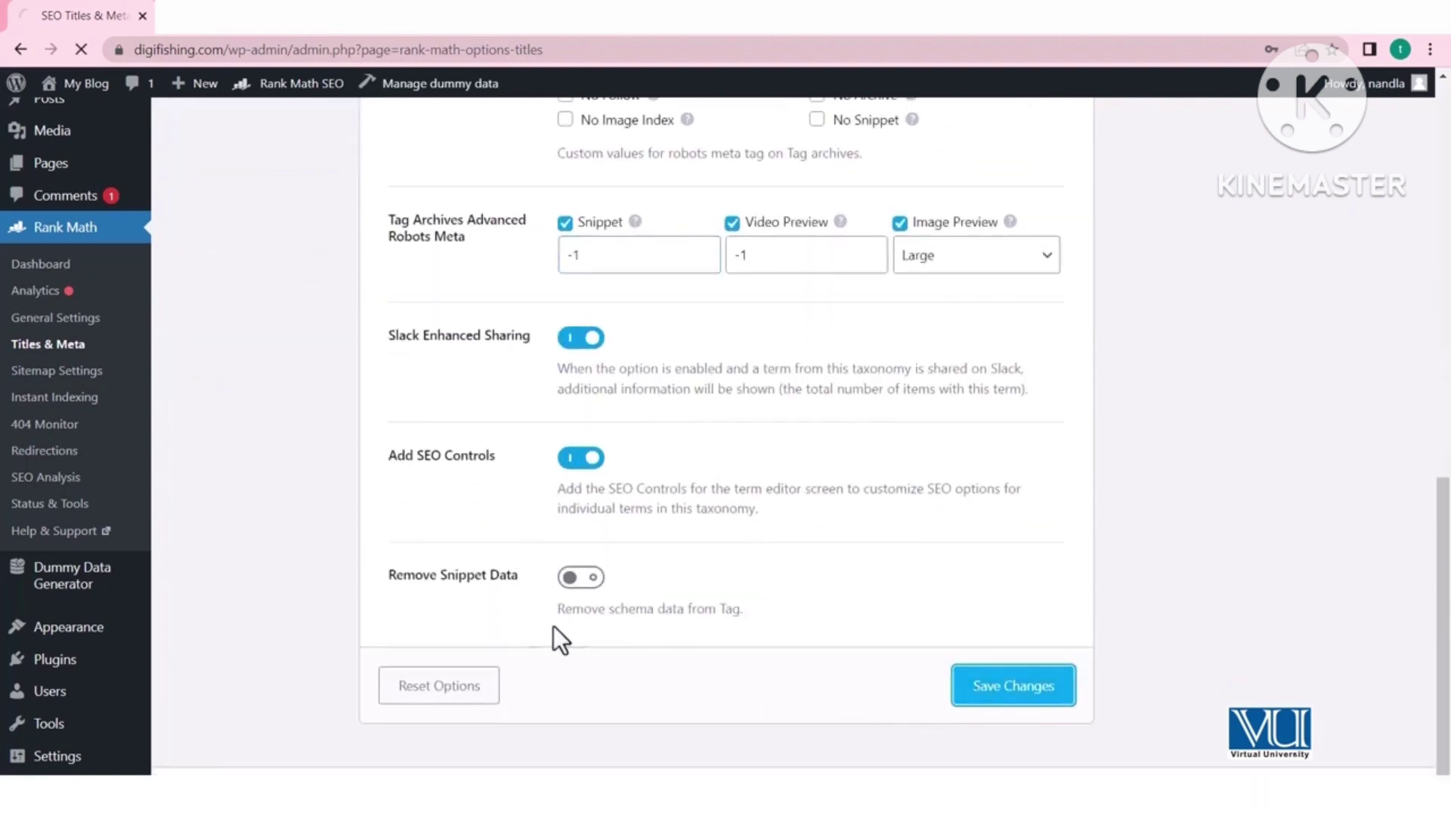
# Step: Open the general Sitemap Settings, turn on Include Featured Images, and save the changes
pyautogui.click(108, 444)
pyautogui.scroll(-3, 482, 419)
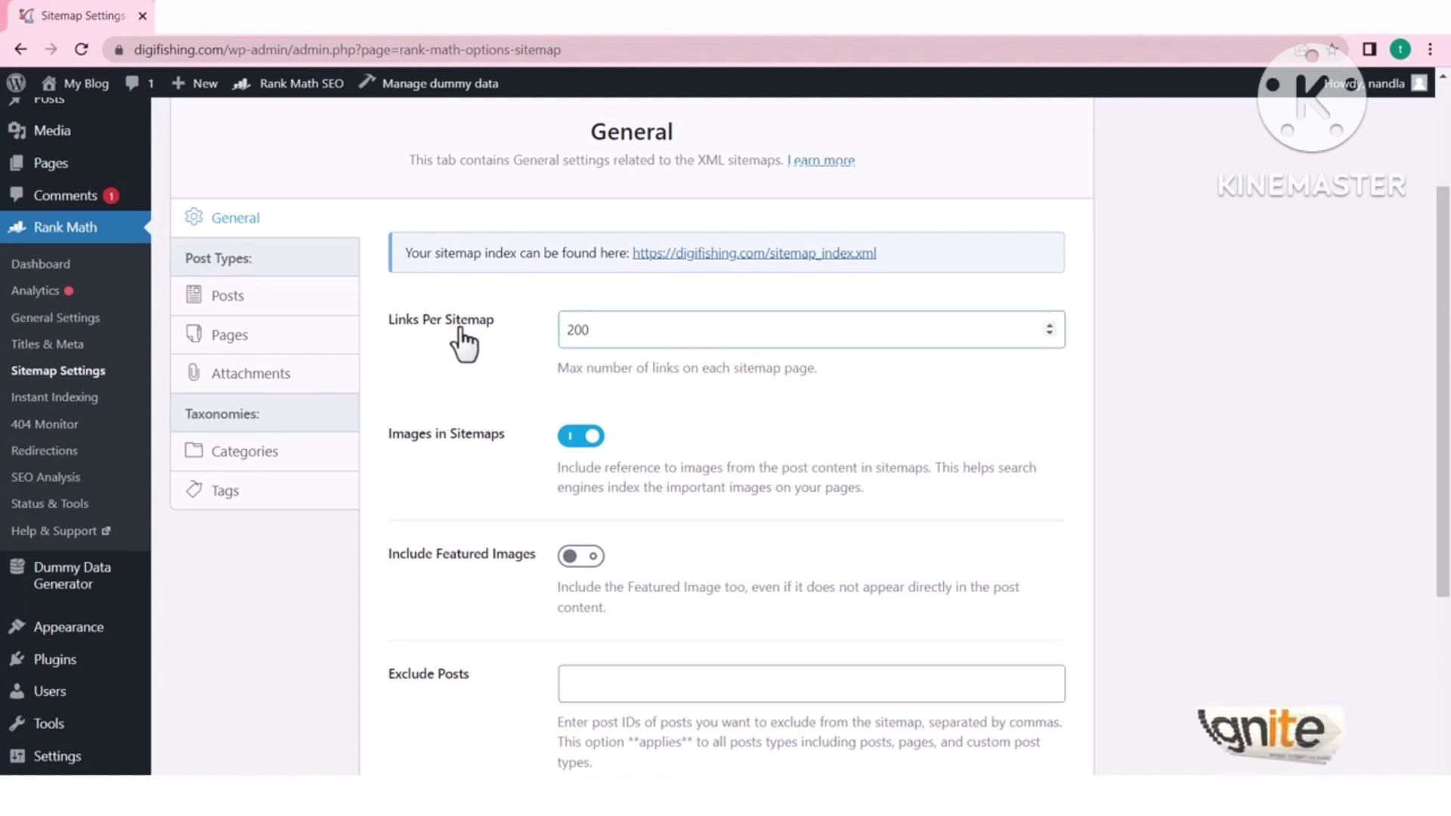
pyautogui.scroll(-3, 510, 462)
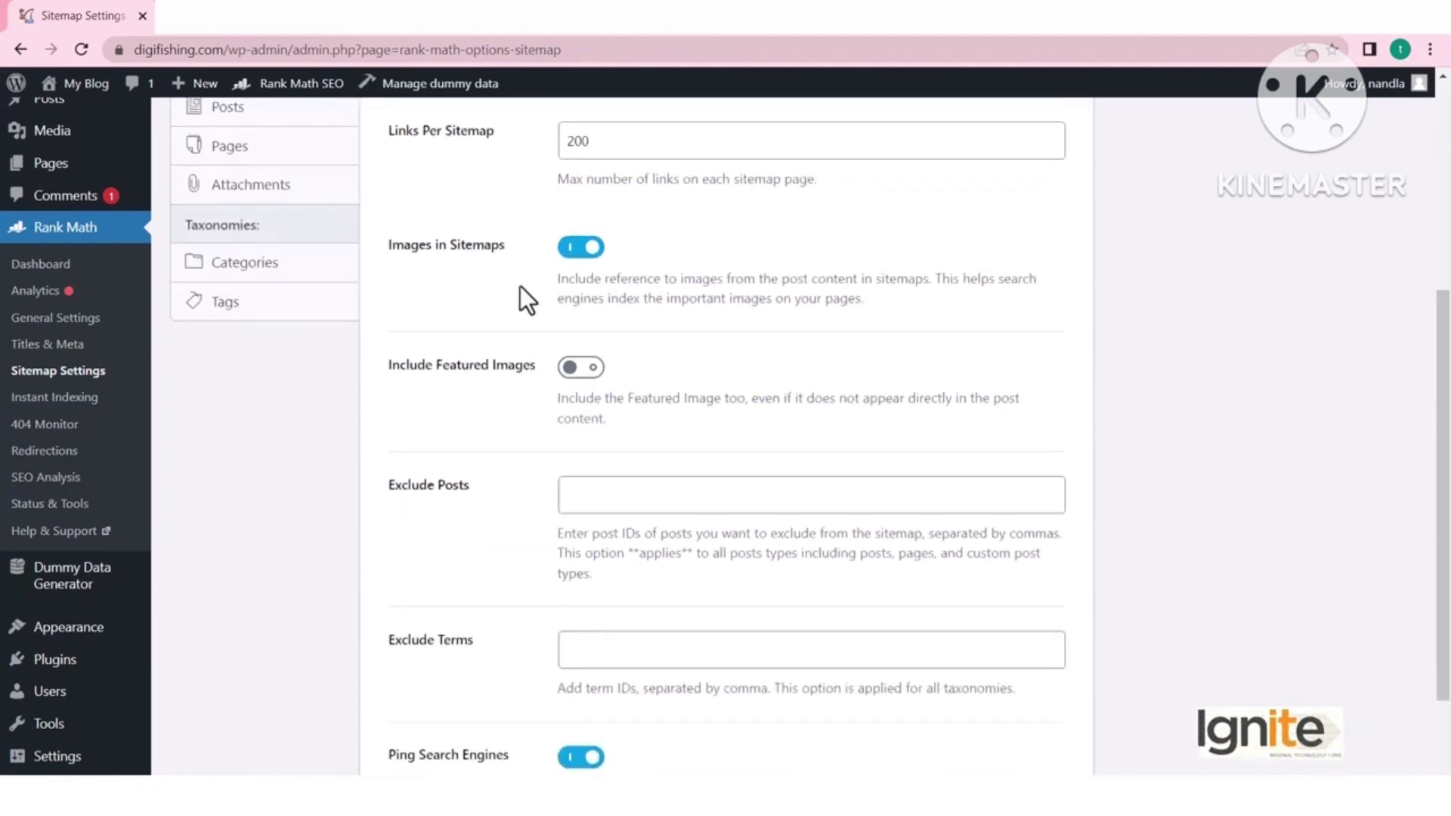
pyautogui.click(589, 369)
pyautogui.scroll(-3, 515, 433)
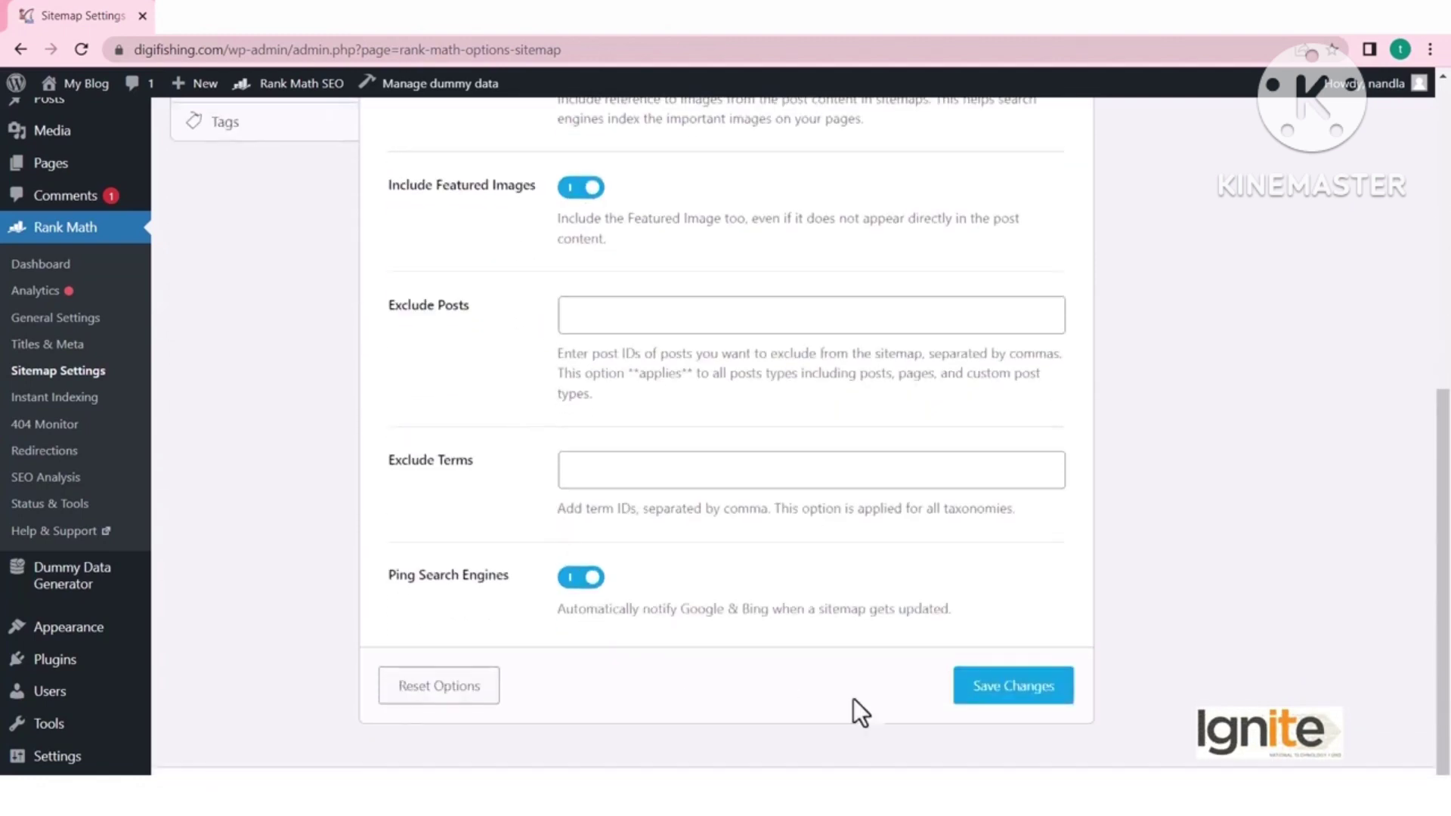
pyautogui.click(1016, 691)
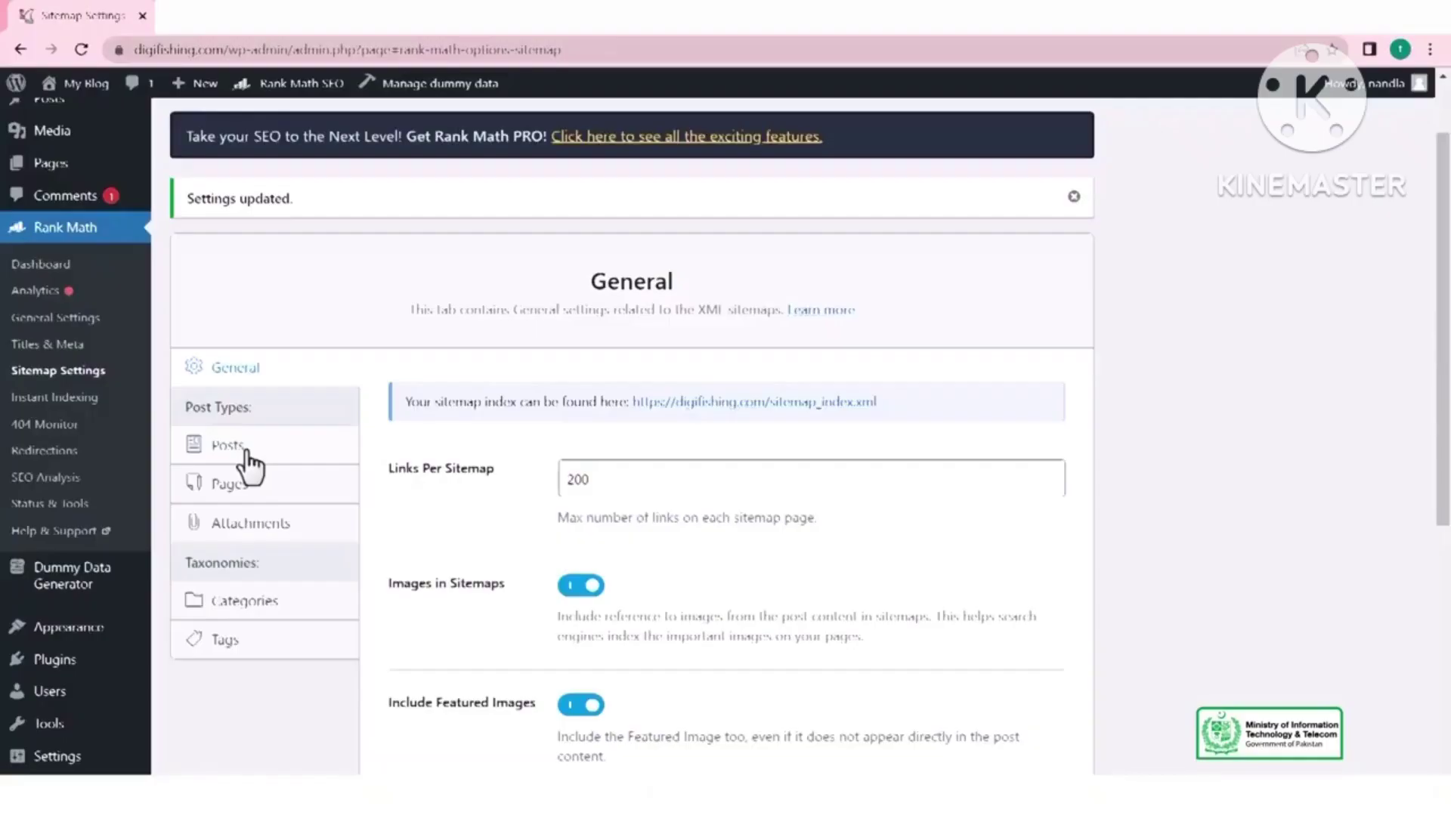
# Step: Review the sitemap settings for Posts, Pages, Attachments, Categories and Tags, and save them with their current options
pyautogui.click(240, 455)
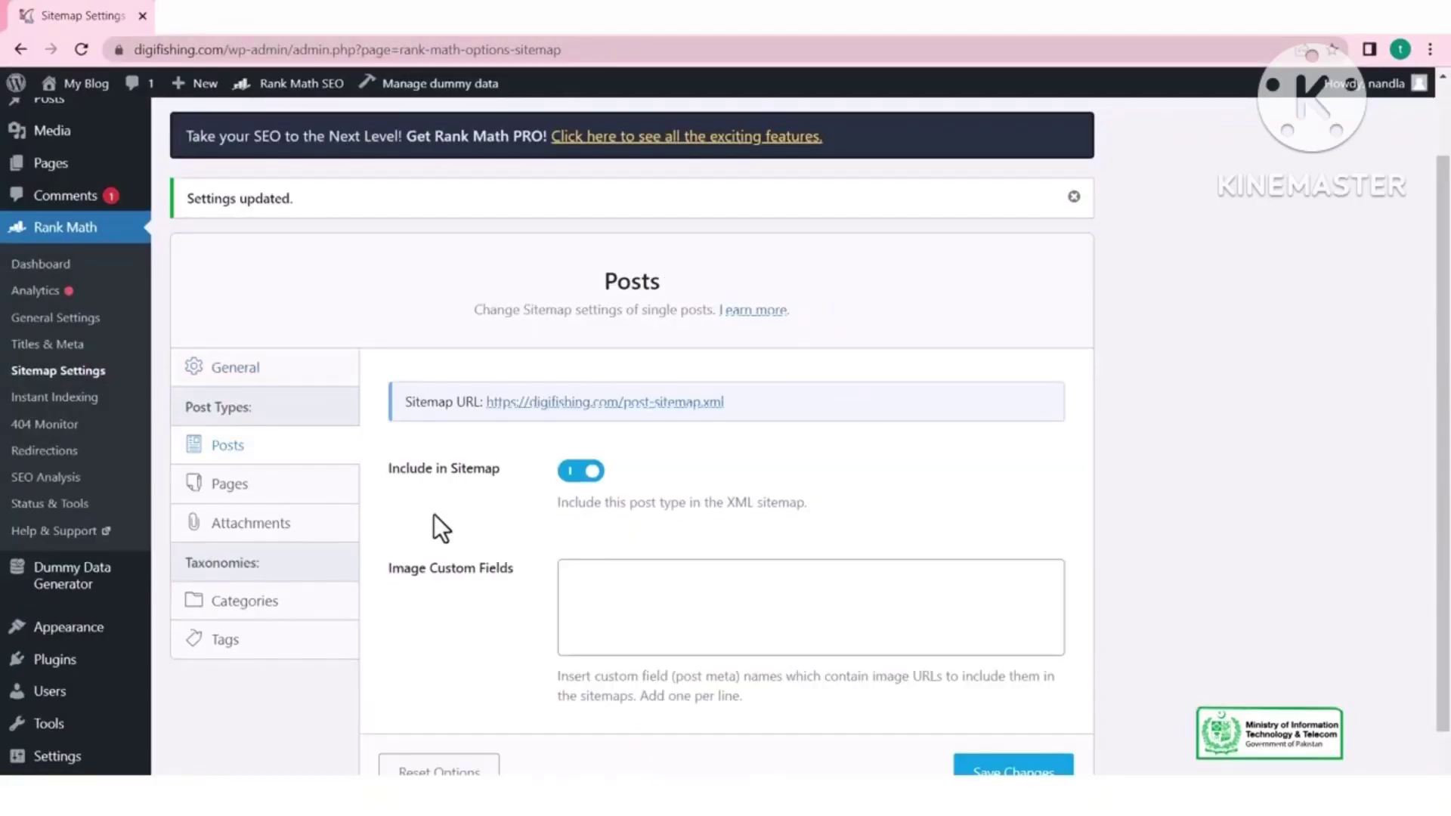
pyautogui.click(260, 493)
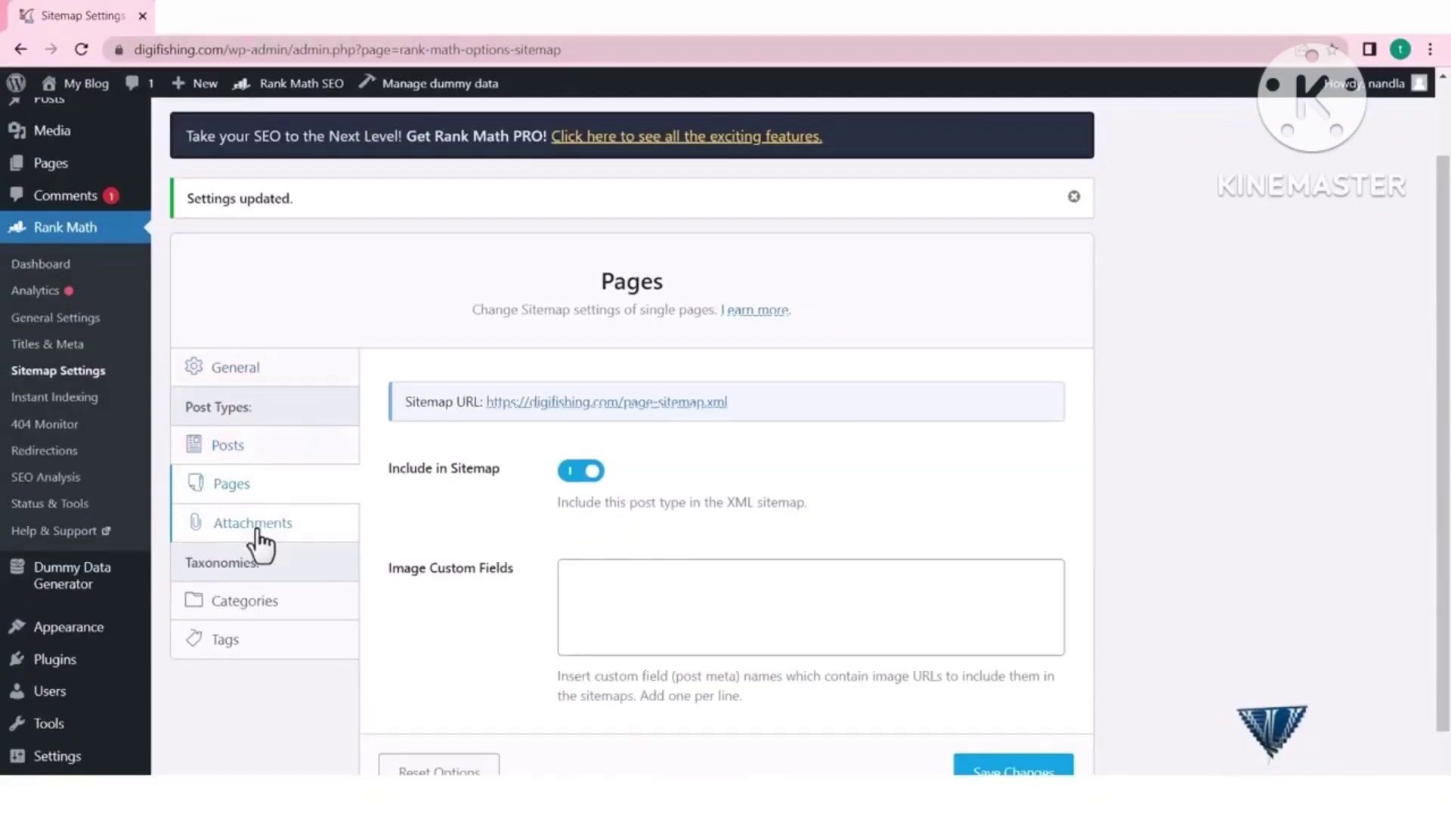
pyautogui.click(265, 529)
pyautogui.scroll(-1, 317, 532)
pyautogui.click(286, 591)
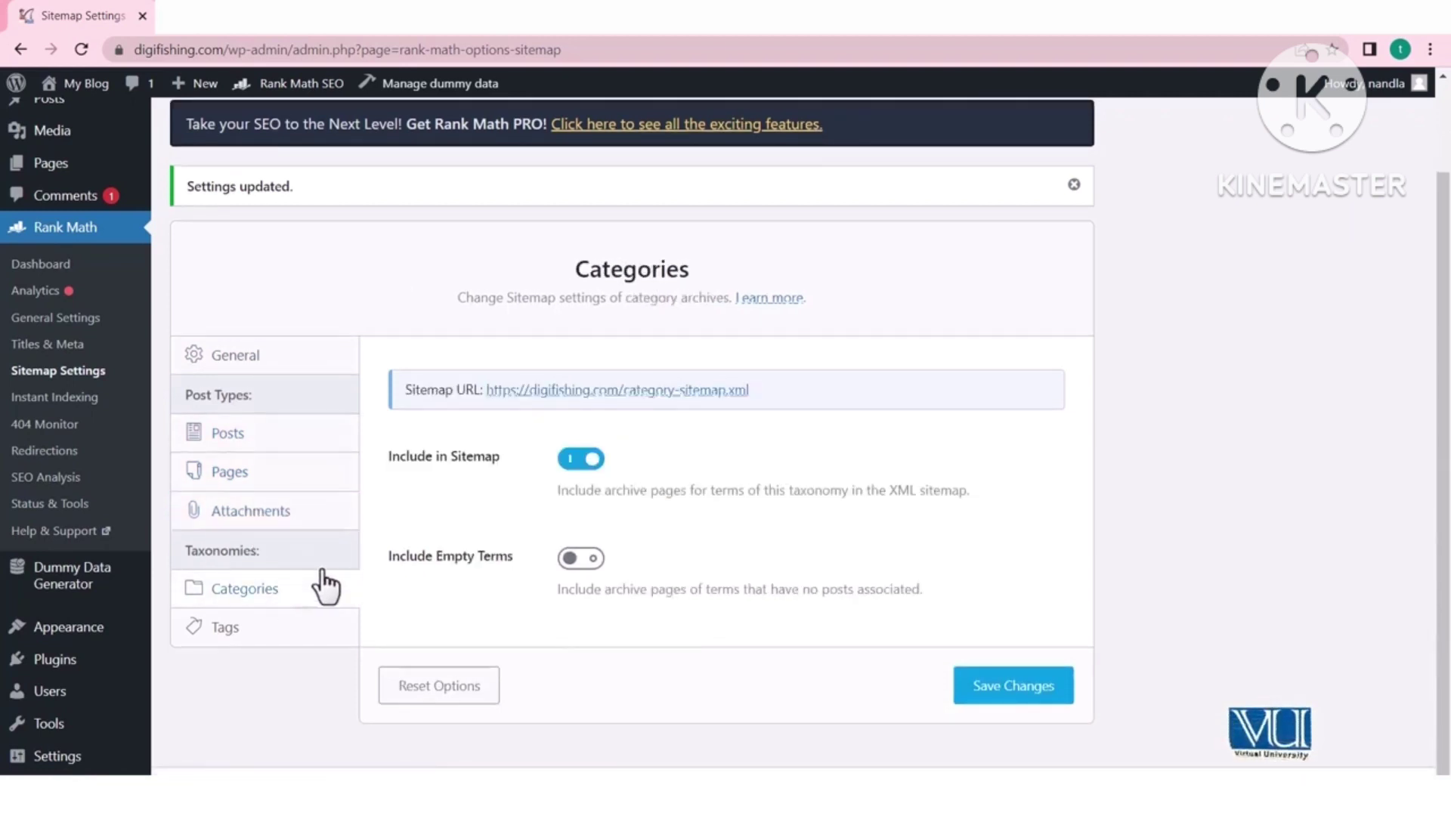
pyautogui.click(287, 626)
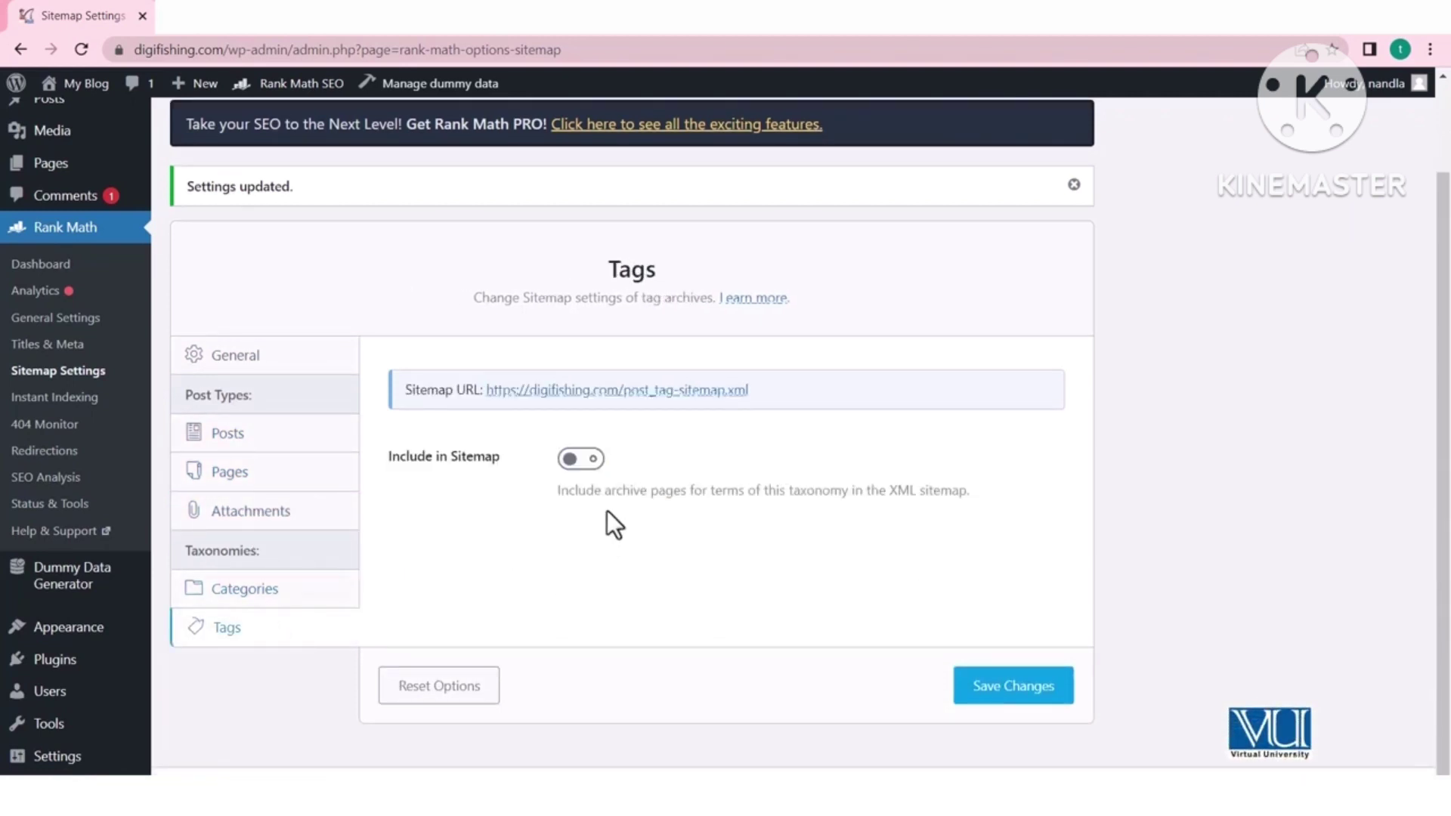
pyautogui.click(1013, 687)
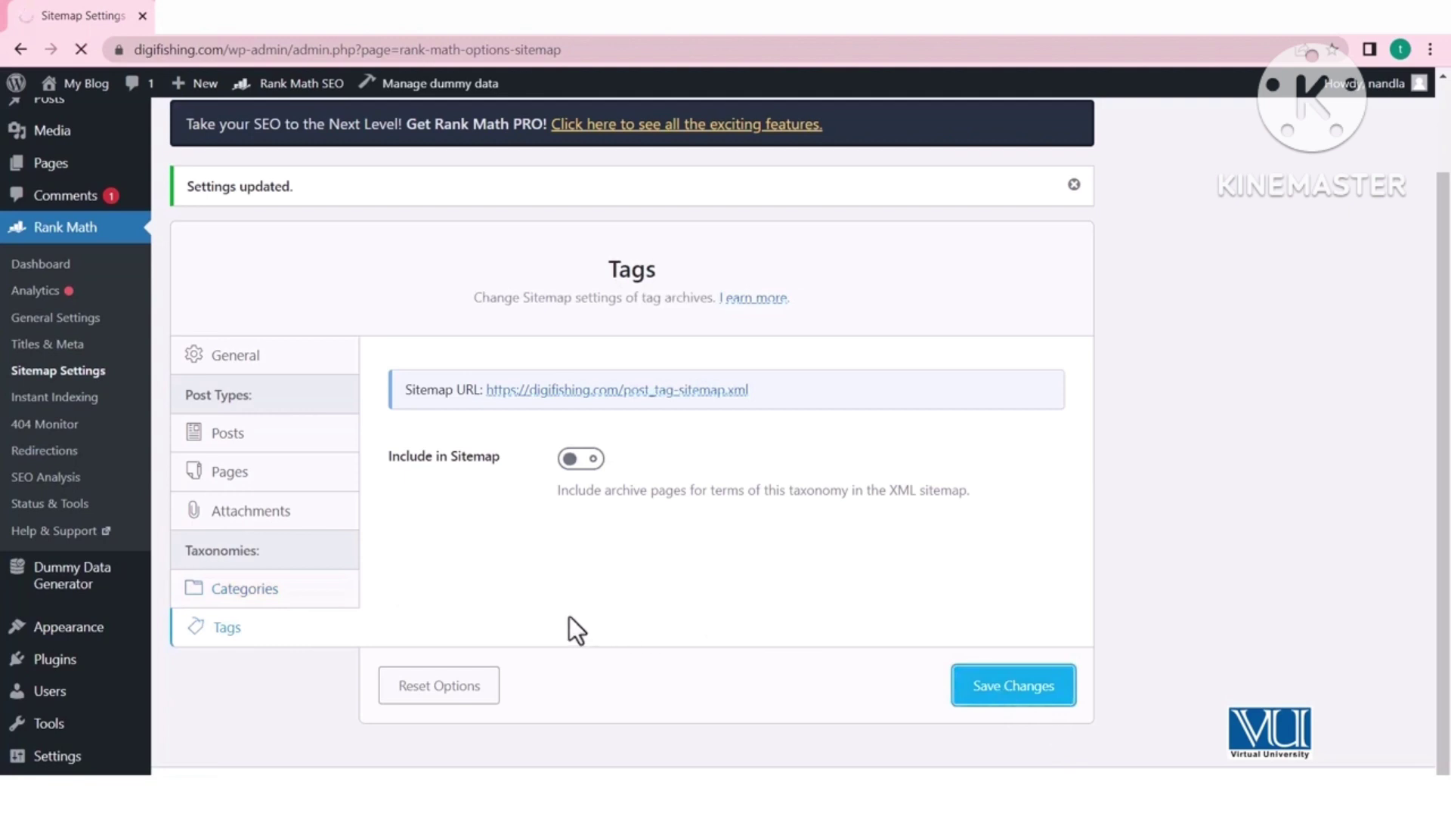
pyautogui.click(257, 403)
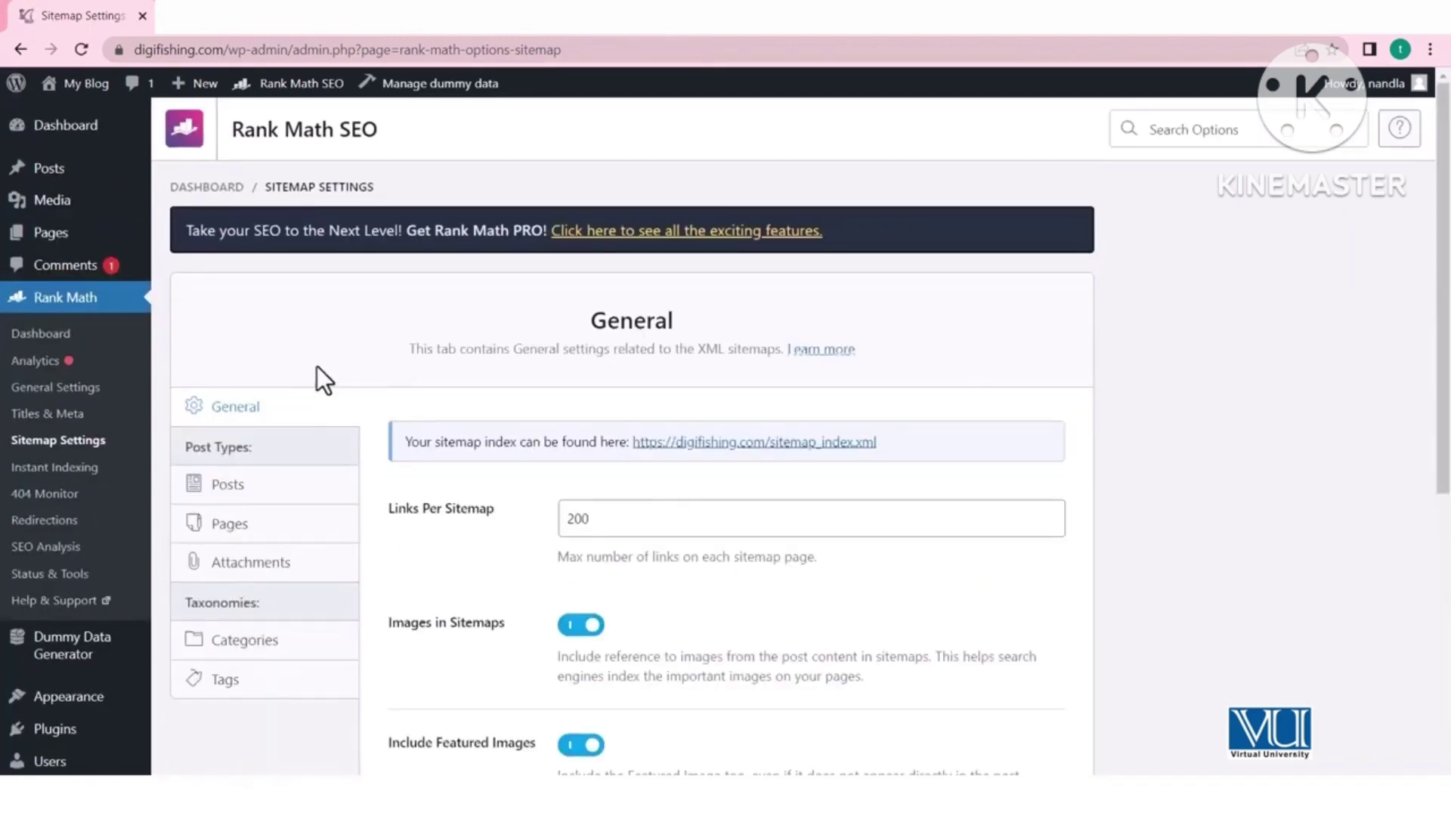
# Step: Open Instant Indexing and examine the URL submission form and the auto-submit and API key settings
pyautogui.click(74, 469)
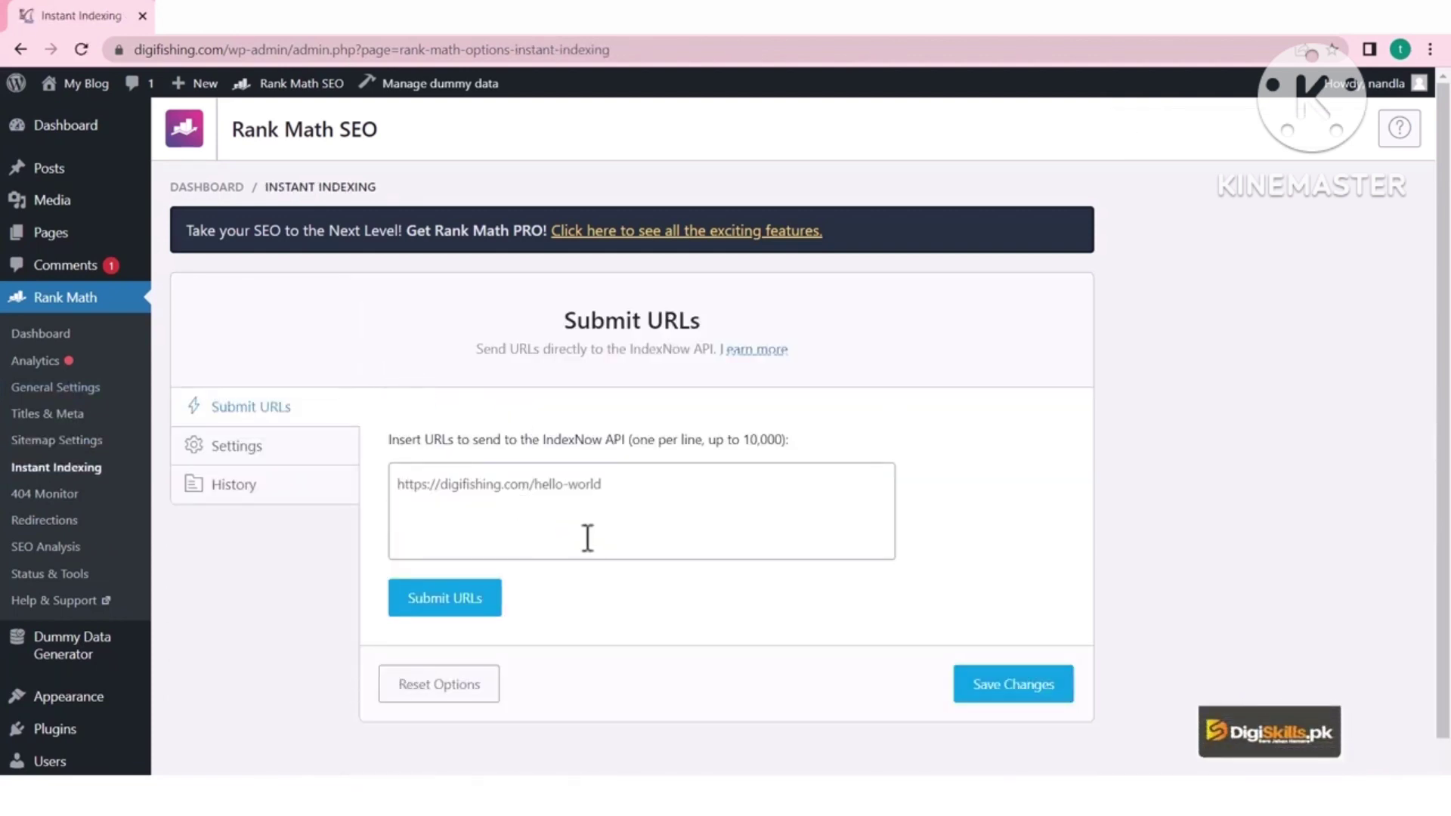
pyautogui.click(651, 491)
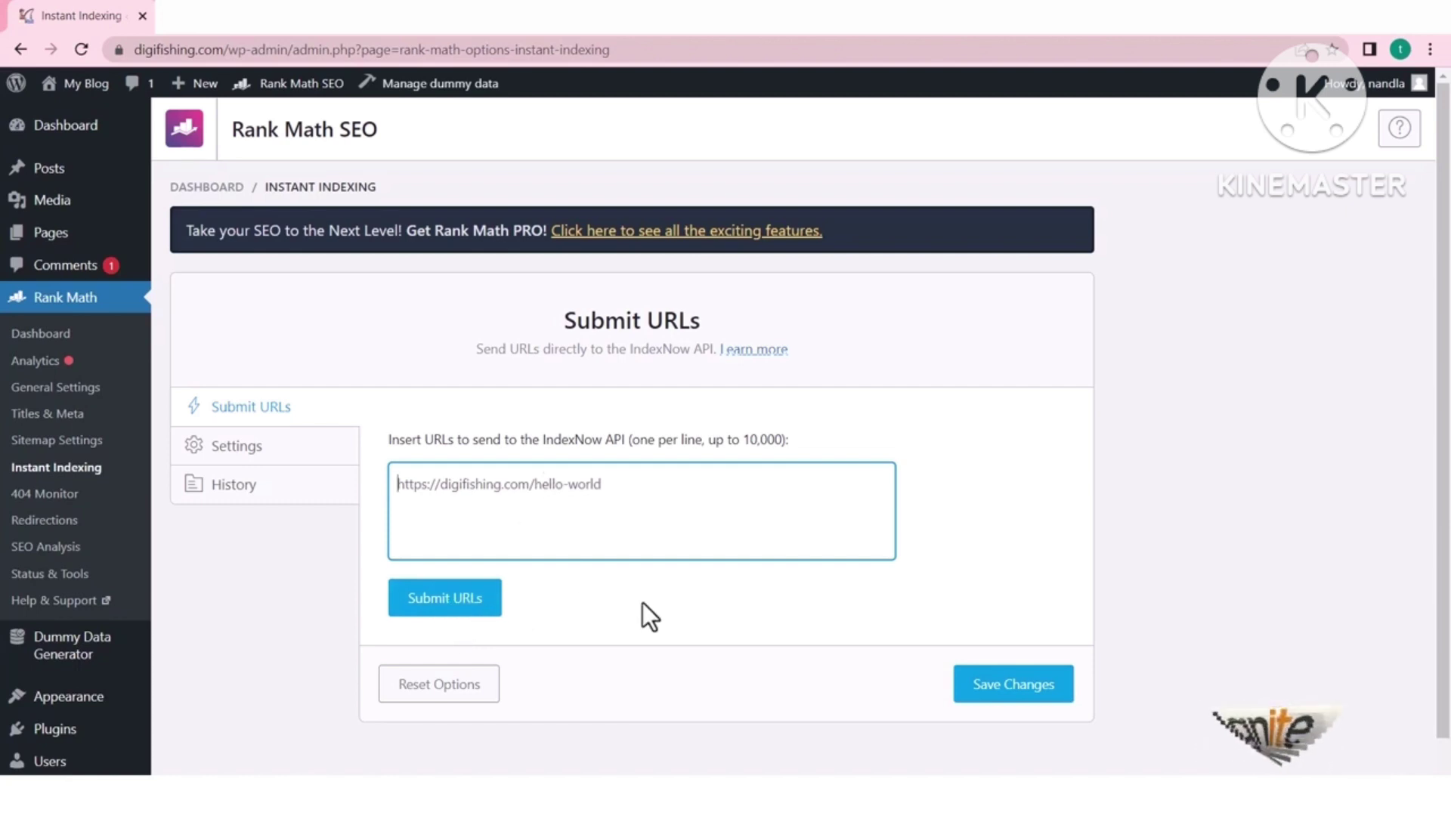
pyautogui.click(303, 452)
pyautogui.scroll(-3, 476, 559)
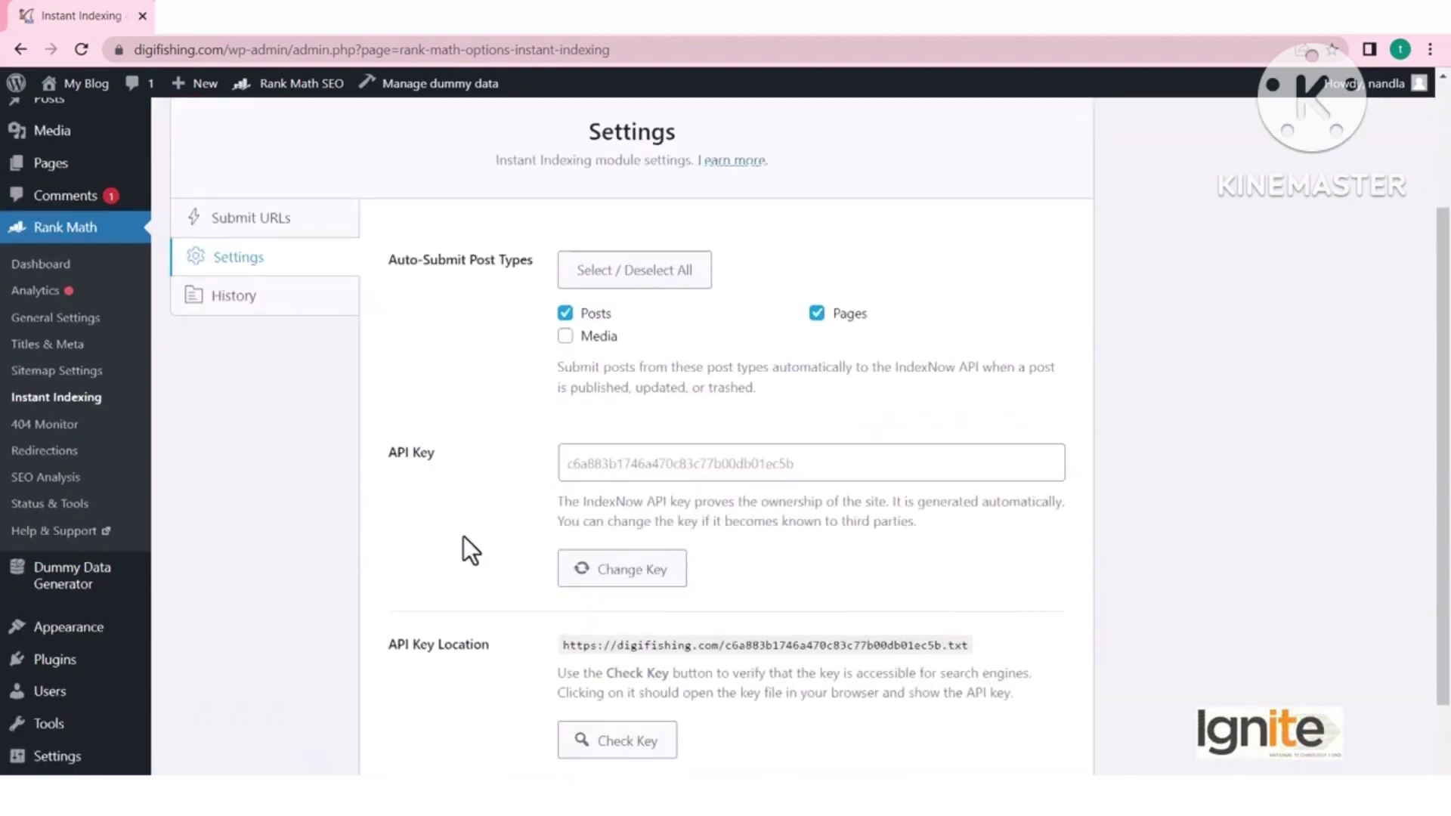
pyautogui.scroll(3, 465, 536)
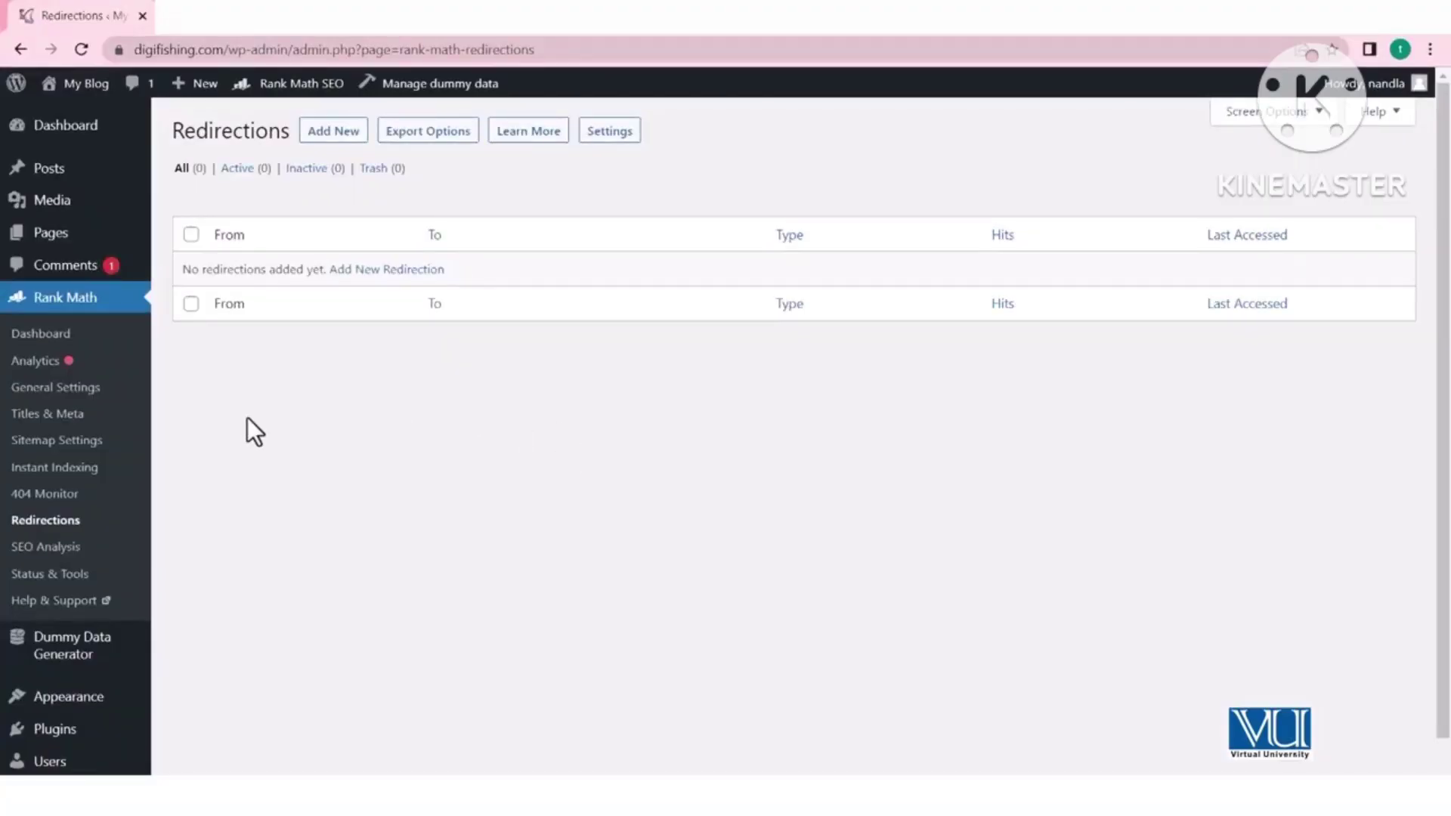
# Step: View the Redirections list and the SEO Analysis page
pyautogui.scroll(-1, 330, 430)
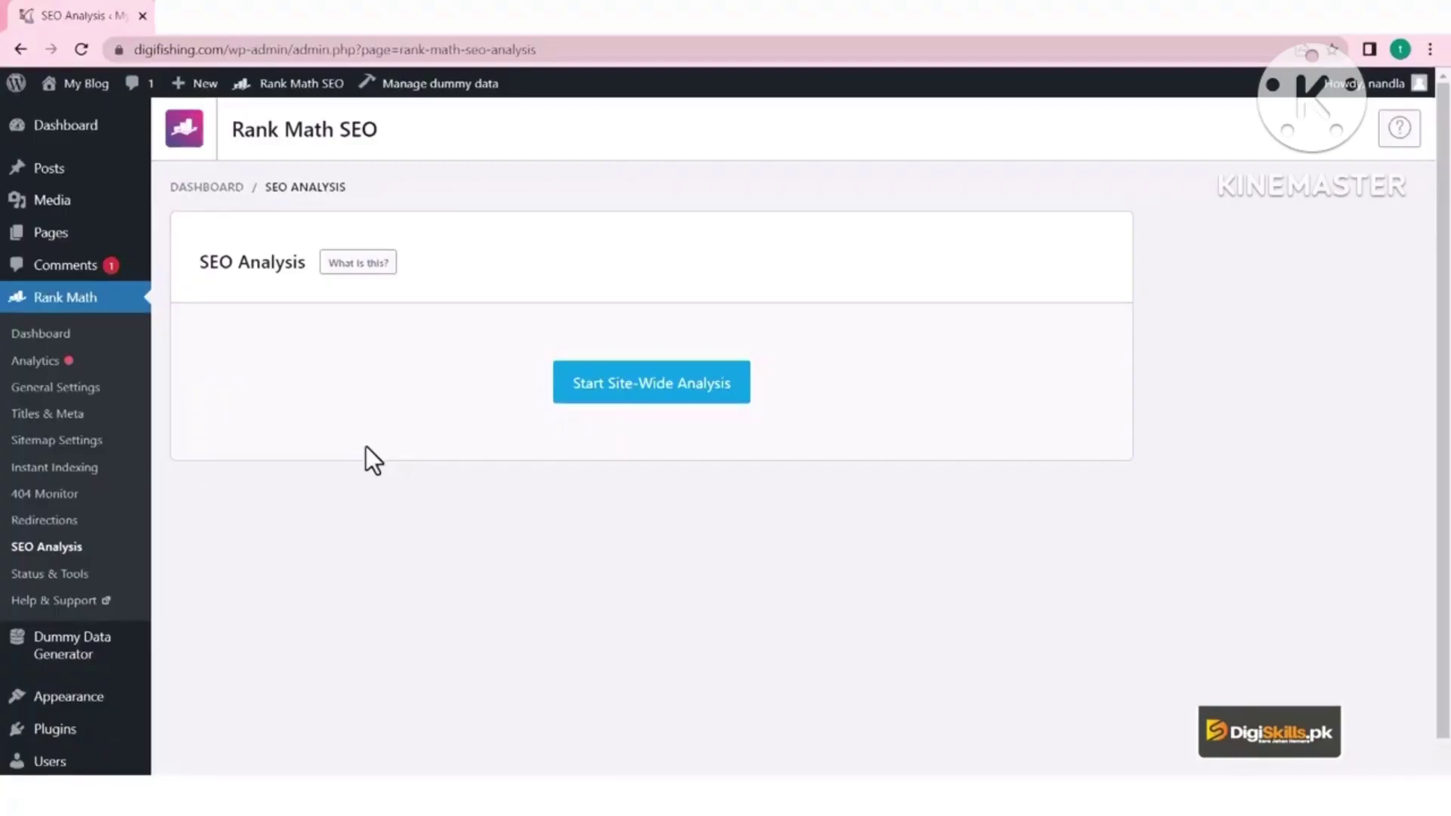
pyautogui.scroll(-1, 360, 446)
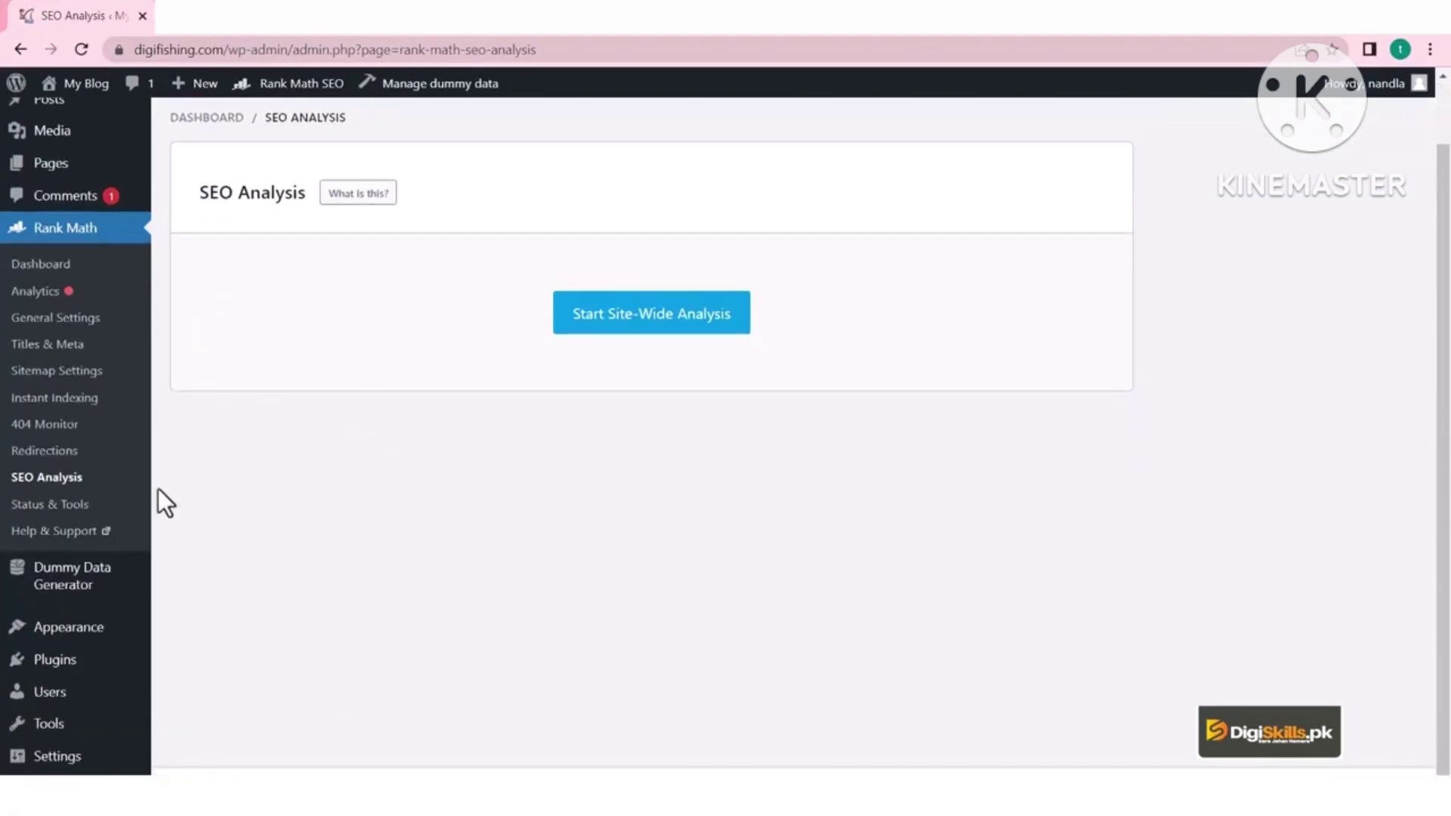